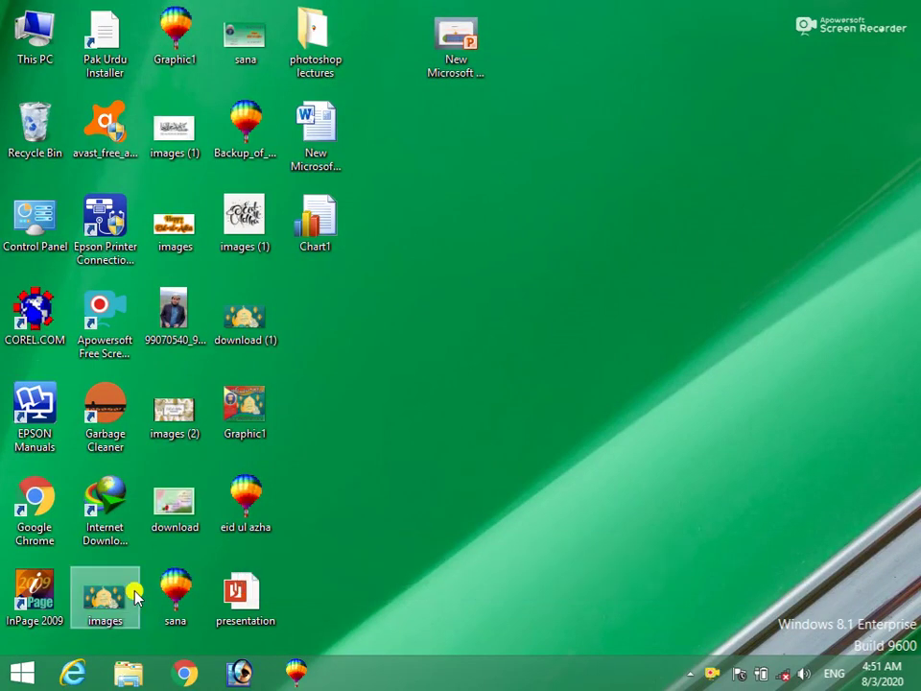
Step: Open the New Microsoft PowerPoint Presentation file from the desktop in PowerPoint
double_click(460, 29)
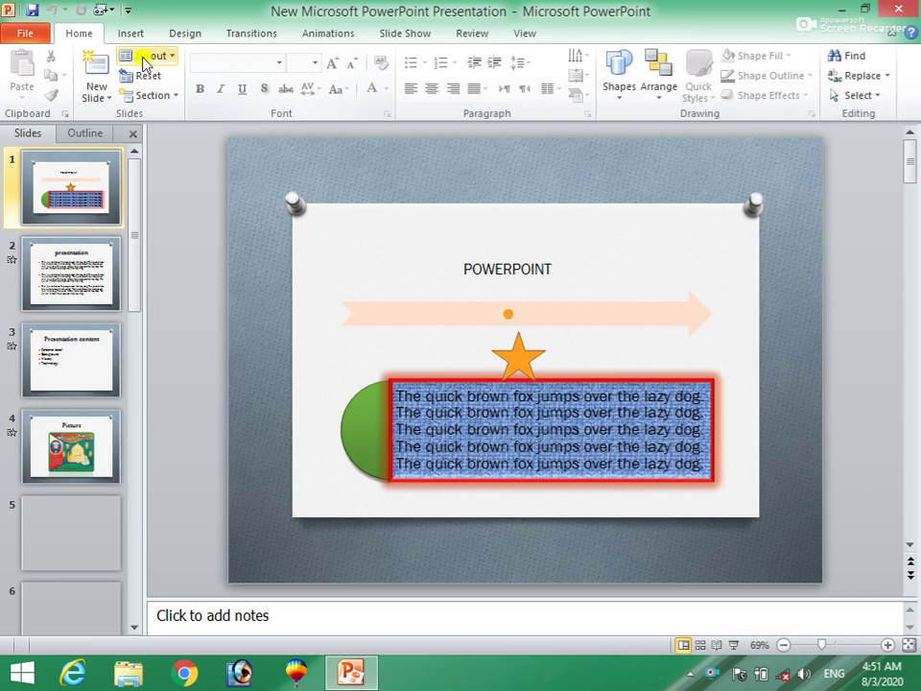
Step: Add a new blank title-and-content slide after slide 9, making it slide 10
click(128, 34)
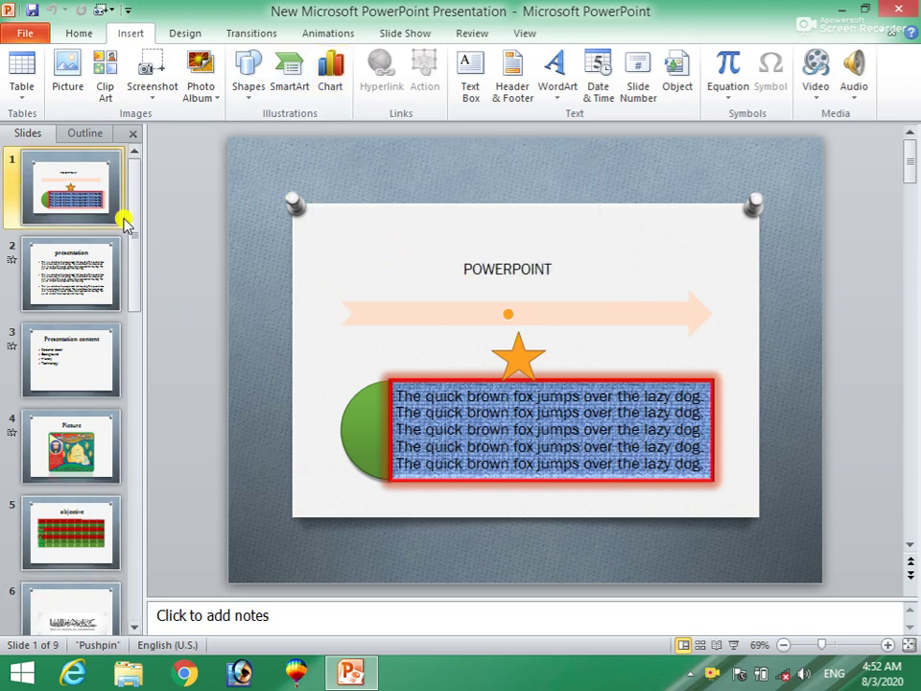
drag(134, 235, 156, 515)
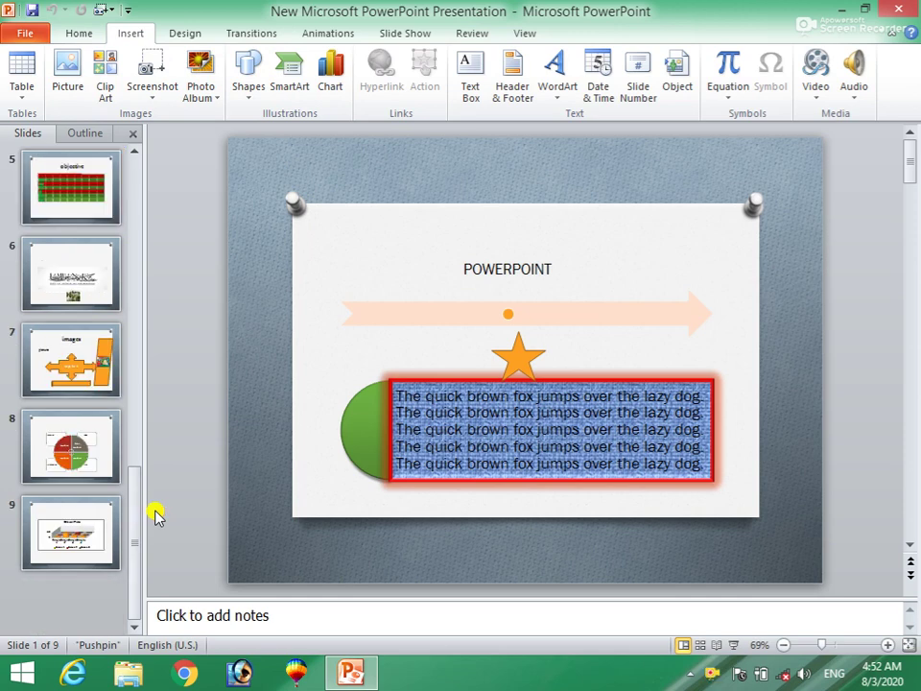
key(ctrl+m)
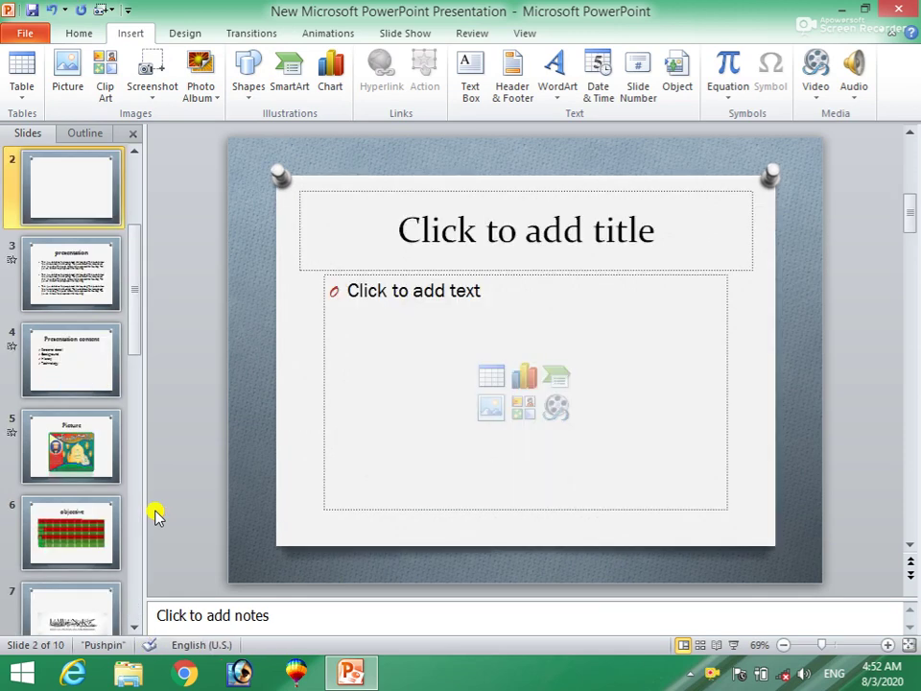
key(Delete)
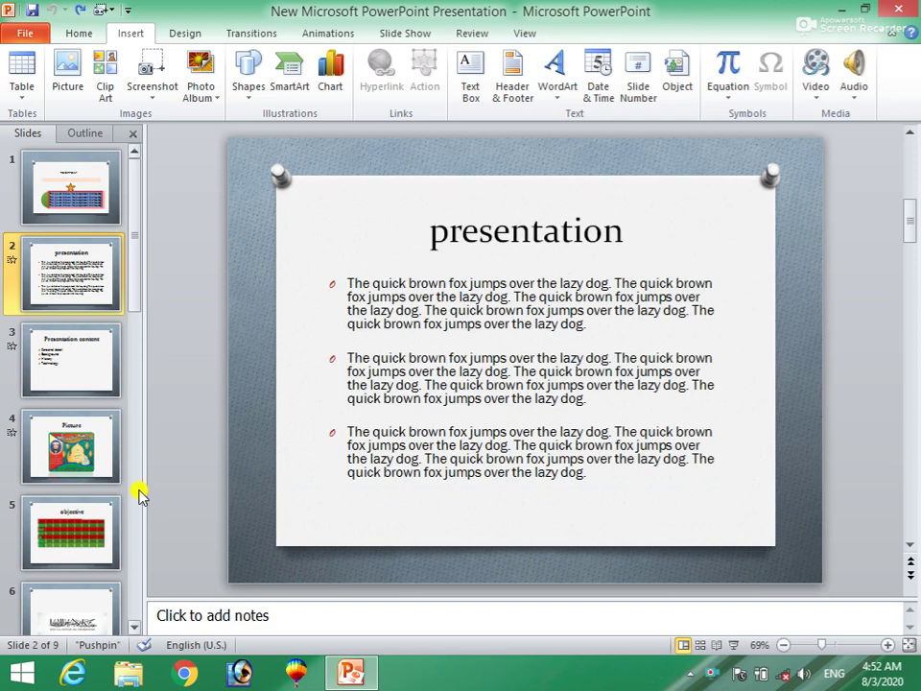
key(Down)
key(Down)
key(Down)
key(Down)
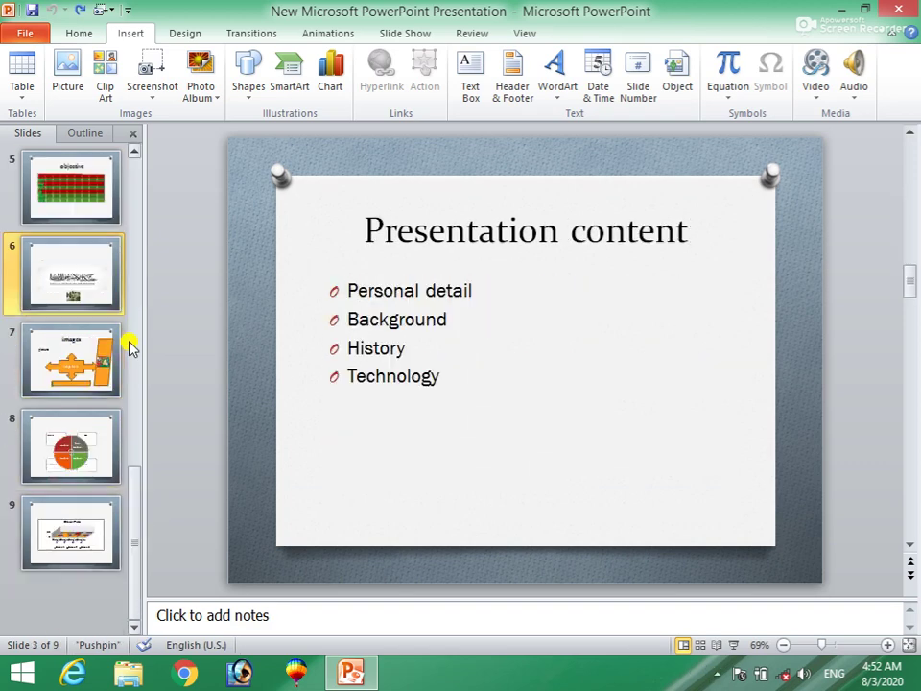
key(Down)
key(Down)
key(Down)
key(Return)
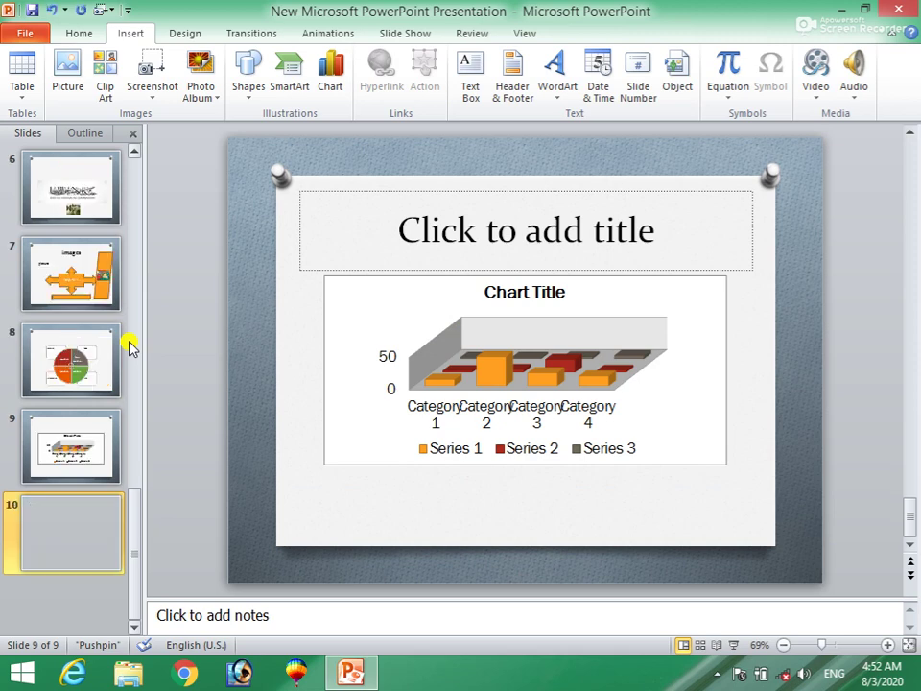
click(248, 93)
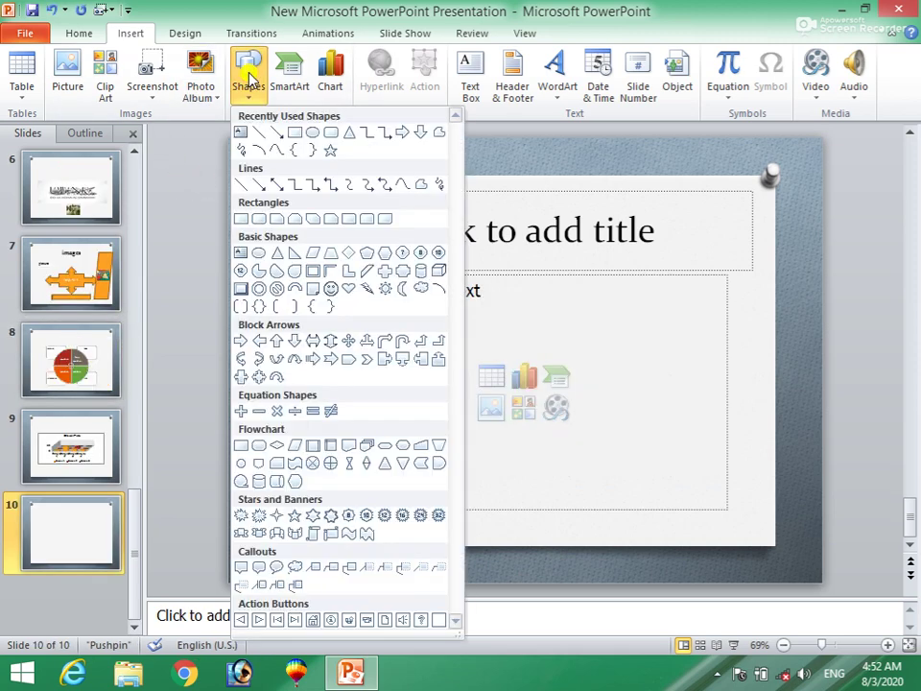
click(341, 131)
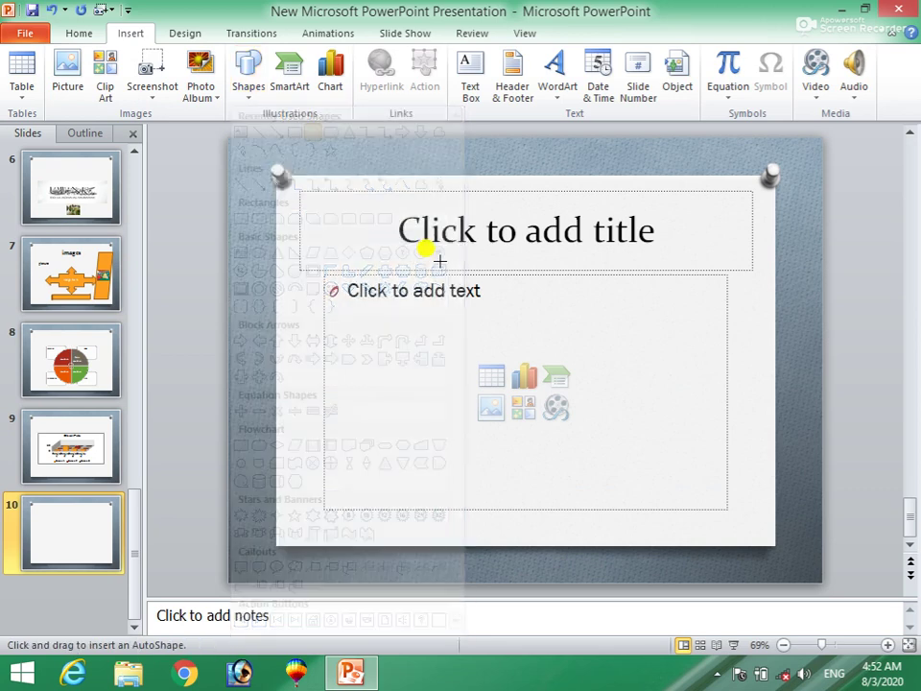
mouse_move(412, 292)
mouse_down()
mouse_move(648, 518)
mouse_move(629, 479)
mouse_up()
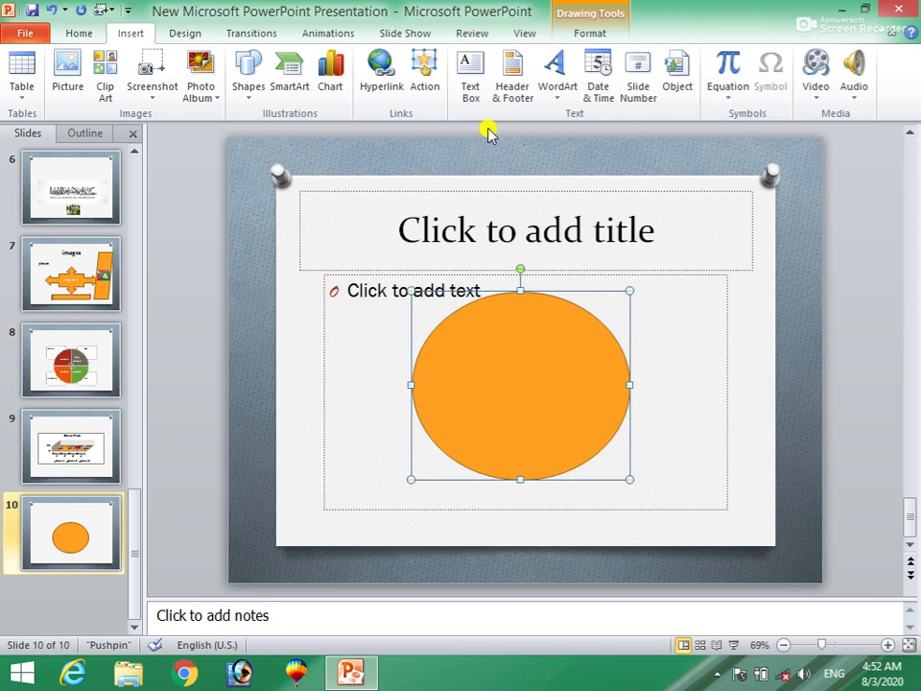
key(Delete)
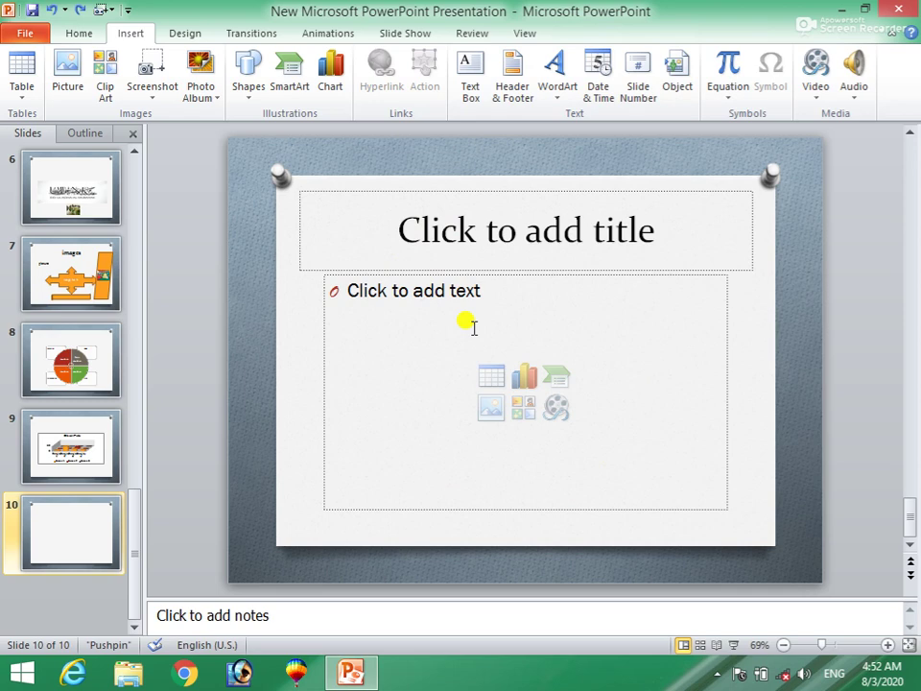
click(72, 448)
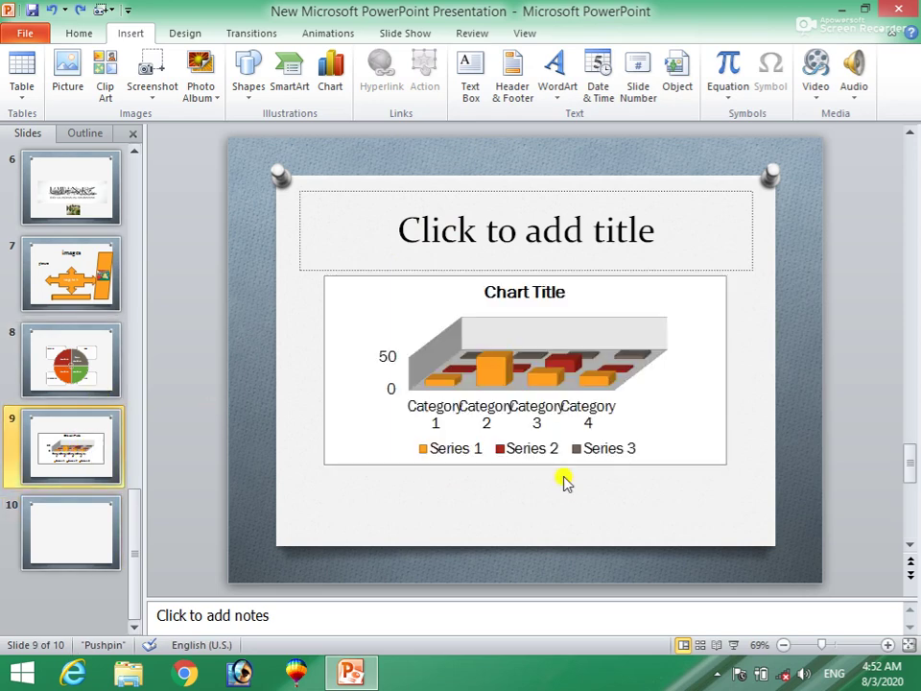
click(470, 75)
drag(385, 480, 634, 503)
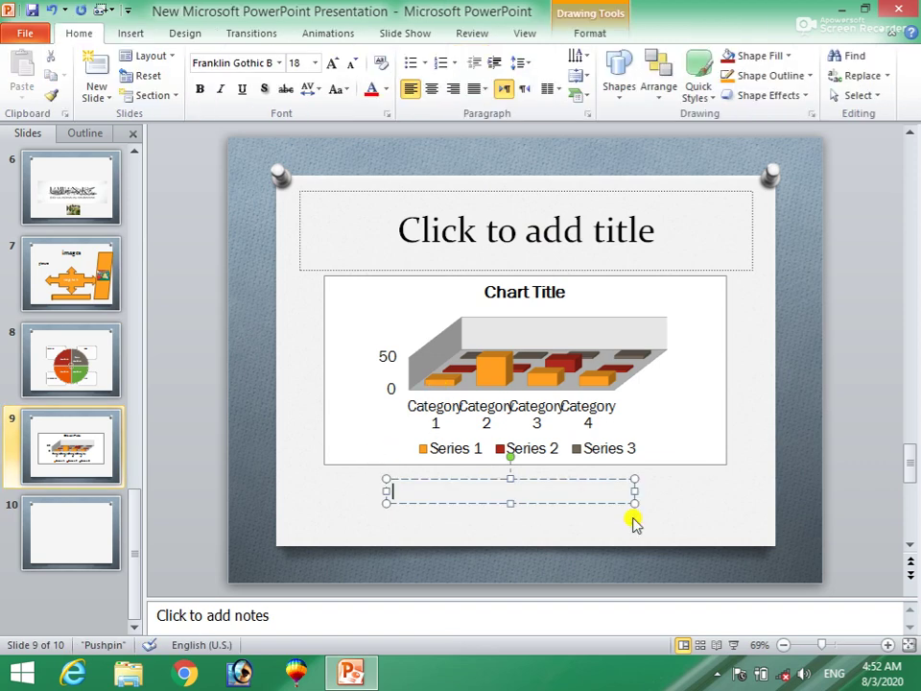
click(133, 32)
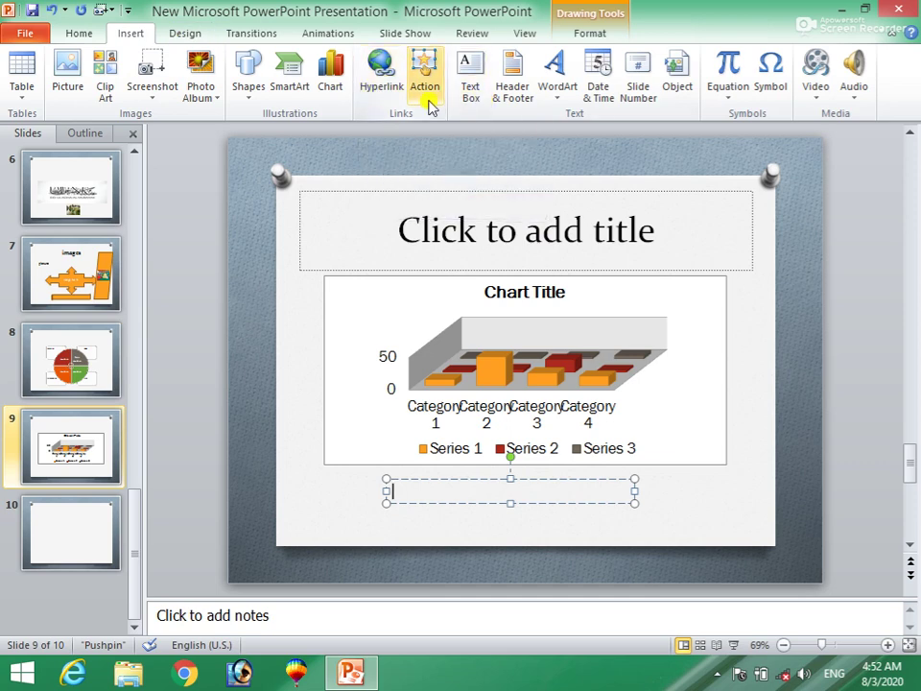
click(382, 89)
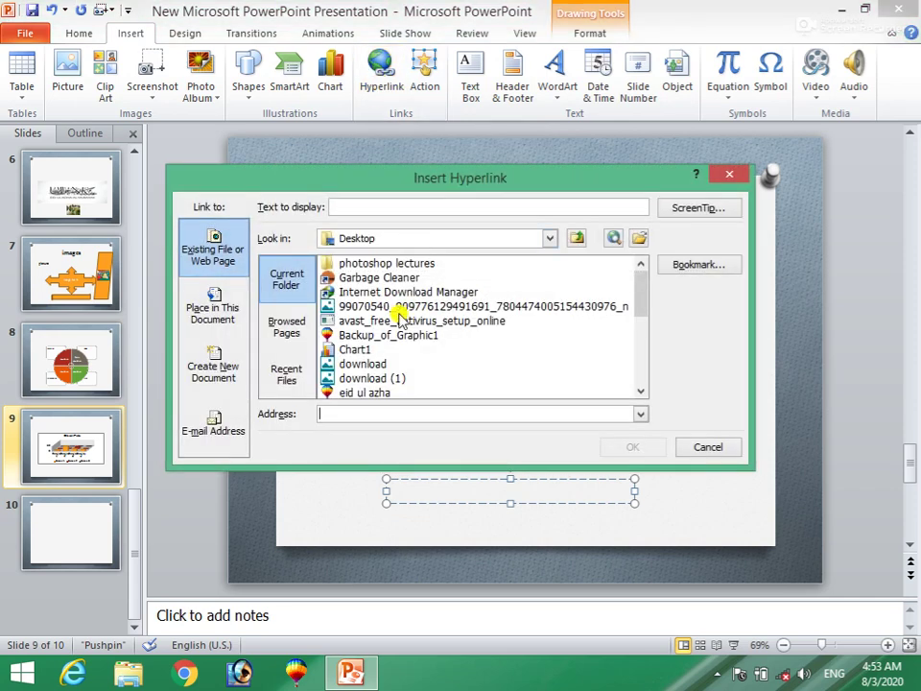
text(ww.google.com)
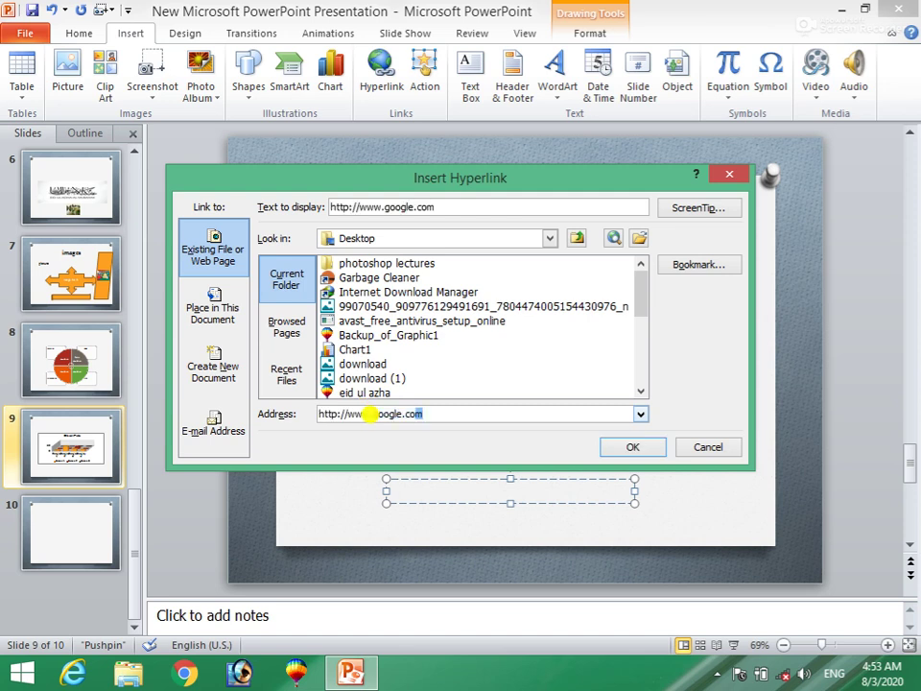
click(632, 447)
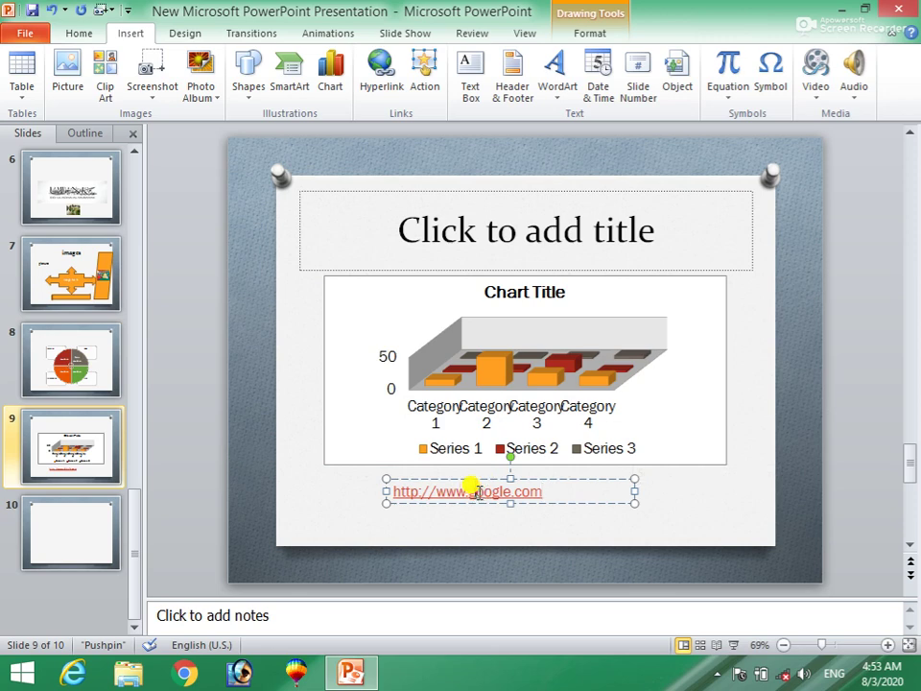
click(667, 525)
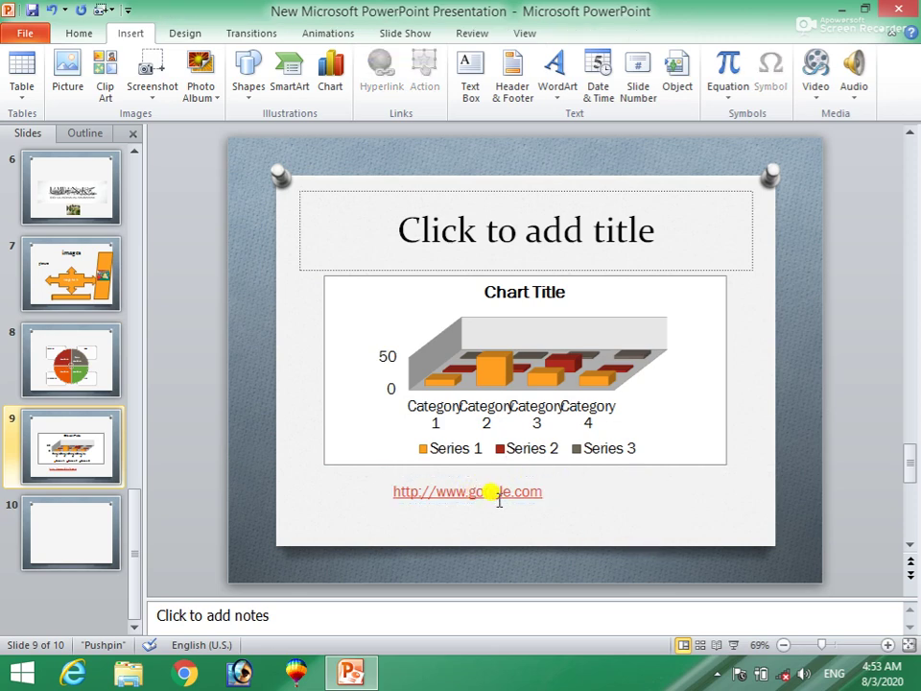
click(495, 494)
click(672, 489)
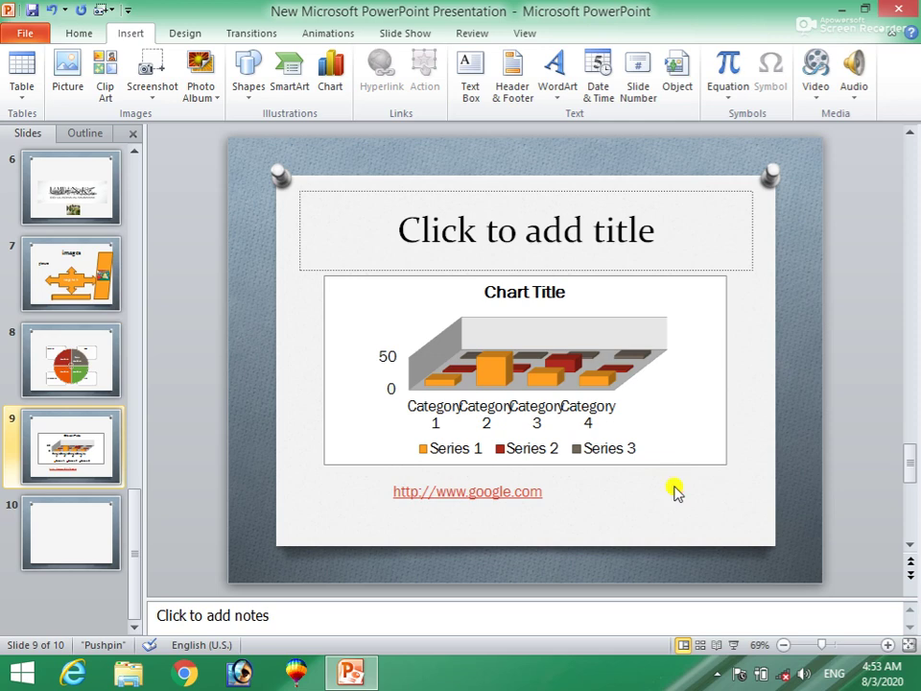
Step: Run the slide show from the start through all slides to the end screen, then exit
key(F5)
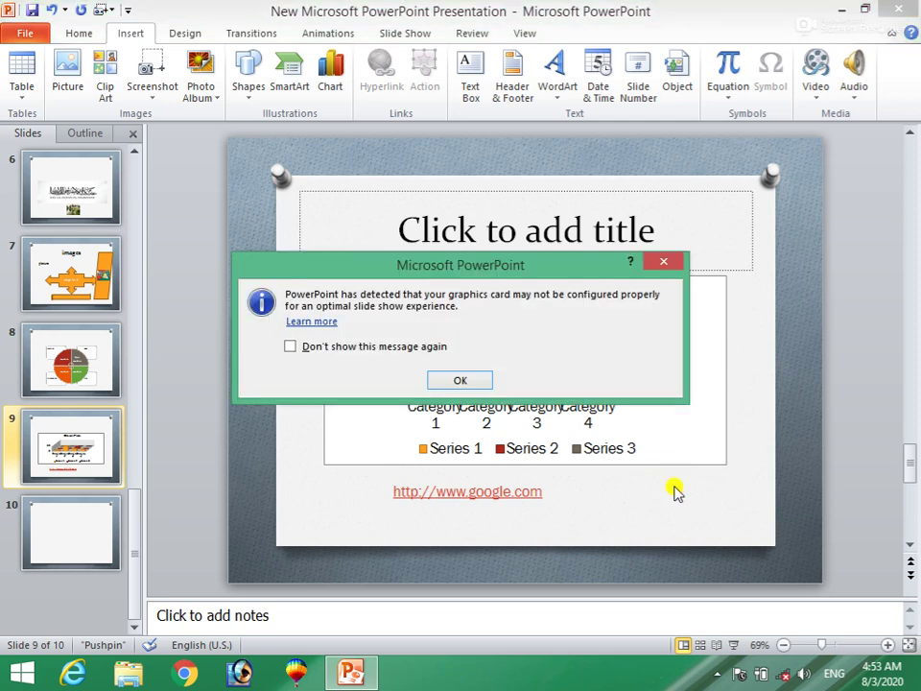
key(Return)
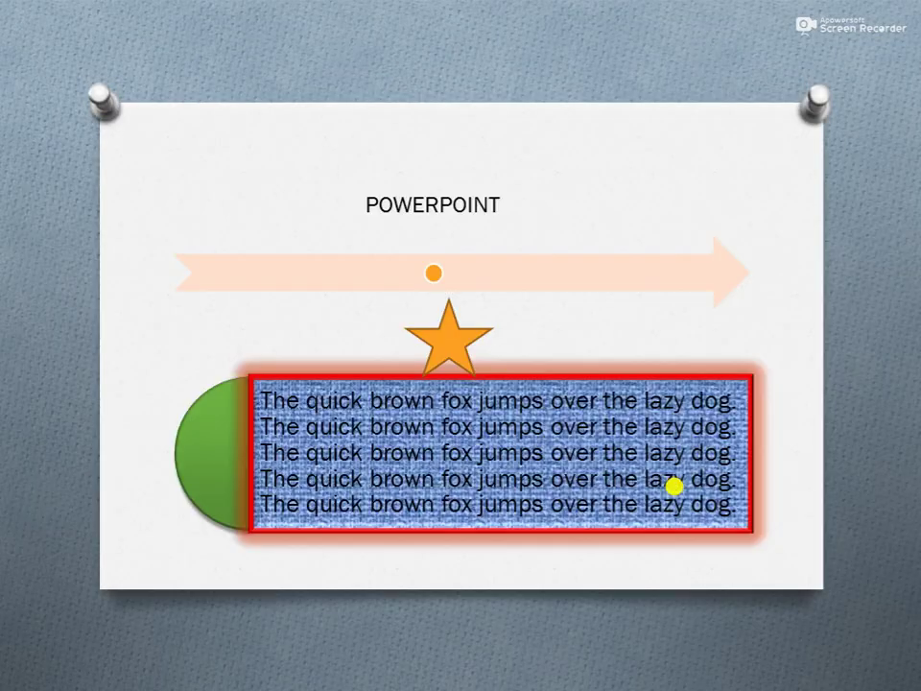
click(675, 487)
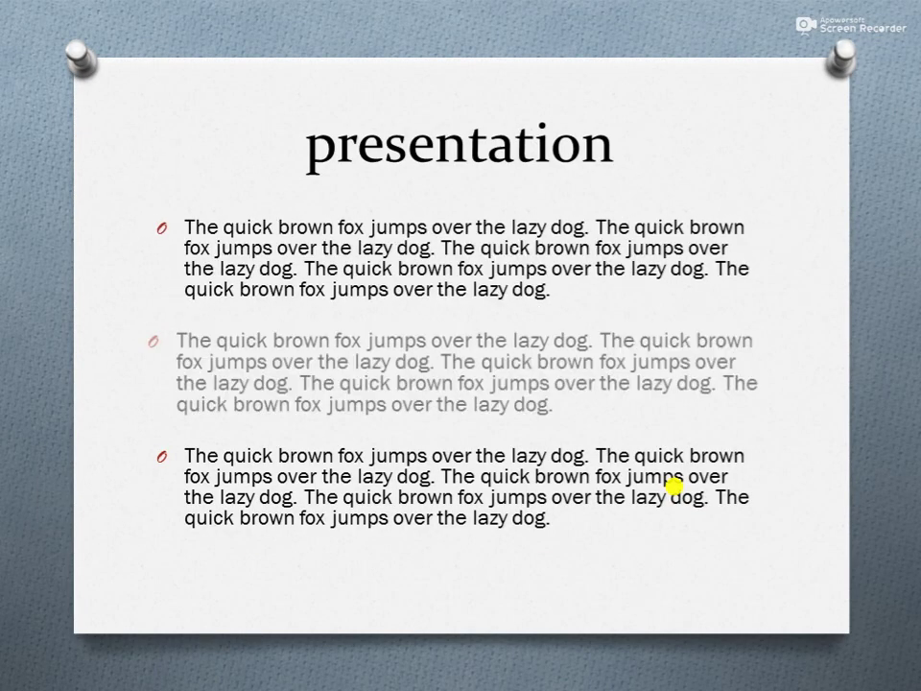
click(675, 486)
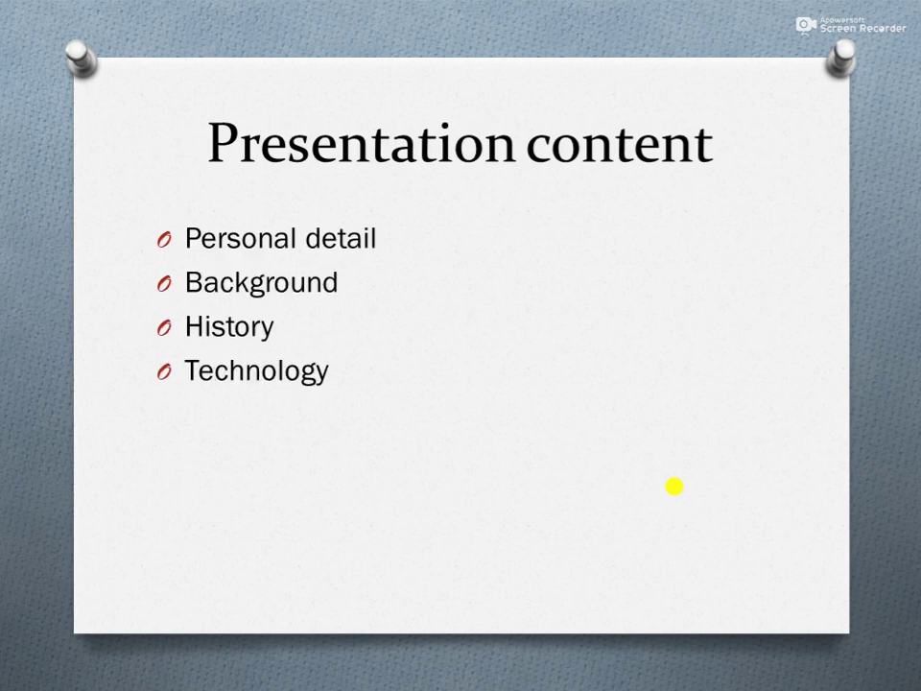
click(674, 486)
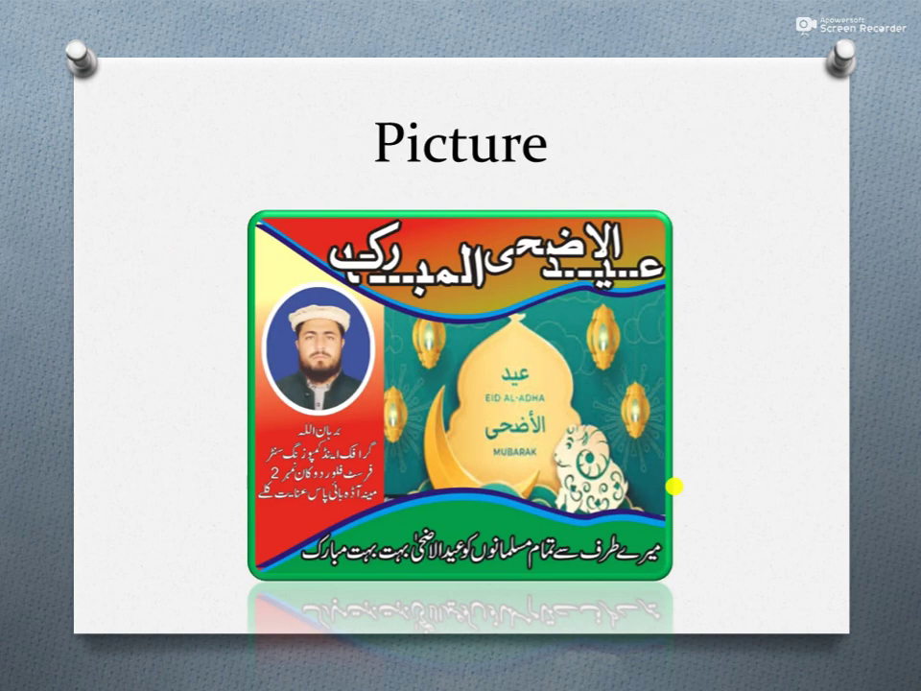
click(674, 486)
click(674, 486)
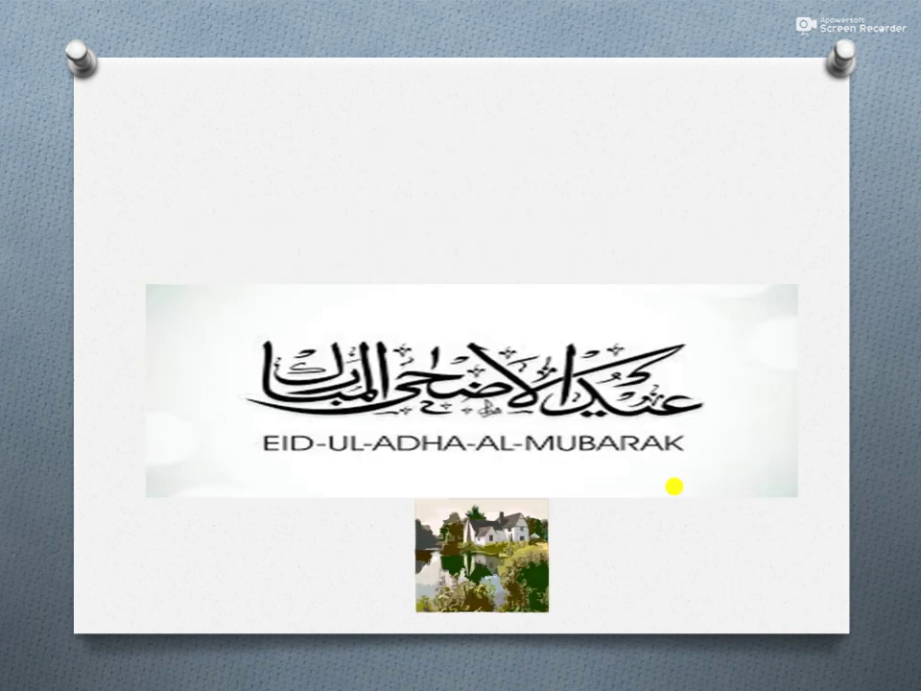
click(674, 487)
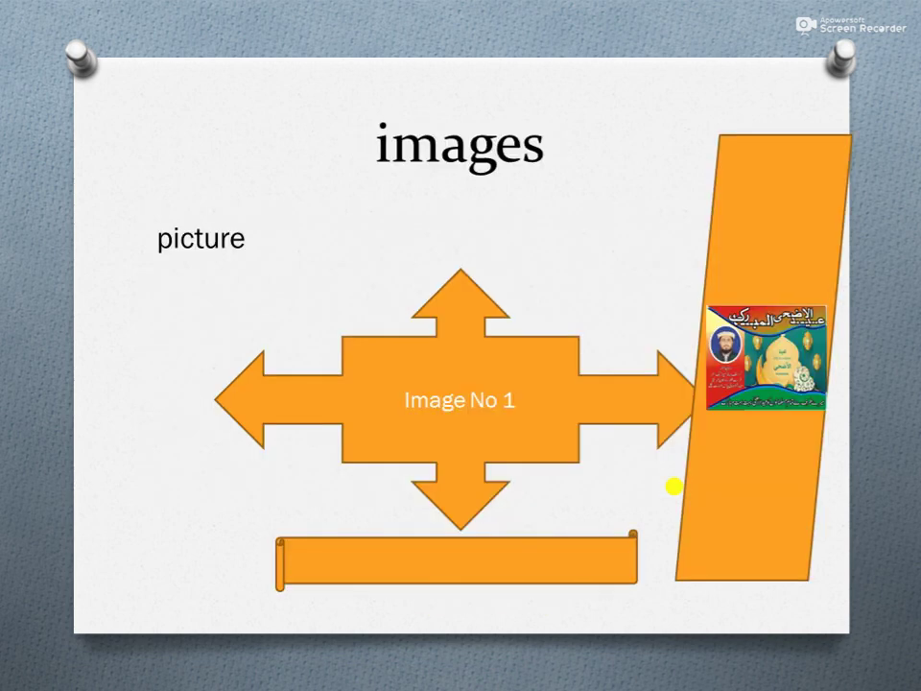
click(674, 486)
click(675, 486)
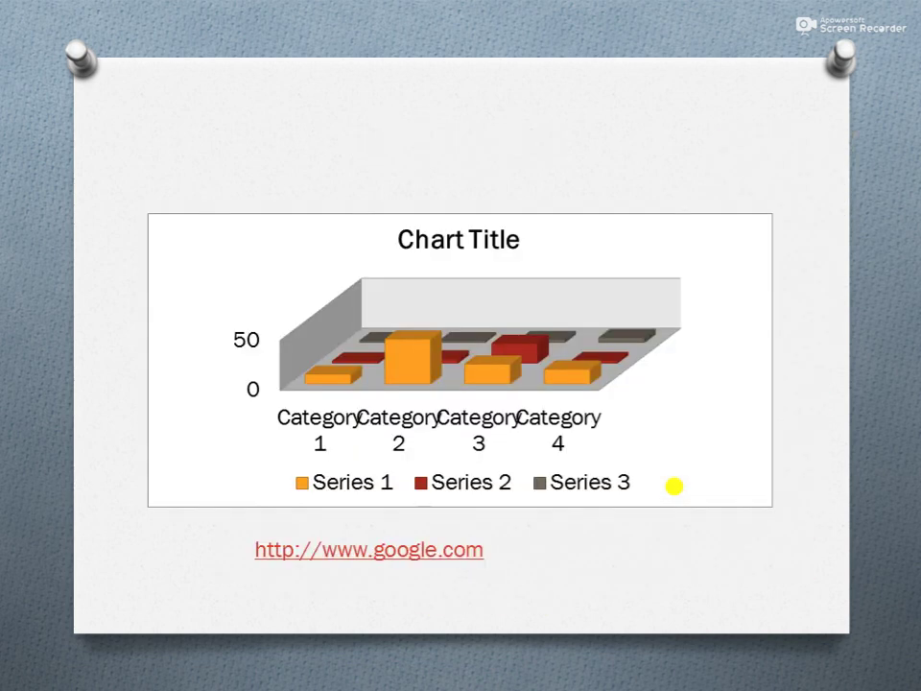
click(675, 486)
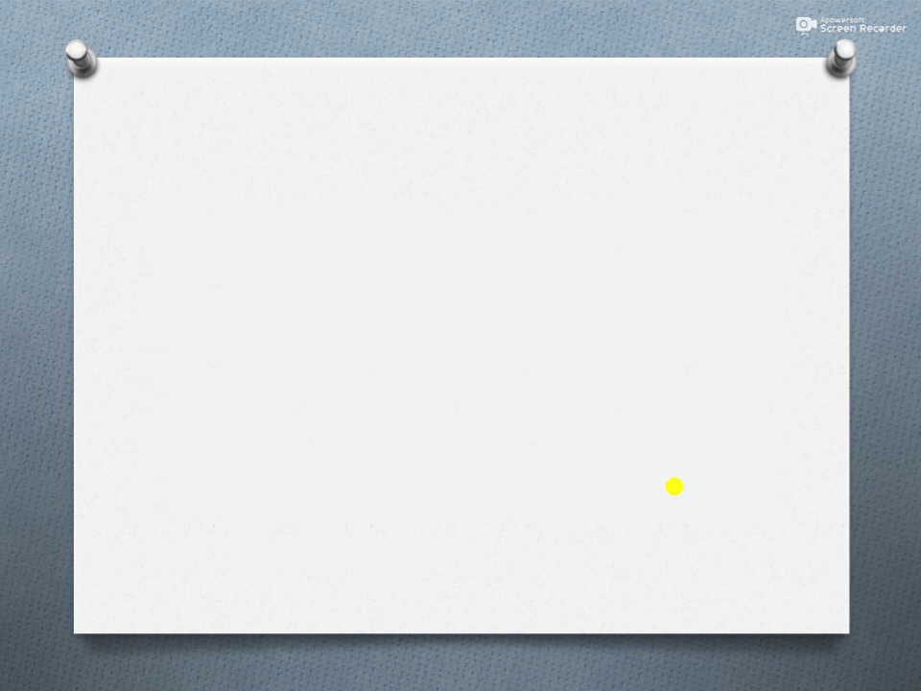
click(707, 471)
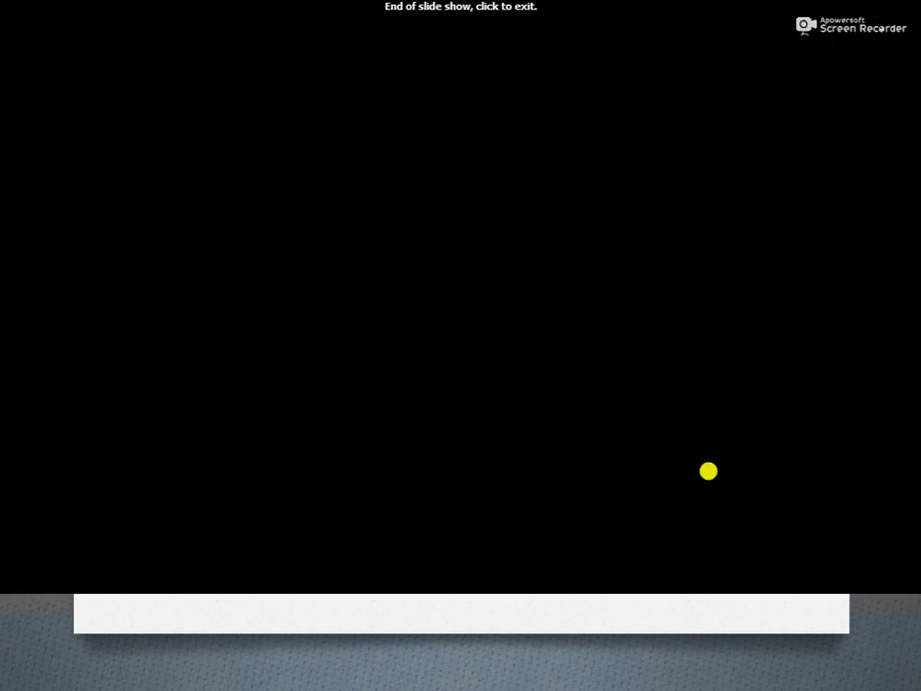
click(707, 471)
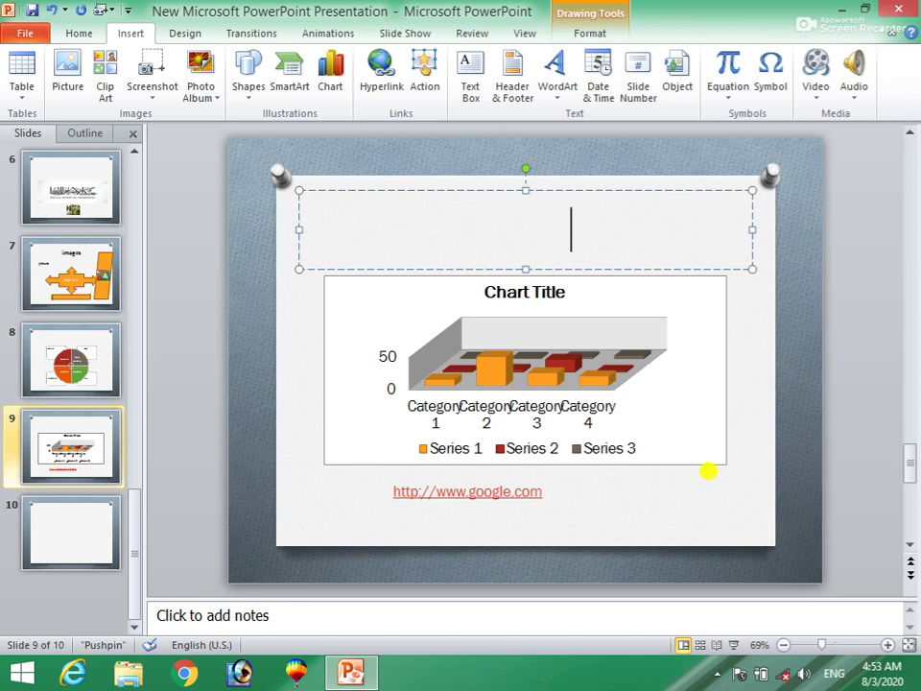
Step: Start the slide show and advance through the slides to the chart slide
click(657, 516)
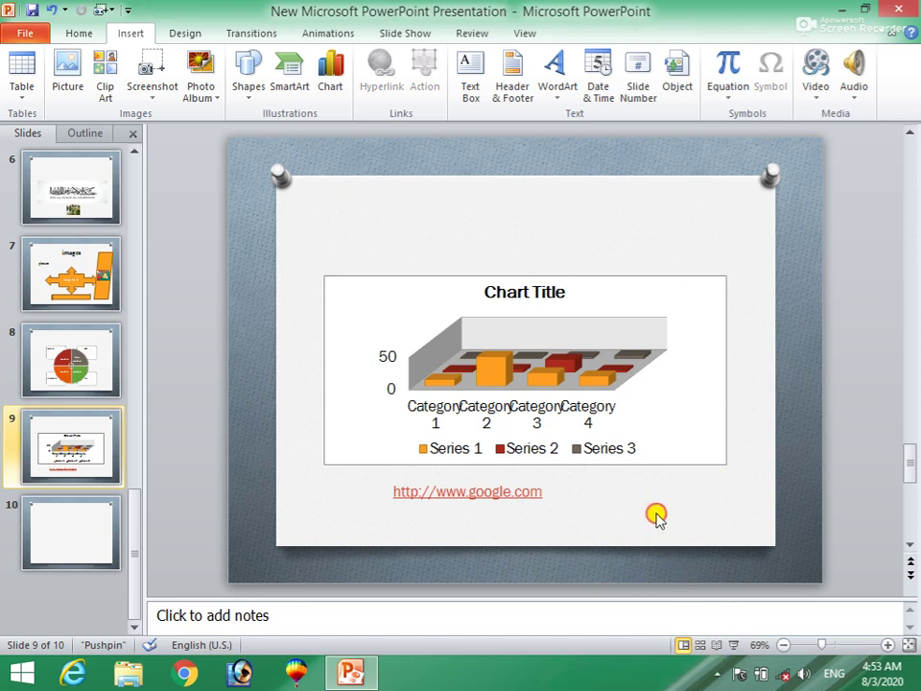
key(F5)
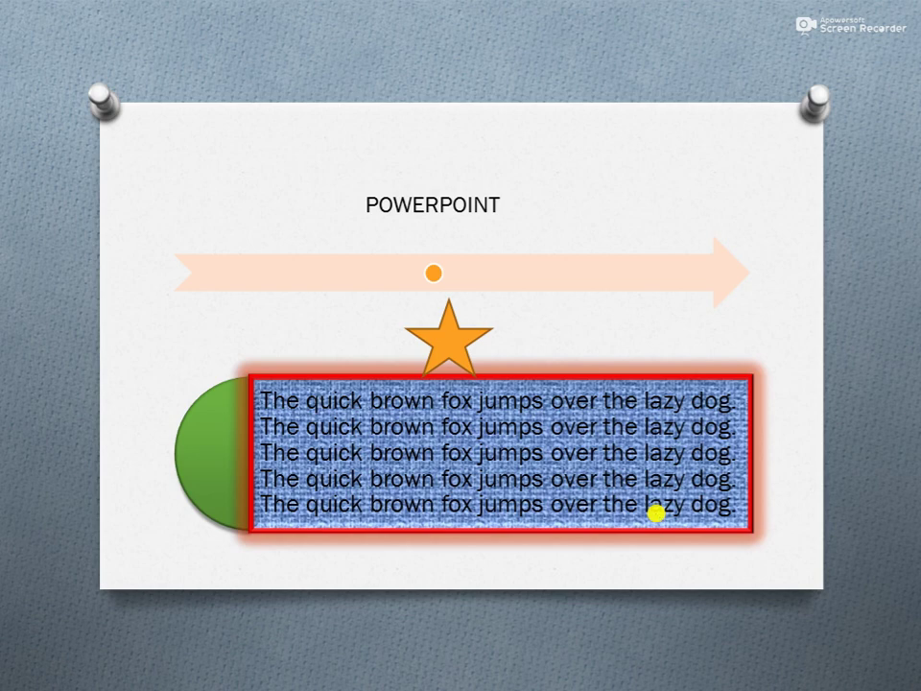
click(656, 514)
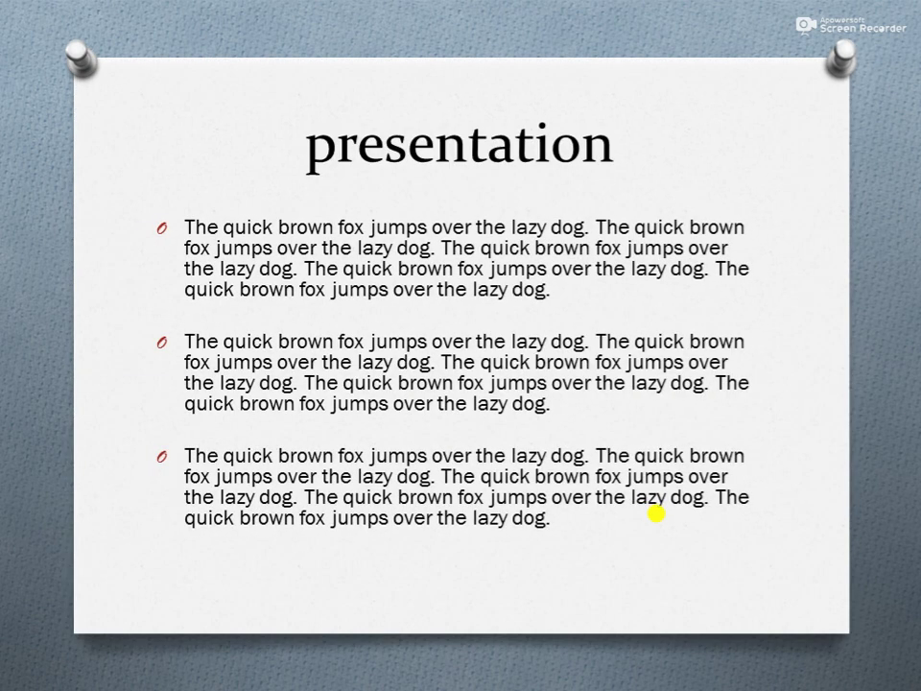
click(656, 515)
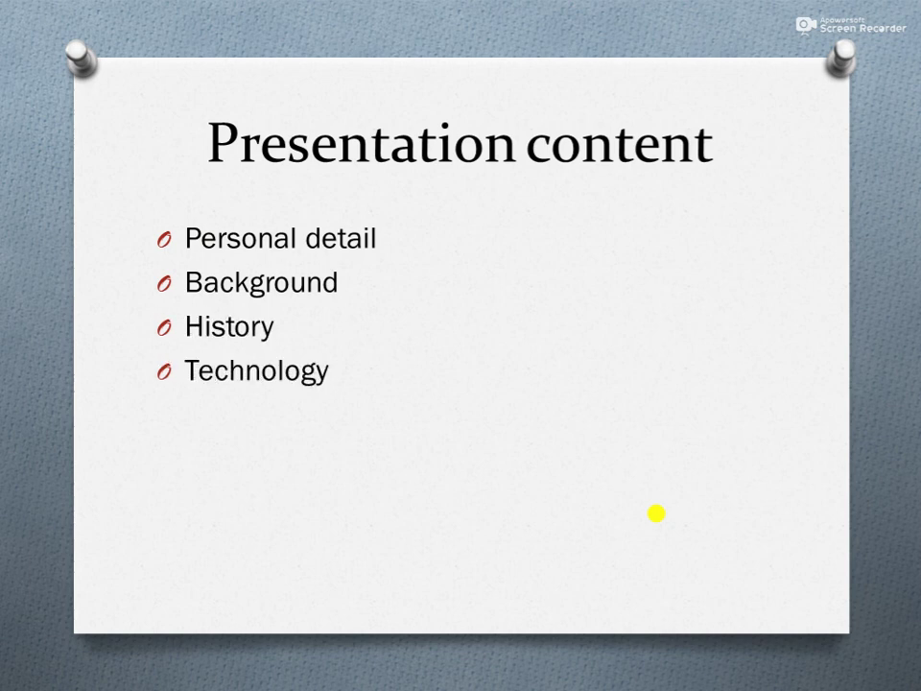
click(657, 514)
click(656, 514)
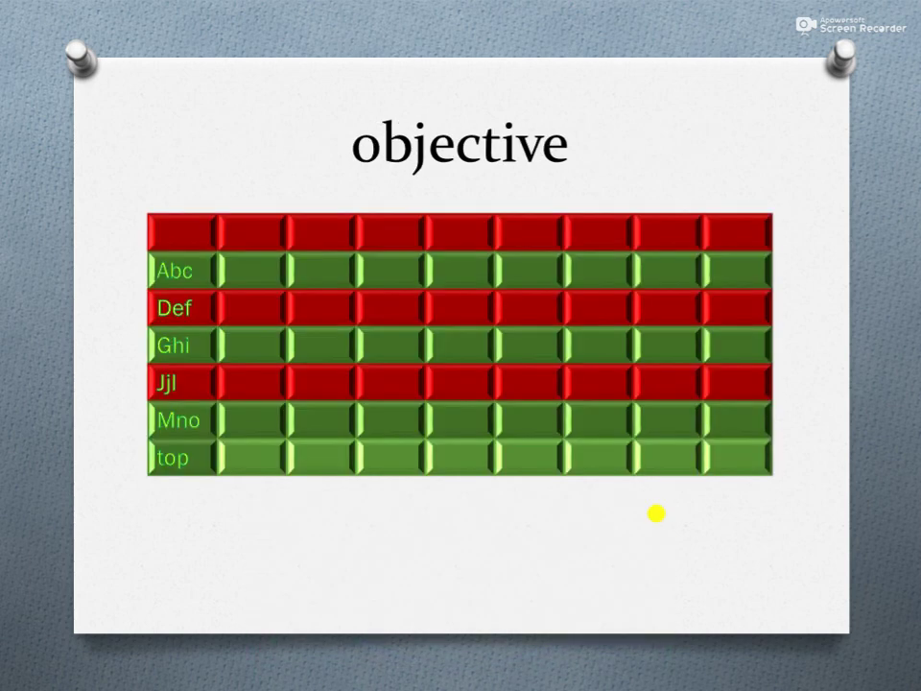
click(656, 514)
click(656, 514)
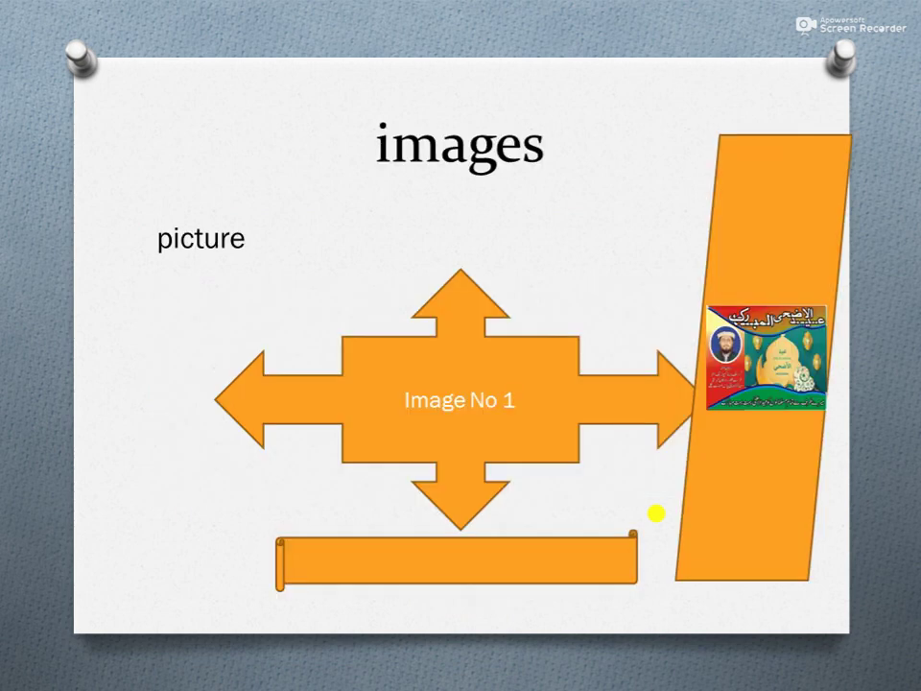
click(657, 514)
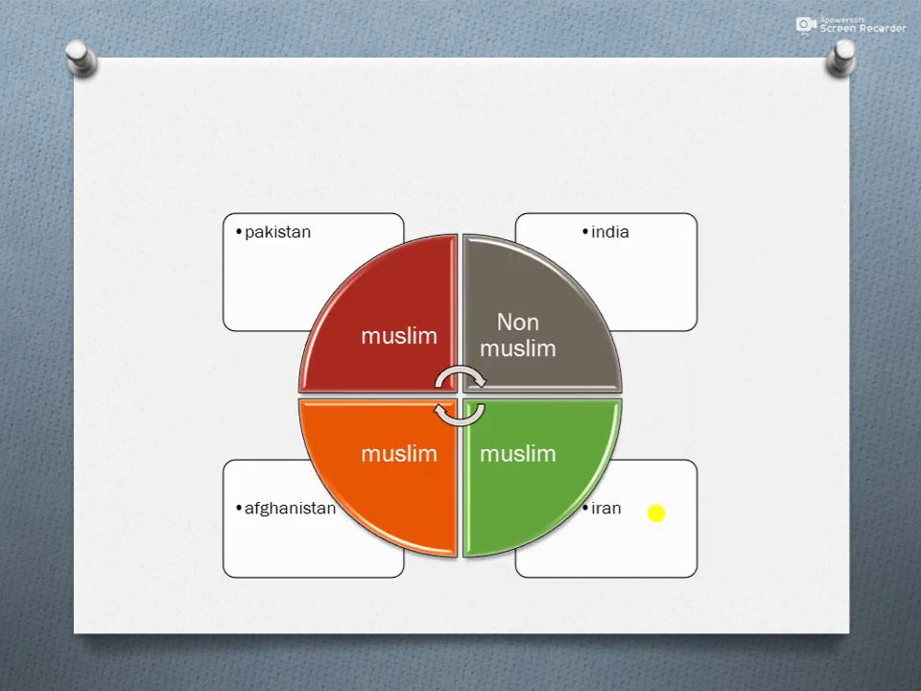
click(656, 514)
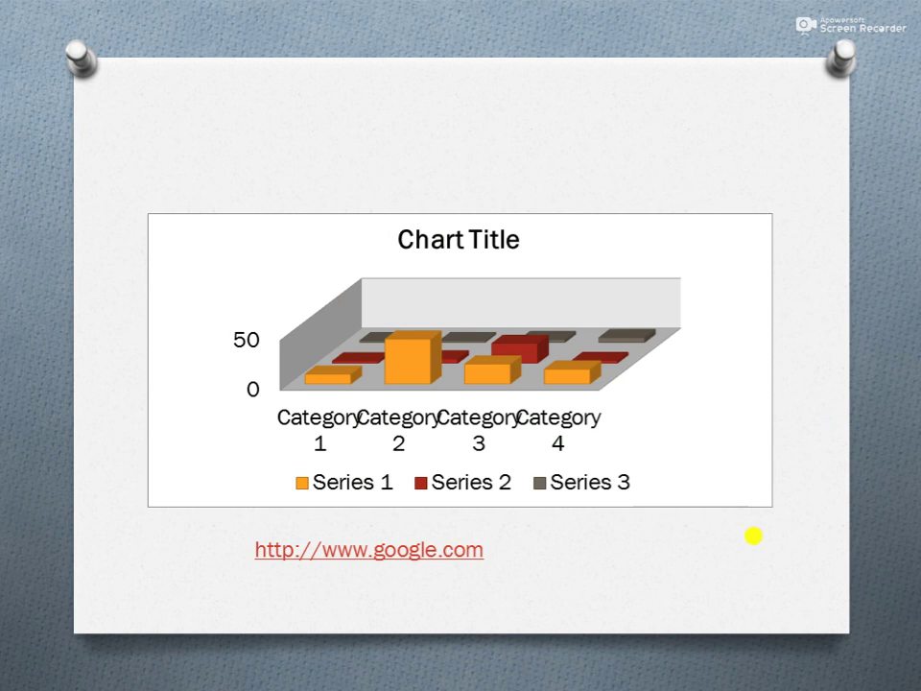
Step: Follow the google.com link, dismiss the server-not-found error, and finish the show
click(376, 555)
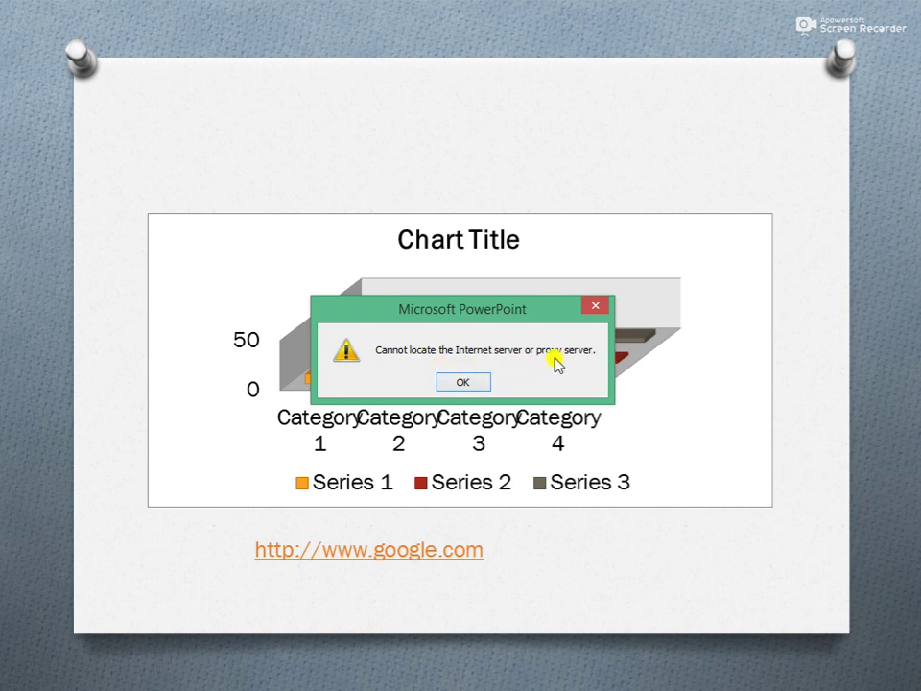
click(462, 390)
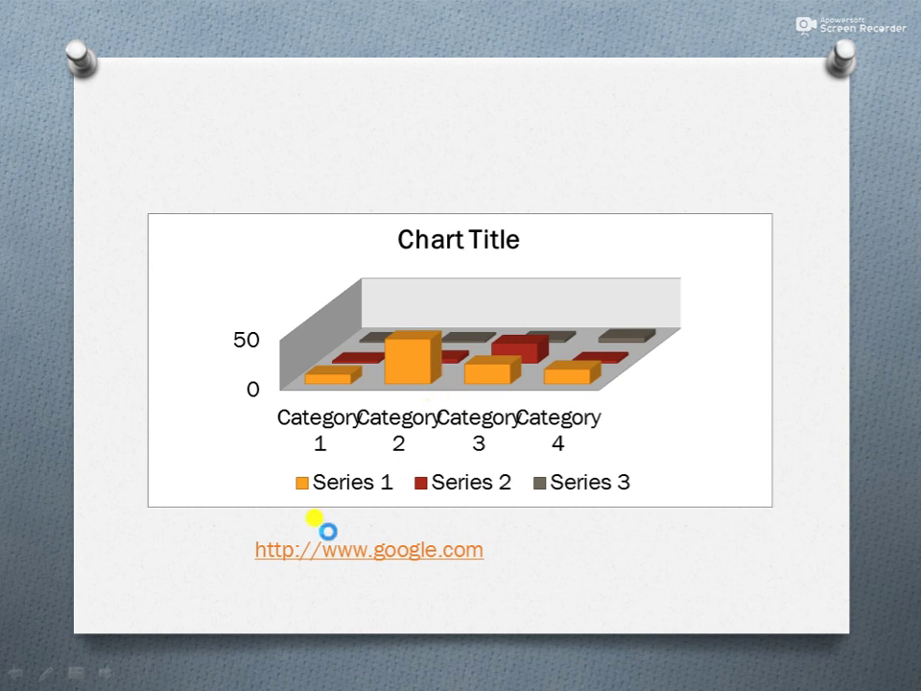
click(380, 554)
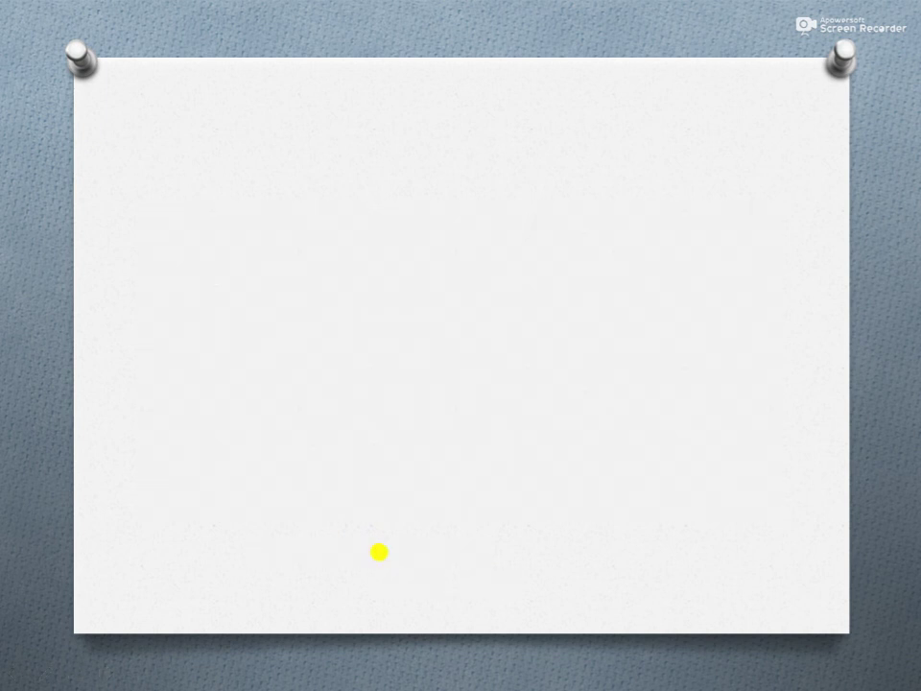
click(379, 552)
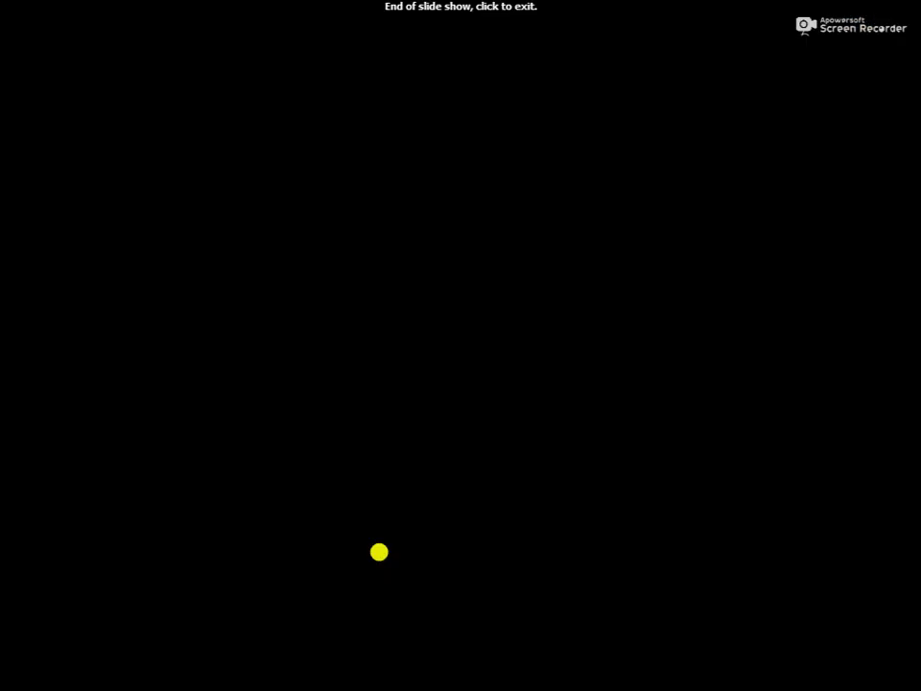
click(379, 551)
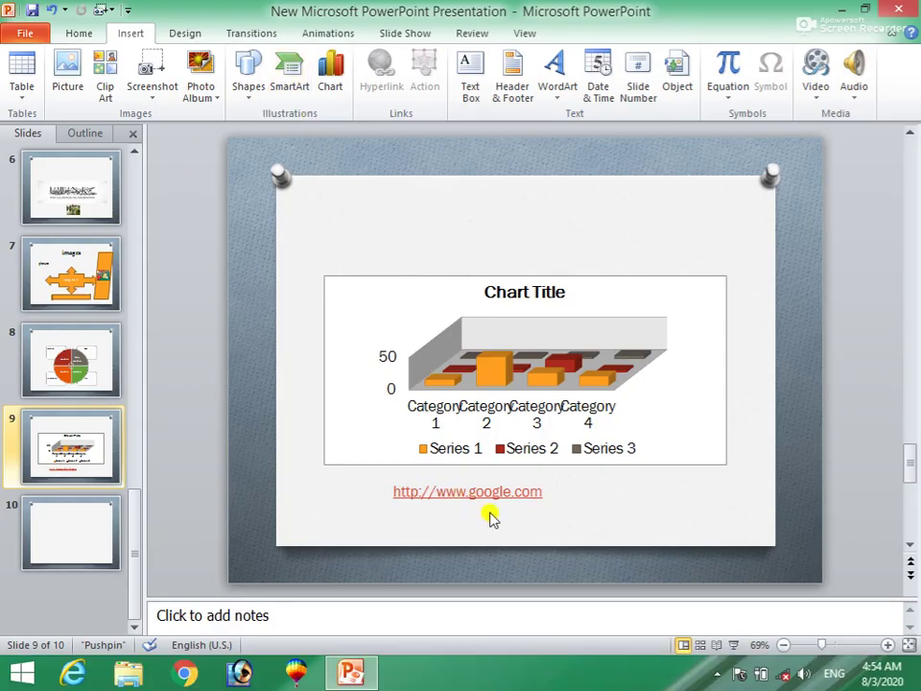
Step: Draw a text box to the right of the google.com link, then discard it
click(470, 77)
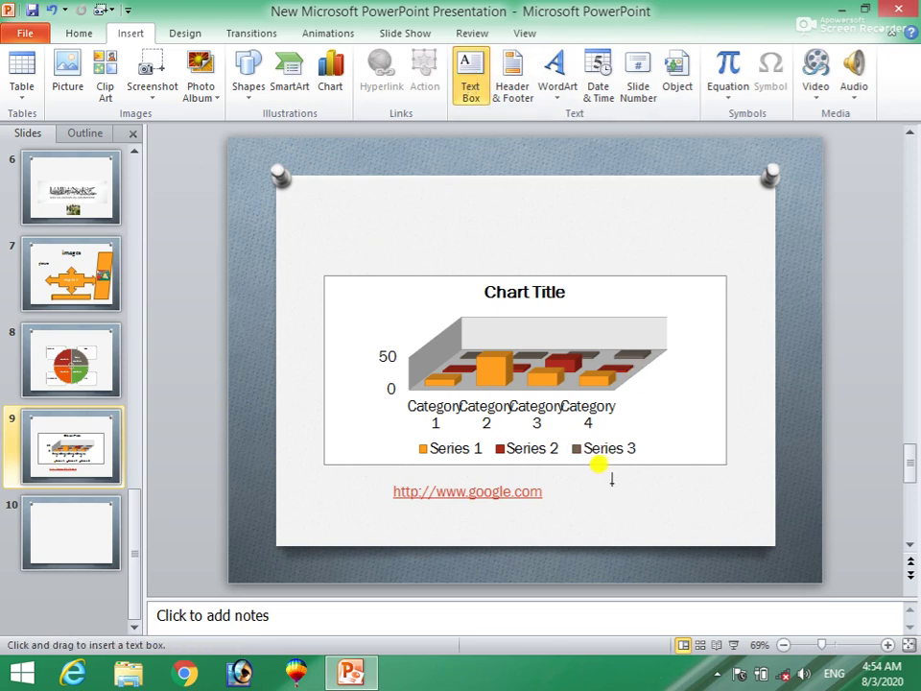
drag(604, 474, 697, 515)
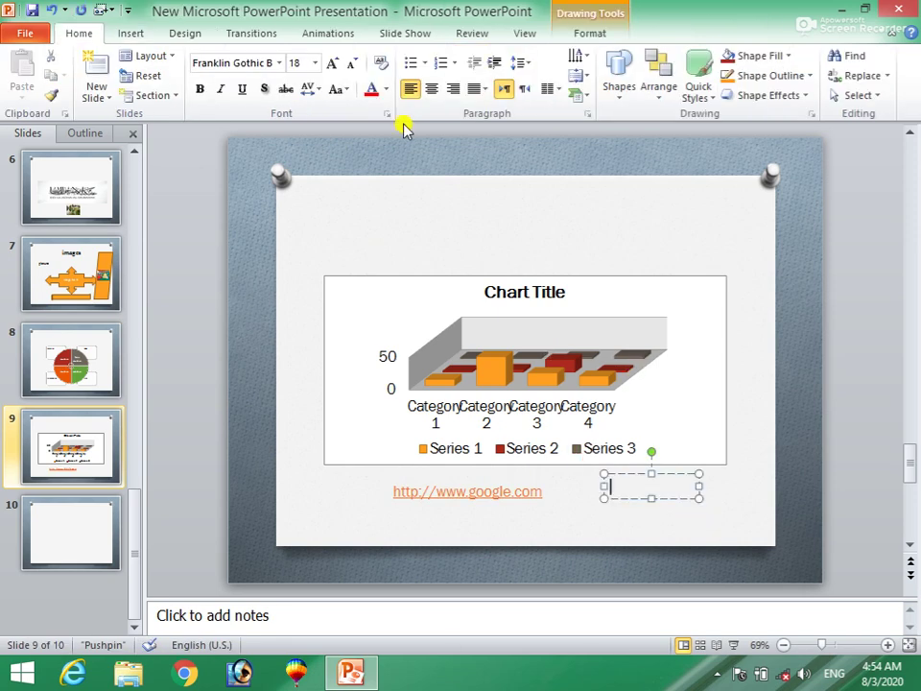
click(136, 35)
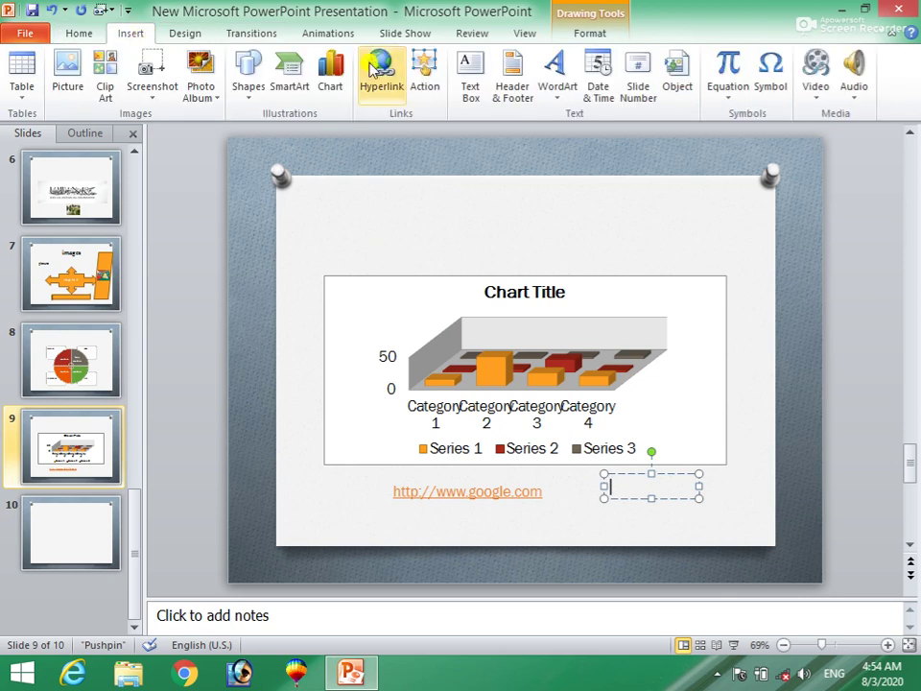
click(719, 551)
Step: Draw a rectangle right of the link and type 'First slide' inside it
click(245, 75)
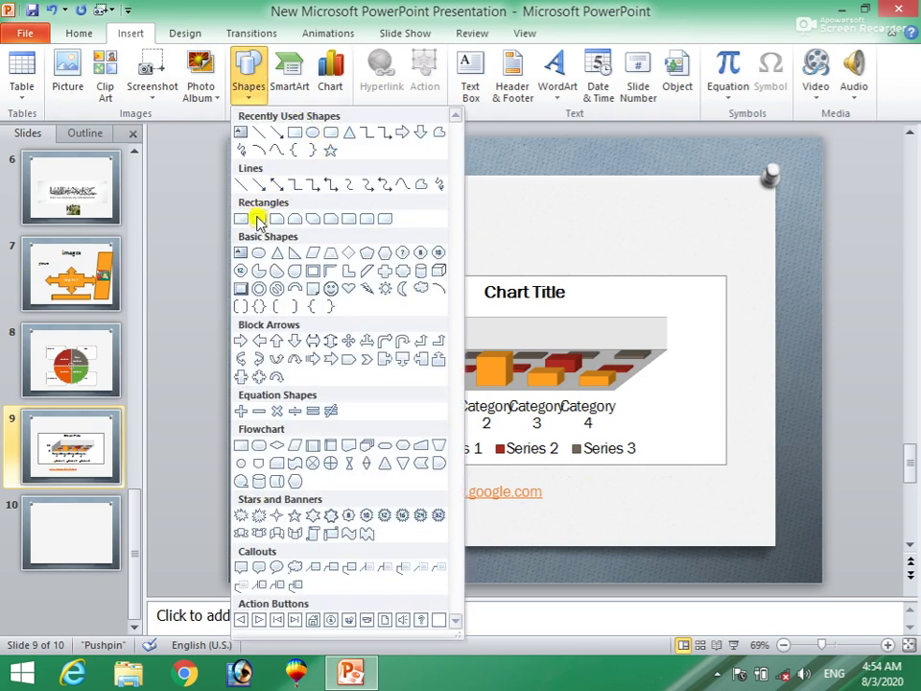
click(240, 219)
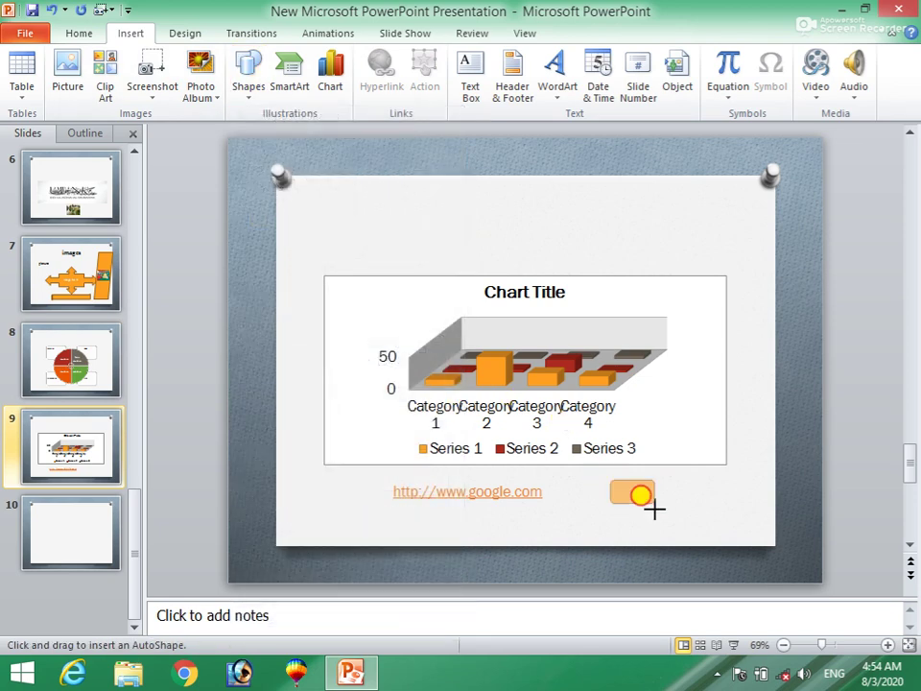
drag(609, 479, 703, 528)
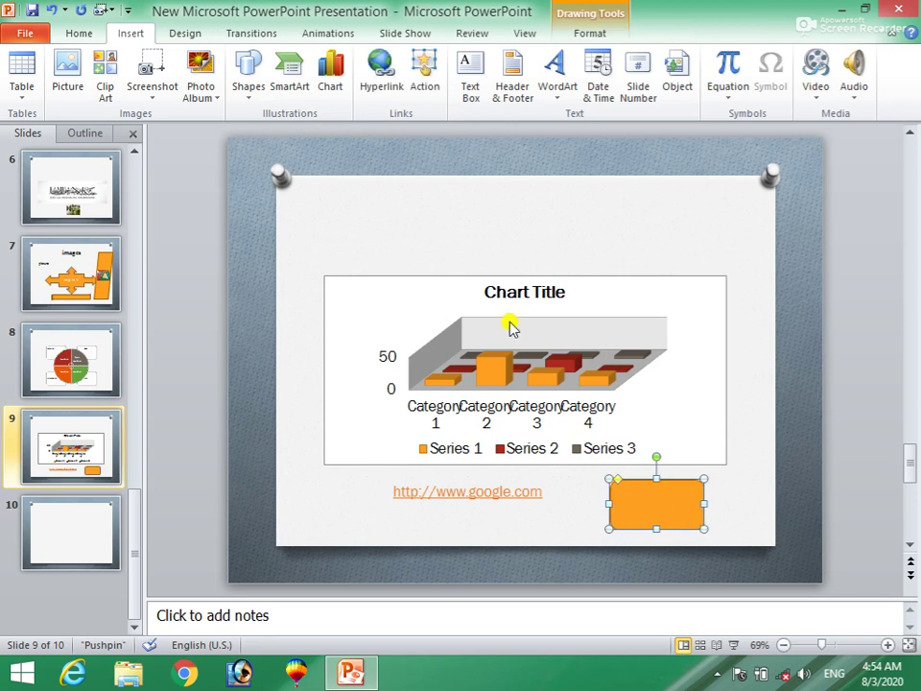
right_click(653, 513)
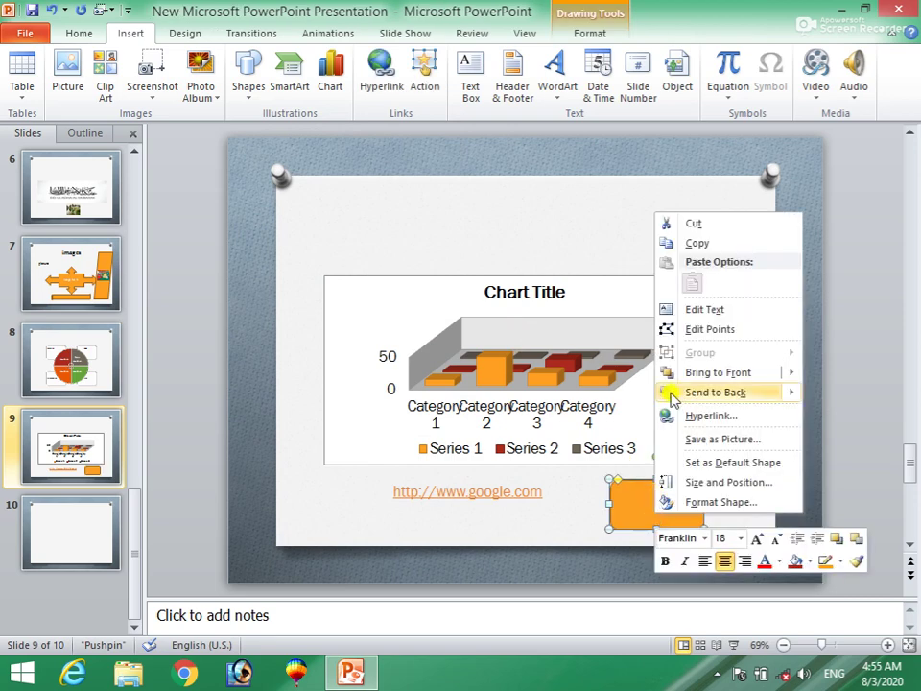
click(703, 308)
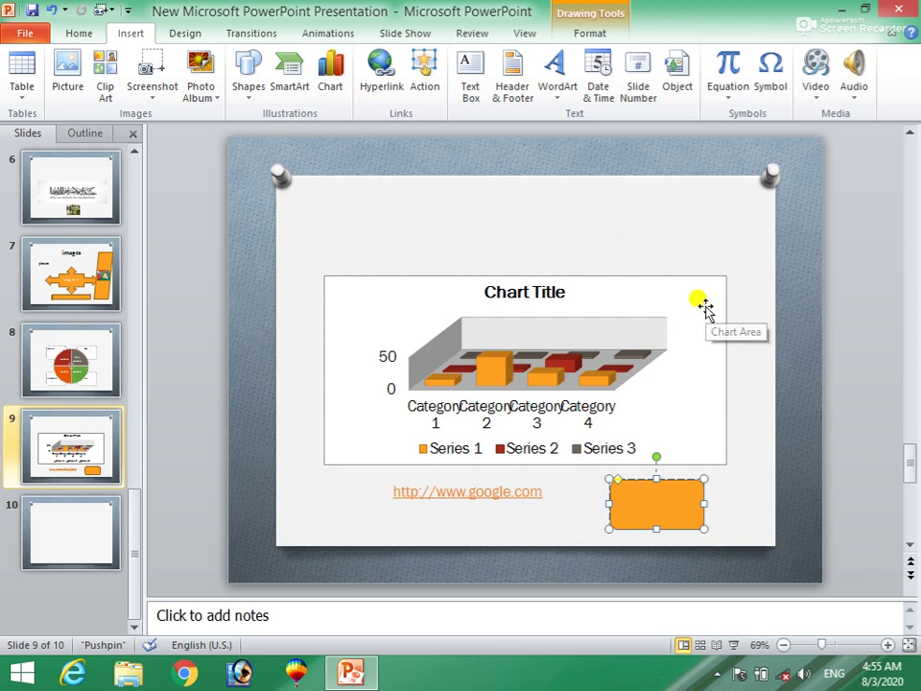
text(fir slide)
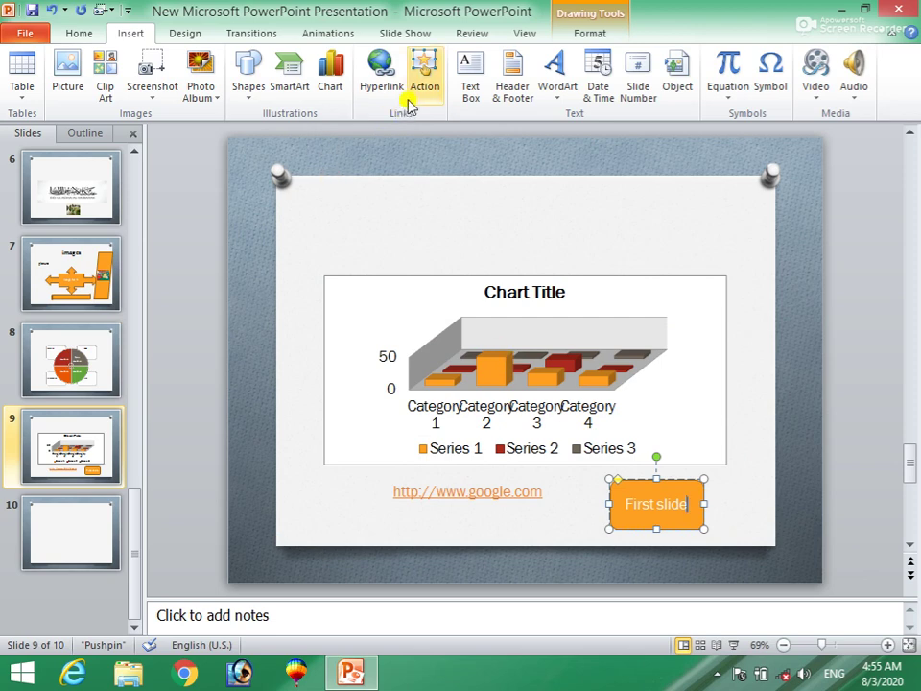
Step: Give the rectangle an action setting of Hyperlink to: First Slide
click(428, 69)
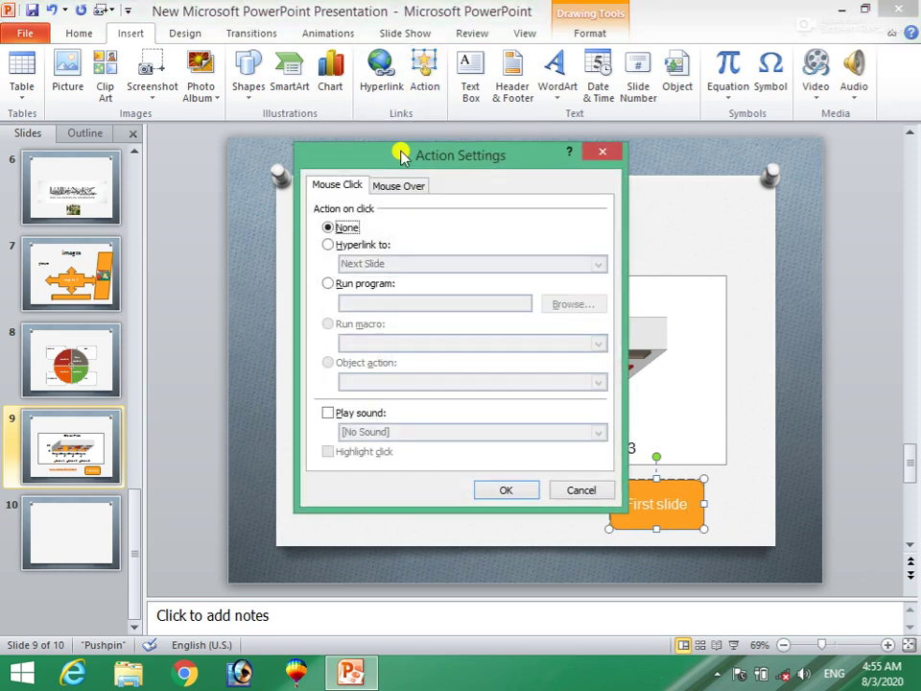
click(330, 245)
click(595, 268)
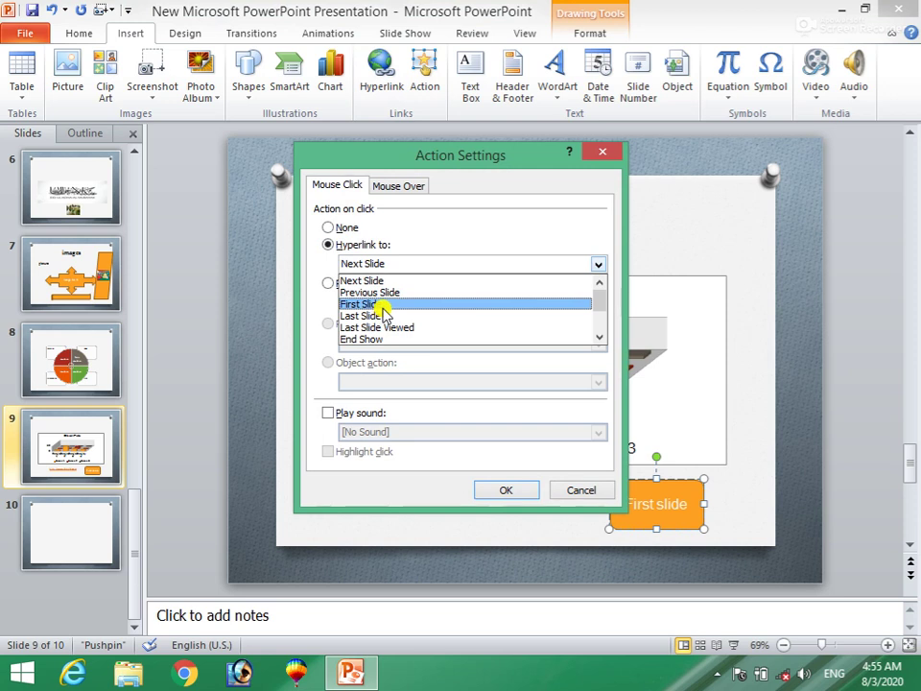
click(382, 305)
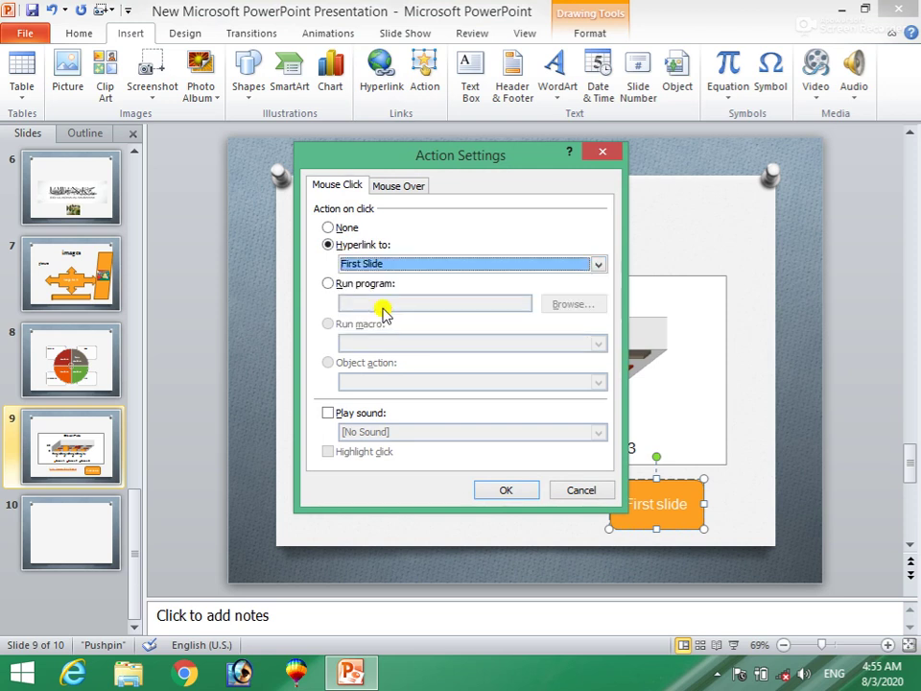
click(501, 492)
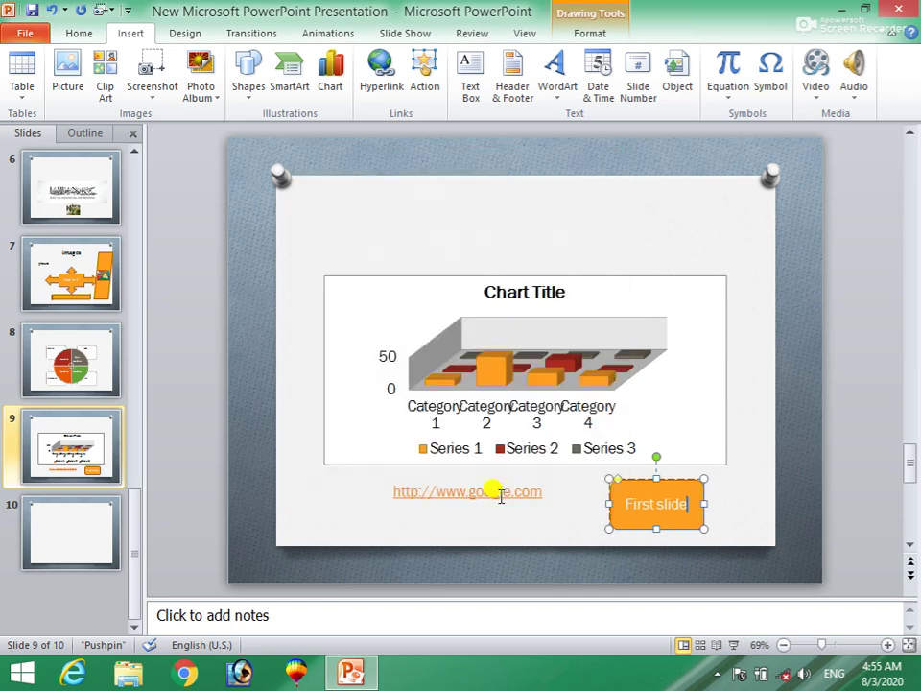
click(745, 445)
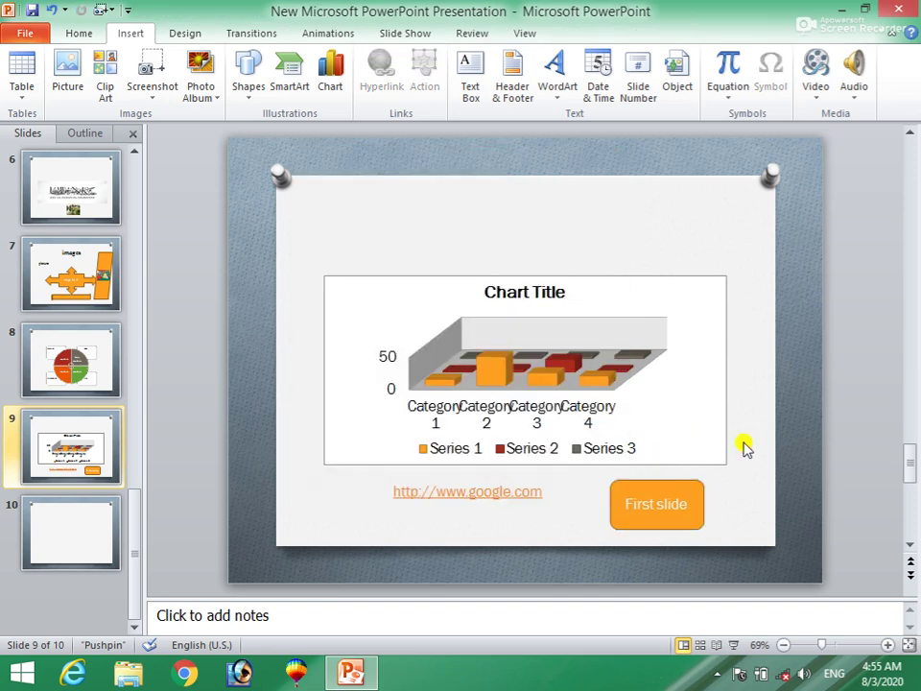
Step: Play the slide show from slide 1 through the chart slide to the end, then exit
key(F5)
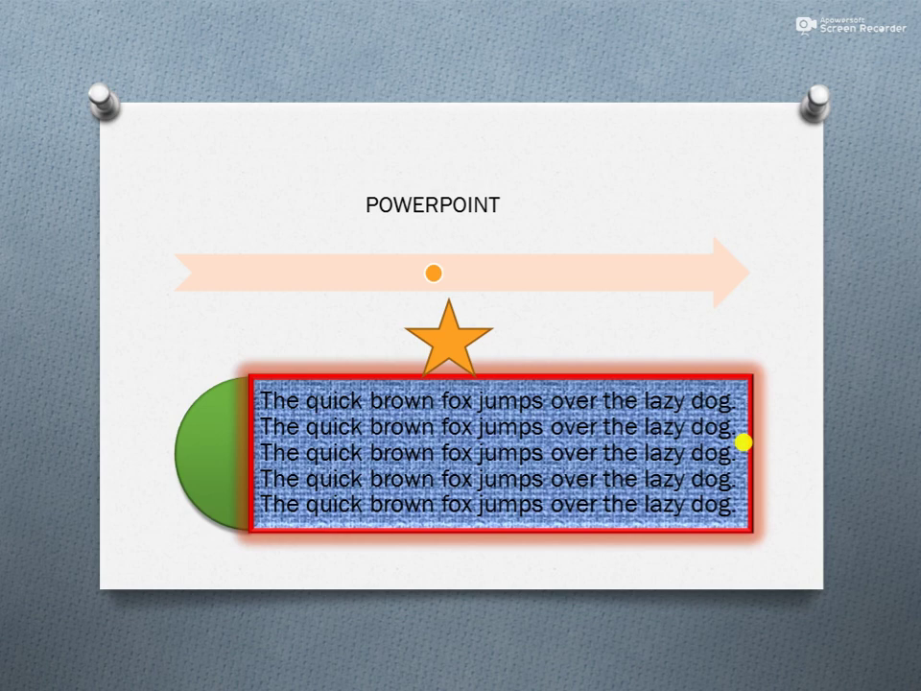
click(744, 441)
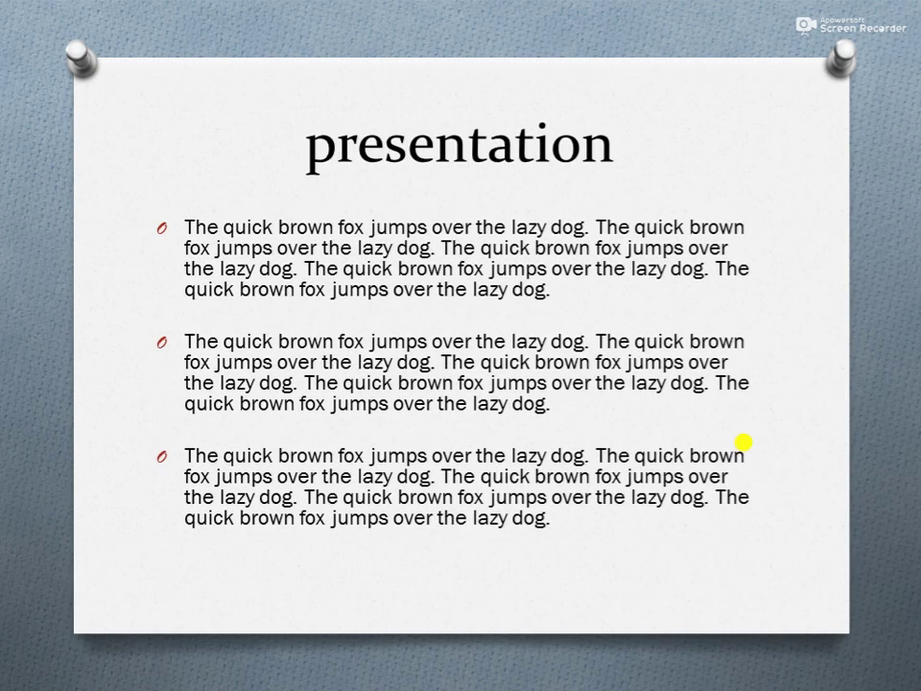
click(744, 442)
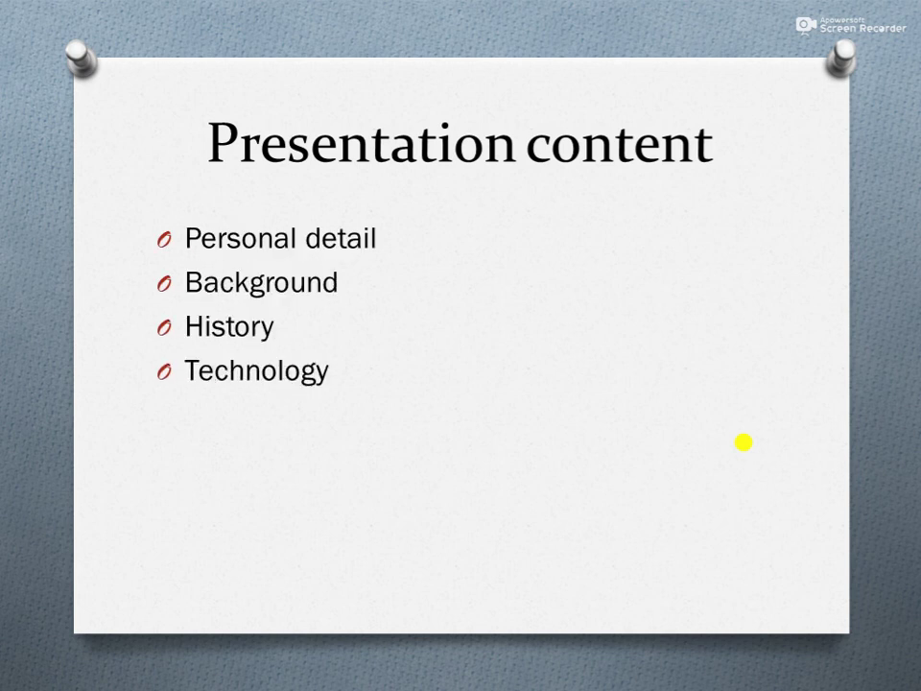
click(744, 441)
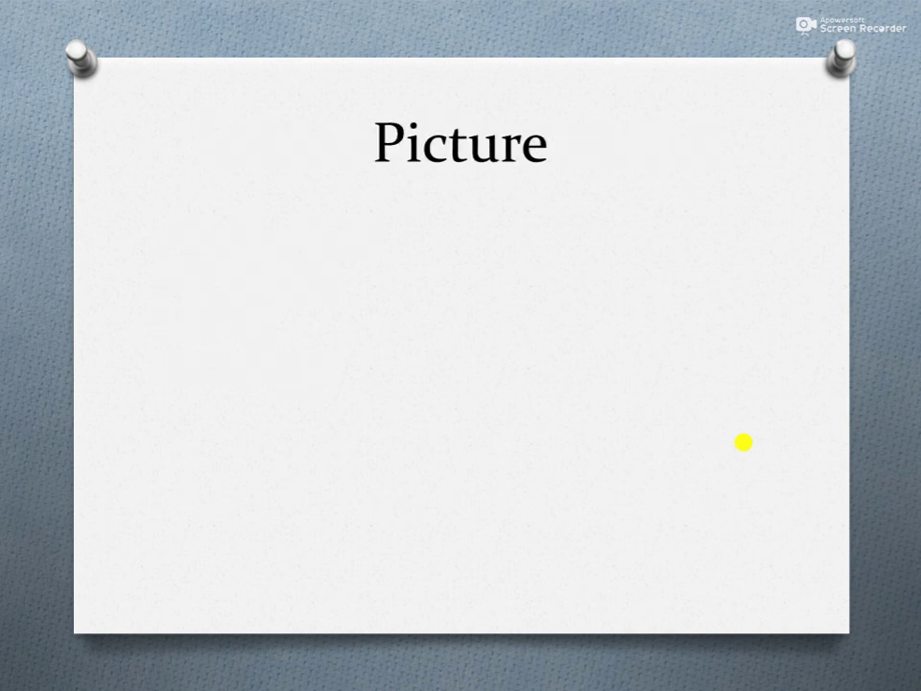
click(744, 442)
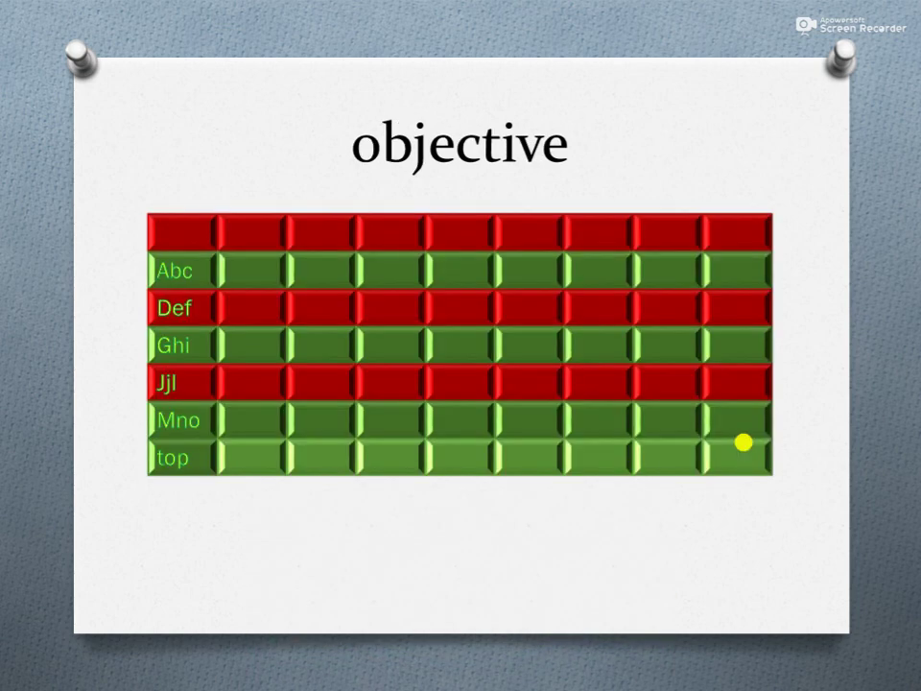
click(744, 441)
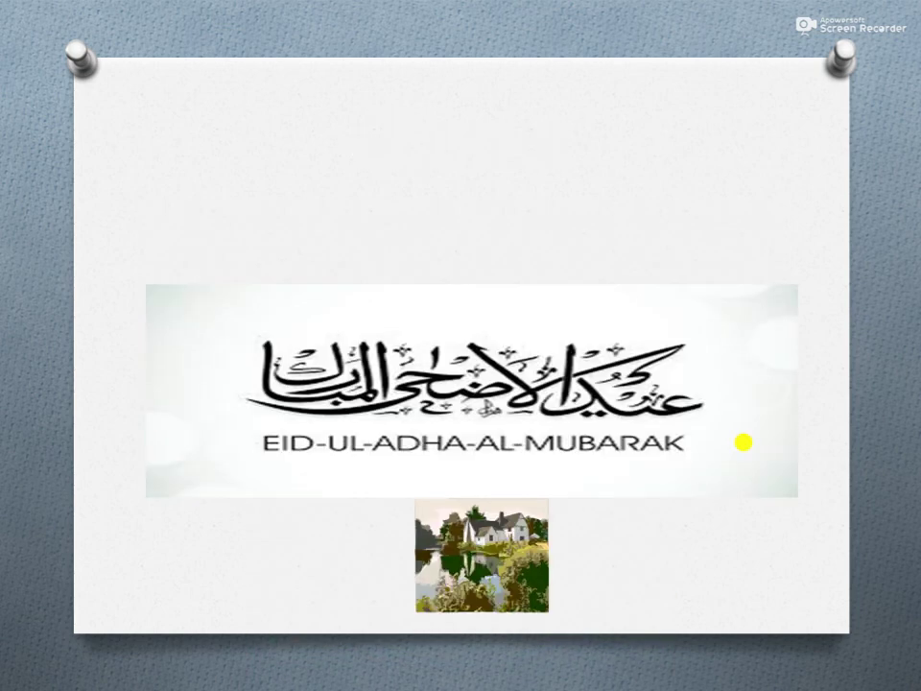
click(745, 441)
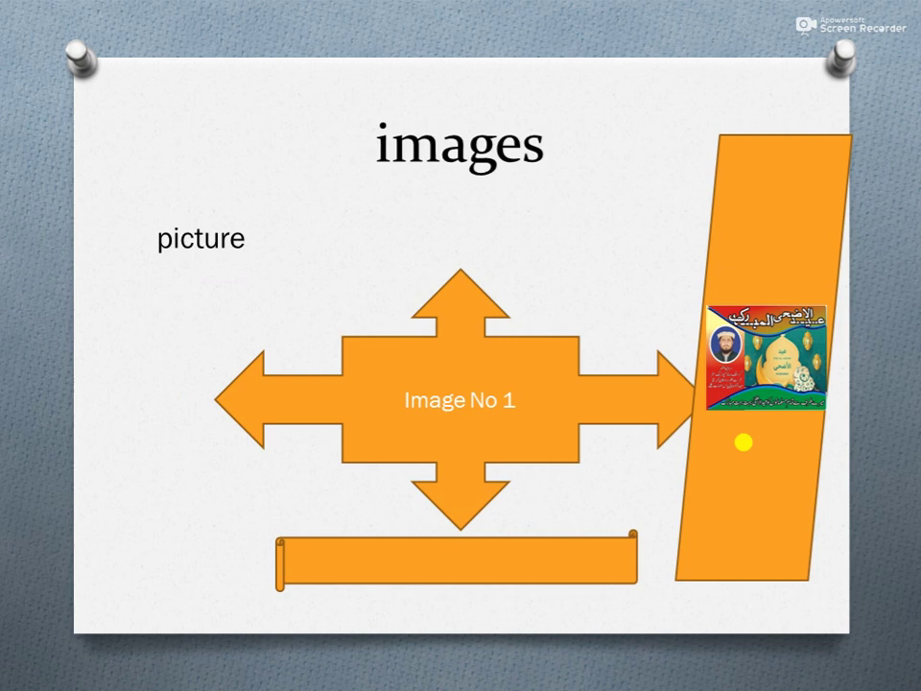
click(743, 443)
click(744, 442)
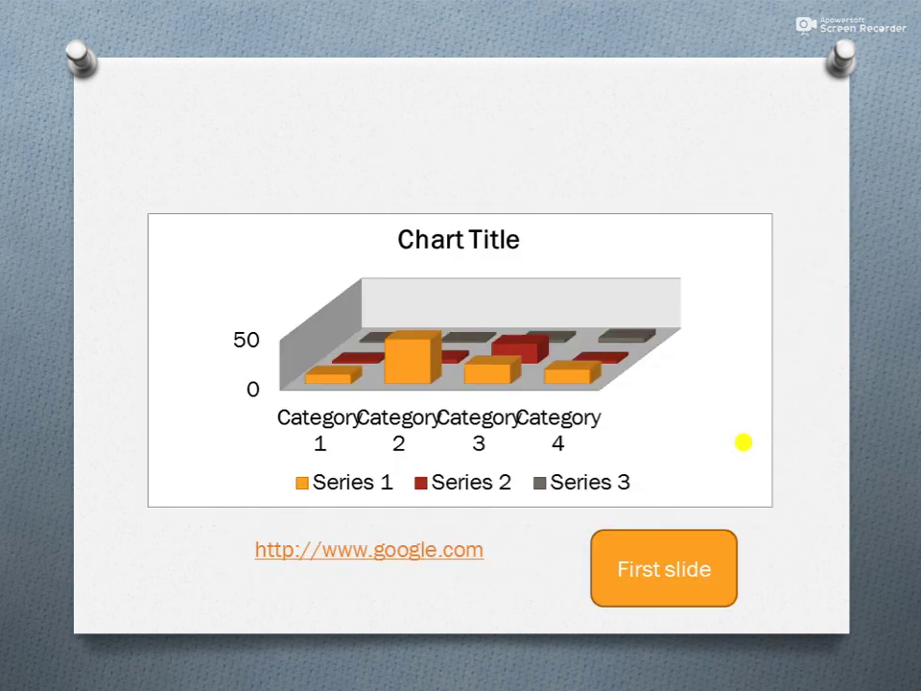
click(671, 577)
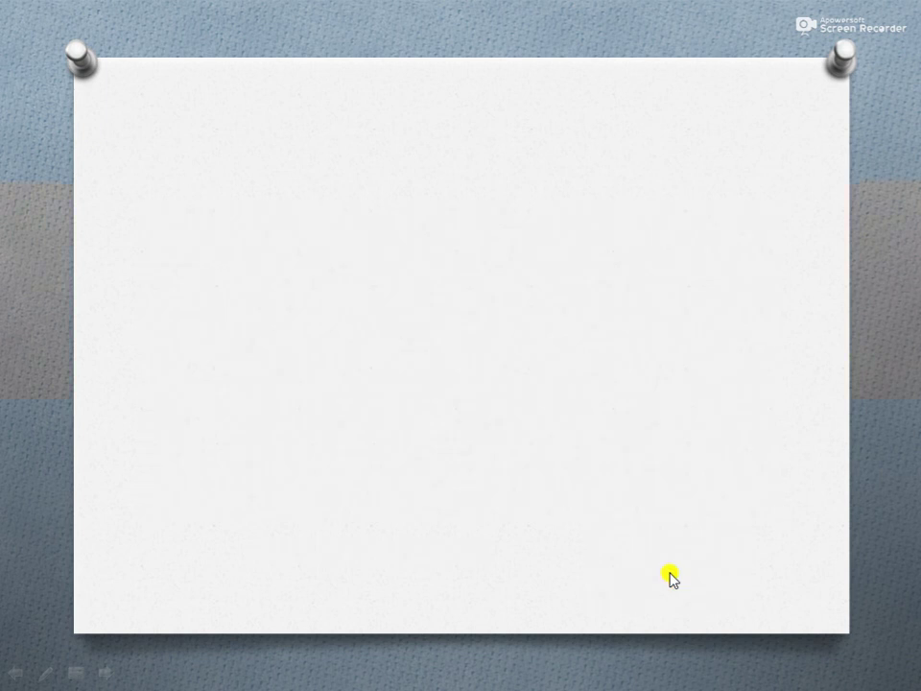
click(672, 577)
click(670, 573)
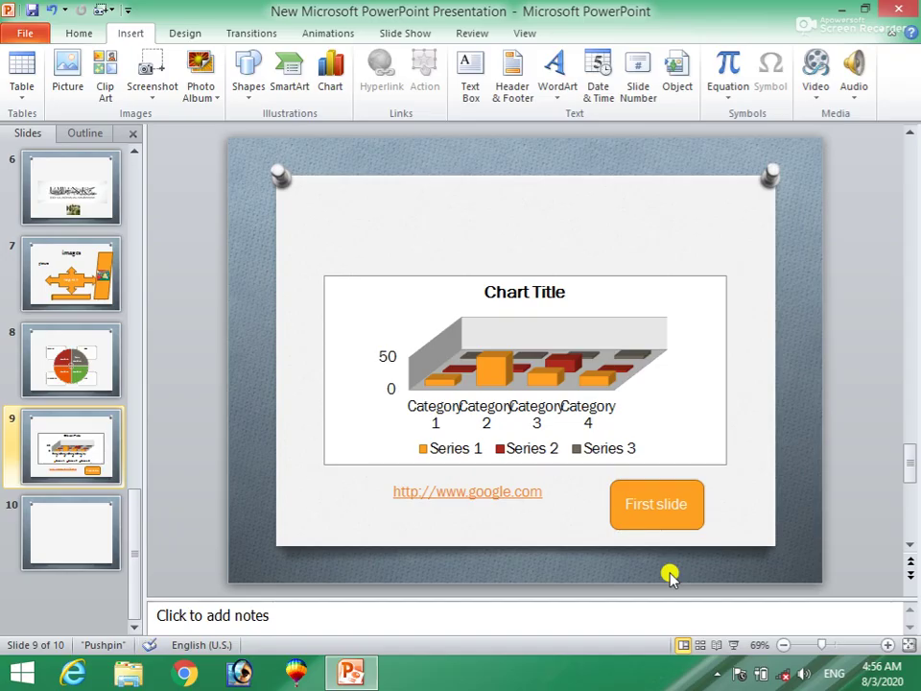
Step: Turn on an auto-updating date and time in Header & Footer and apply it to all slides
click(652, 511)
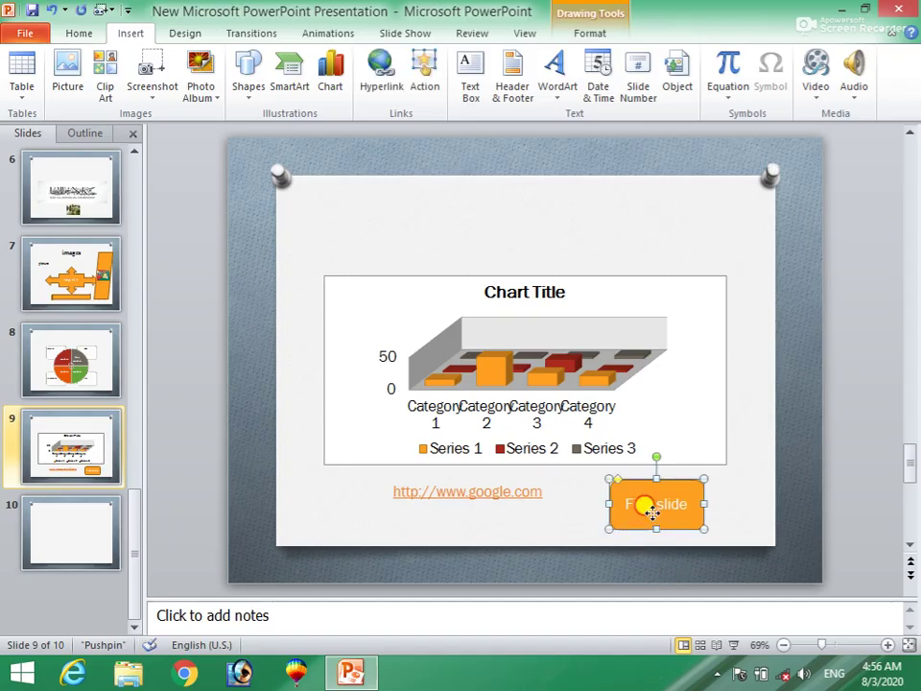
click(745, 404)
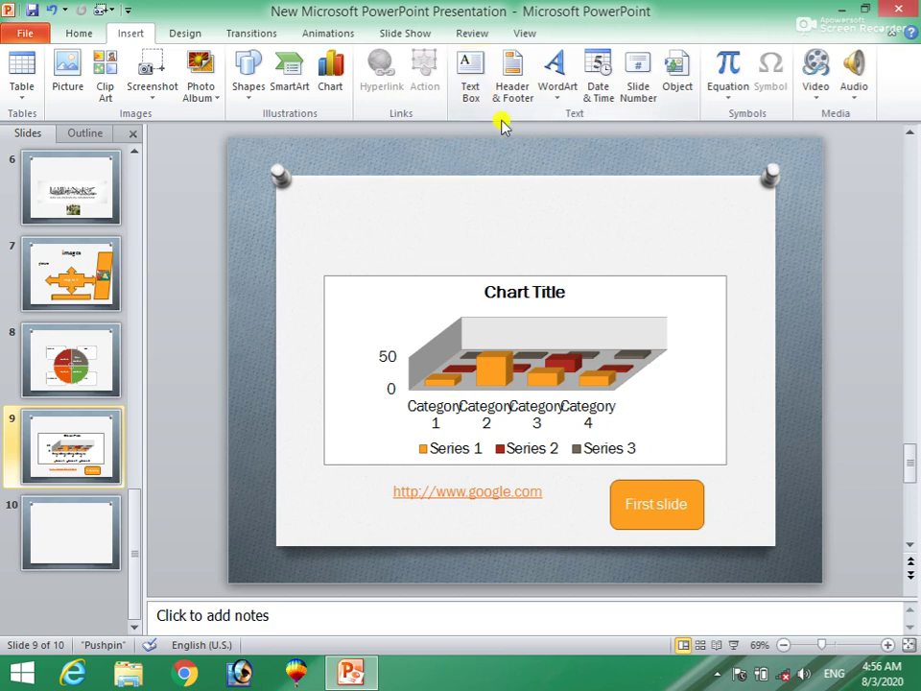
click(470, 76)
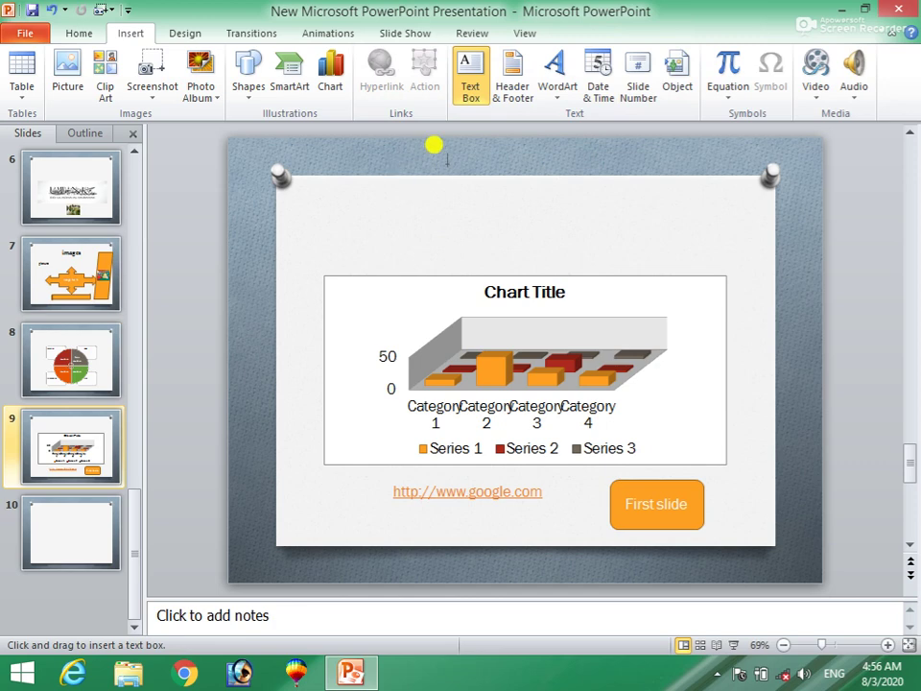
click(501, 103)
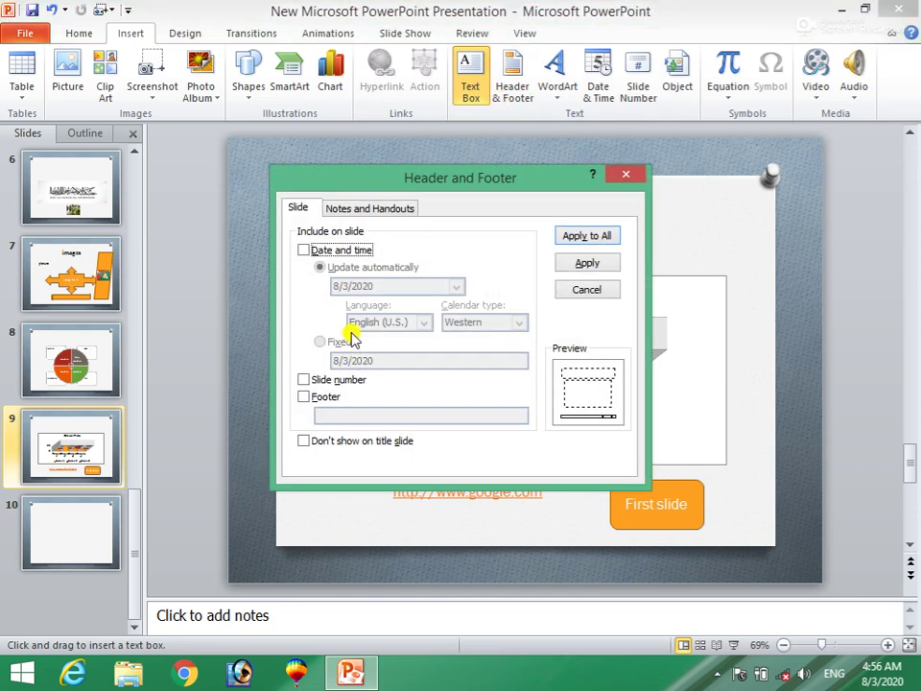
click(303, 249)
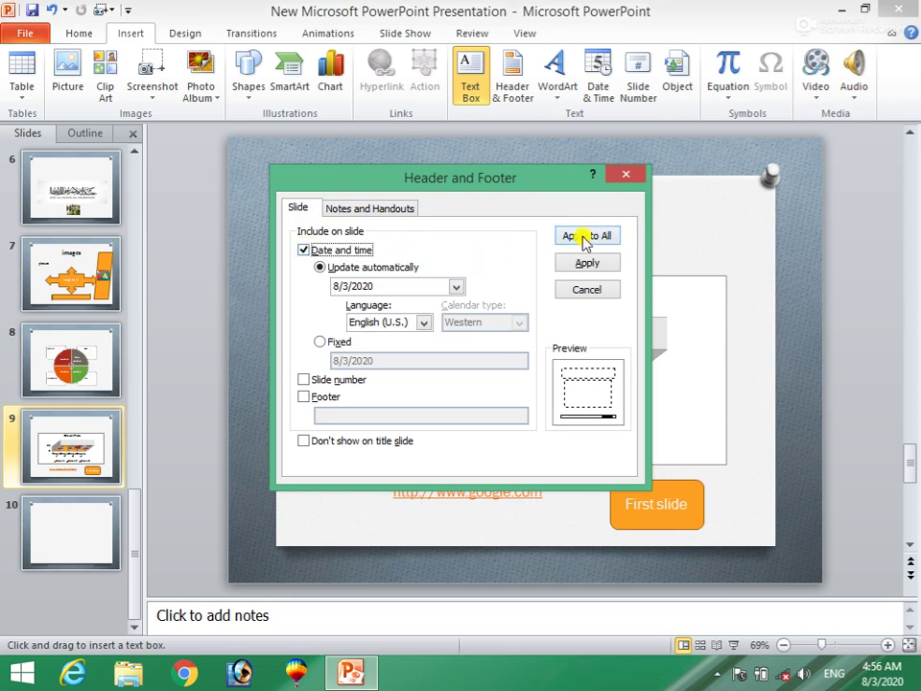
click(584, 238)
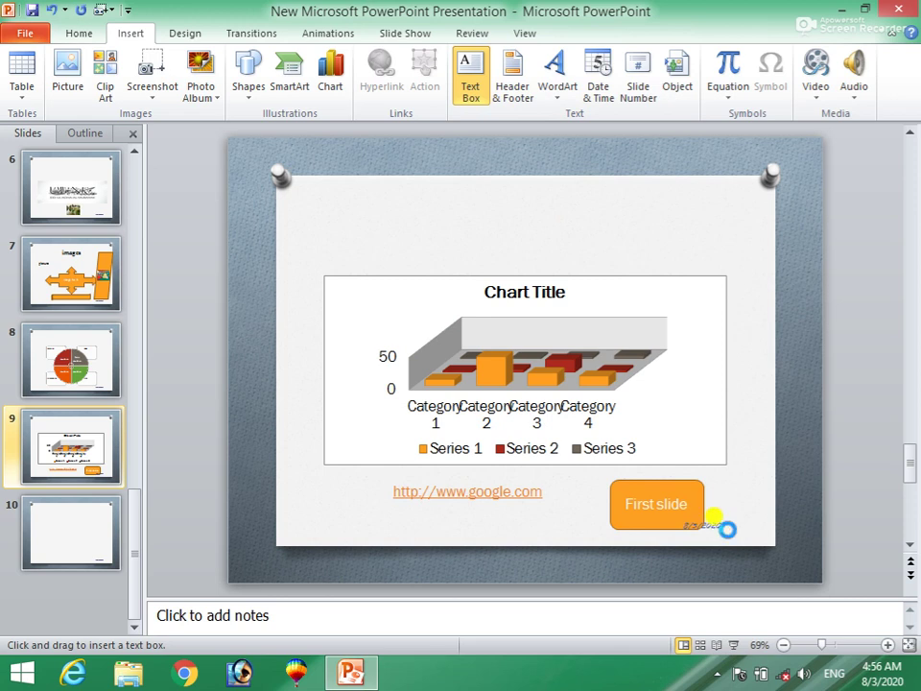
click(553, 91)
Step: Insert WordArt reading 'Presentation slide' and drag it above the chart on slide 9
click(437, 241)
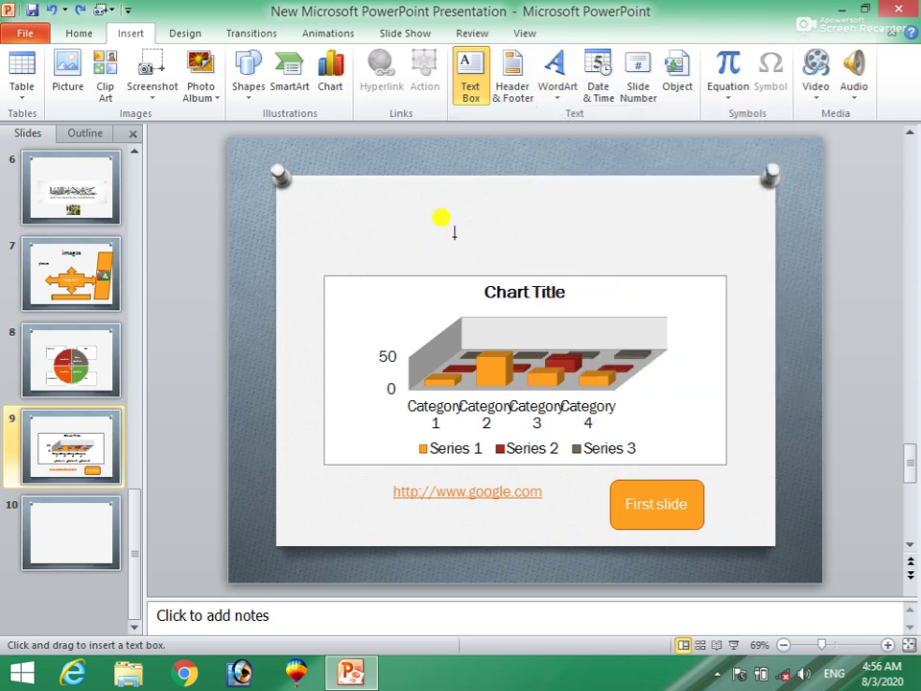
click(460, 235)
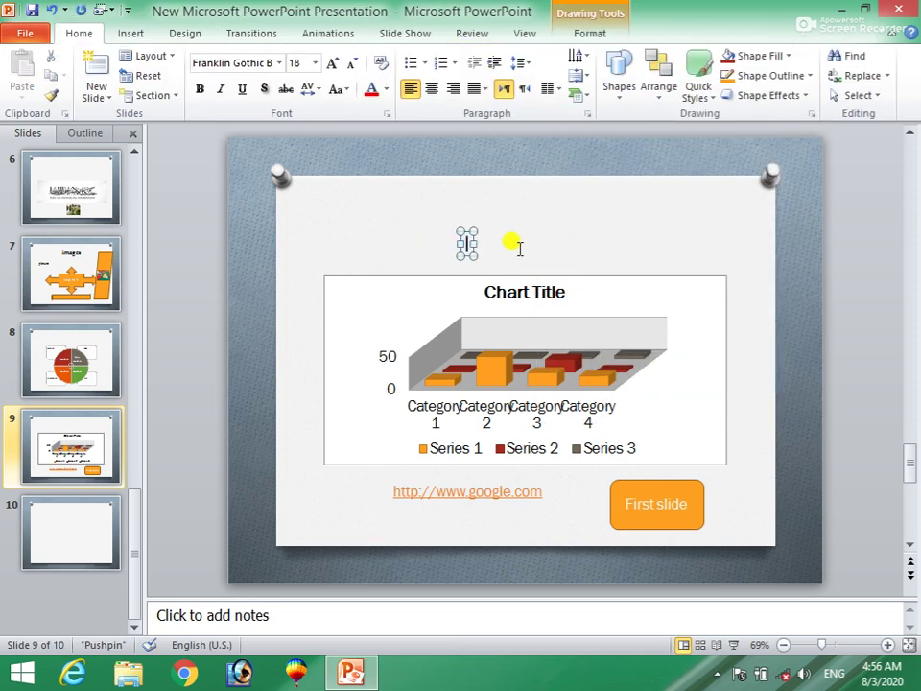
click(140, 30)
click(557, 67)
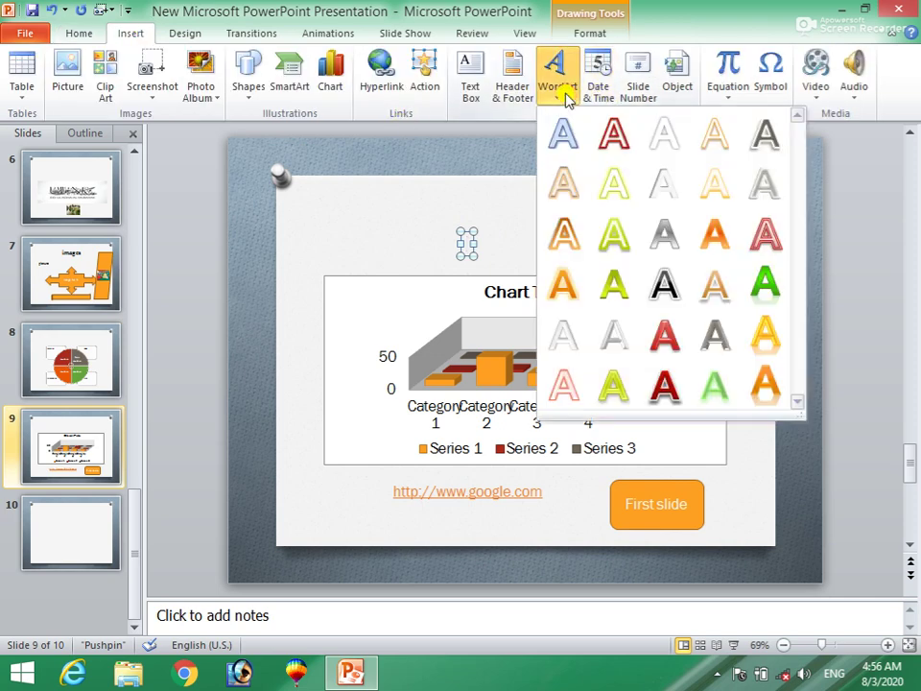
click(662, 286)
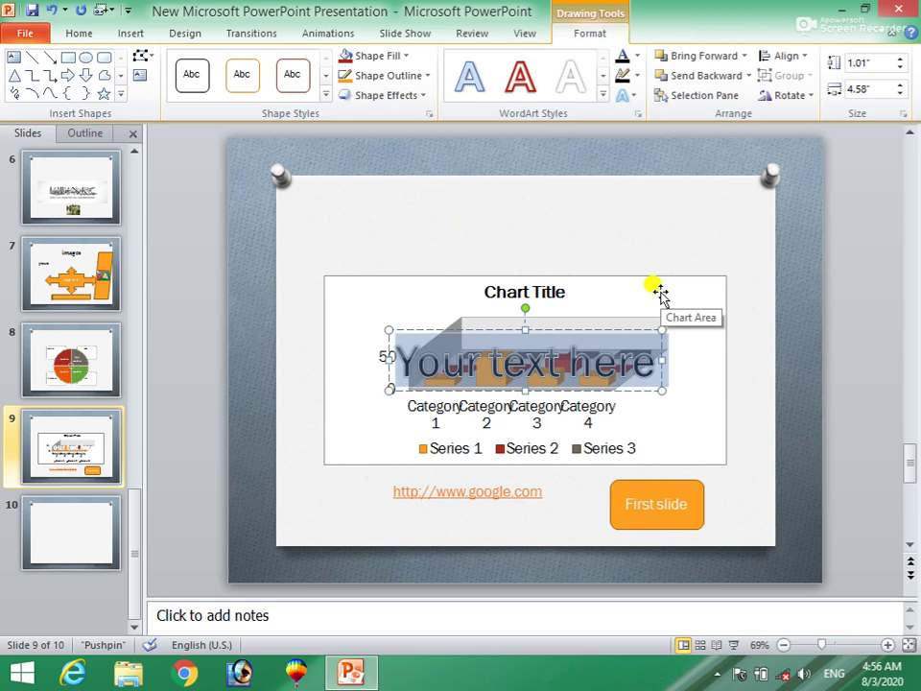
text(presentation si)
key(BackSpace)
text(lide)
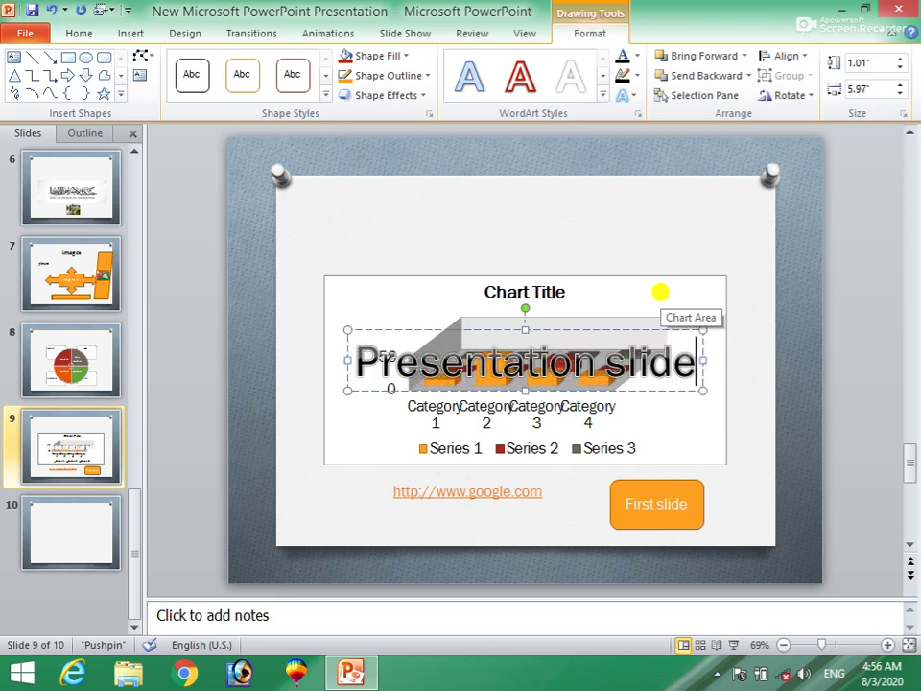
drag(561, 334, 558, 209)
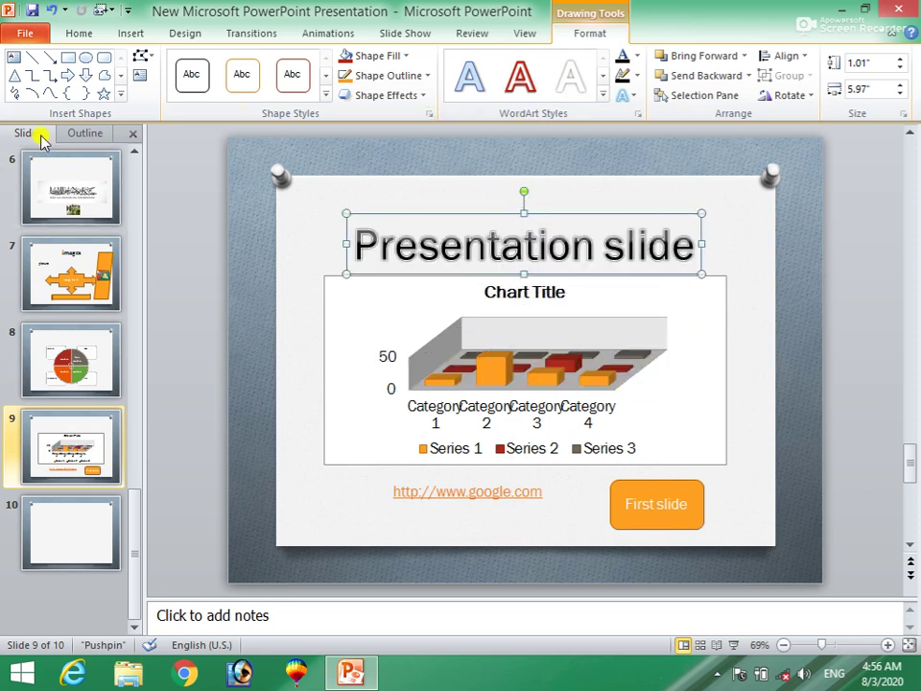
Step: Apply a subtle green shape style and the dark red WordArt style to the title
click(325, 95)
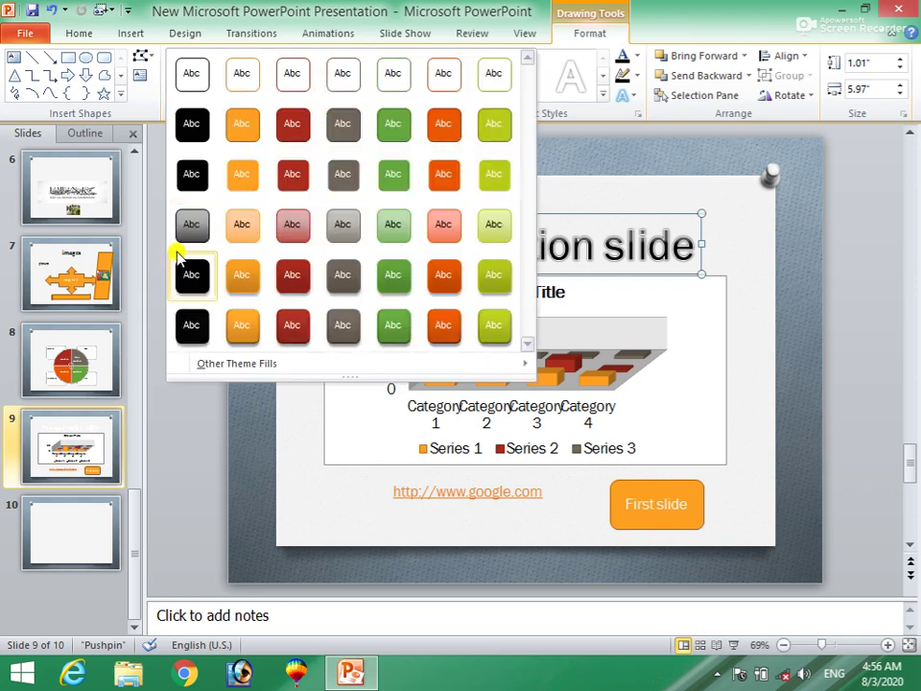
click(381, 229)
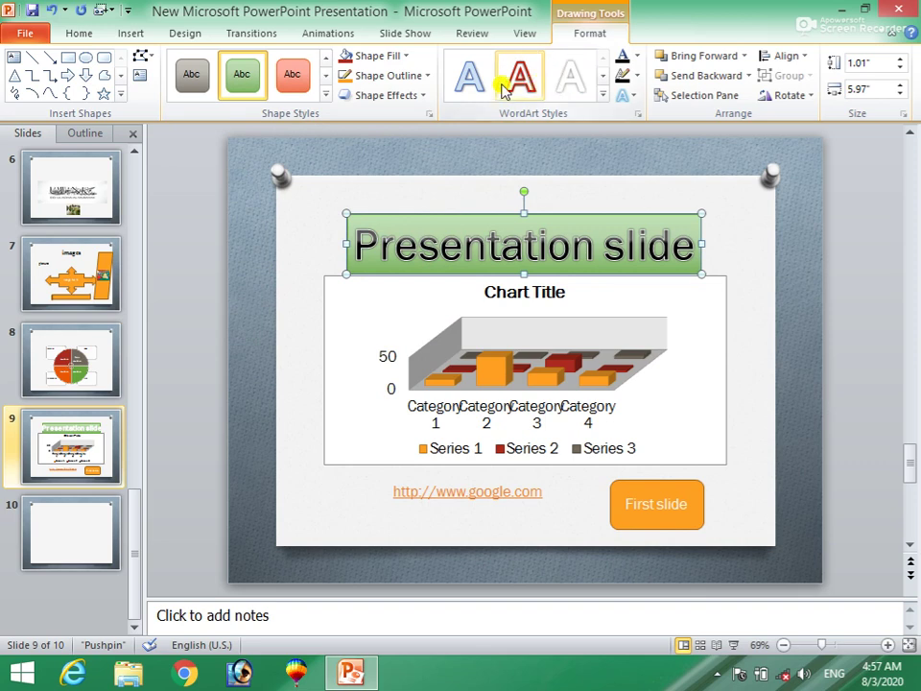
click(602, 94)
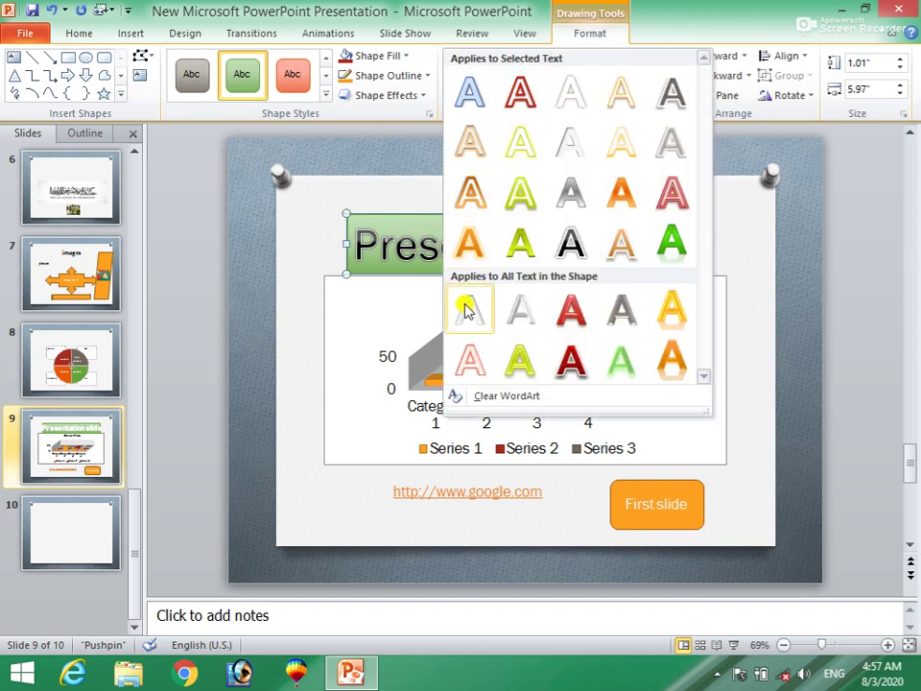
click(571, 367)
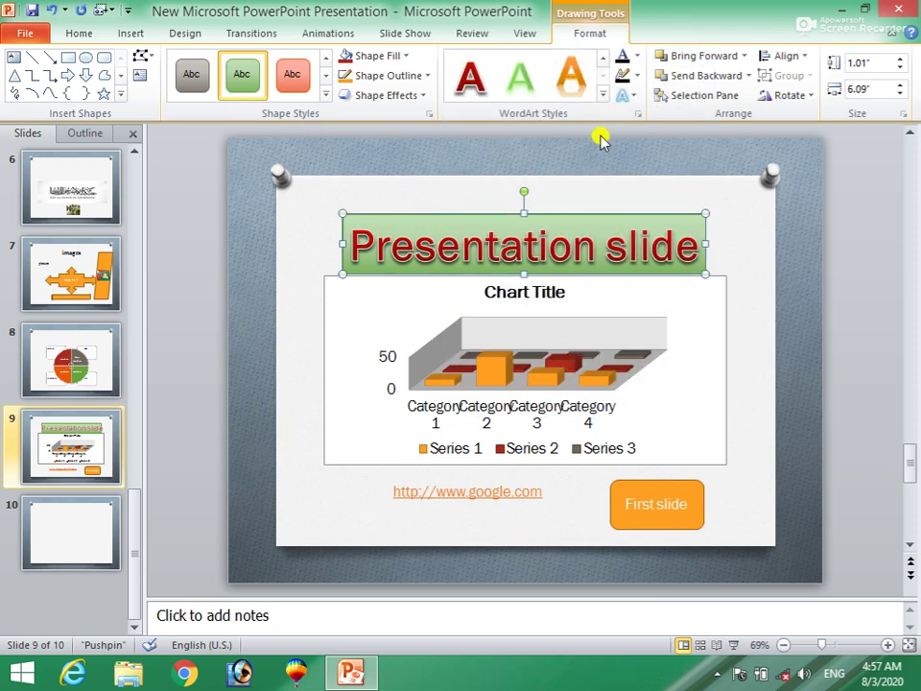
Step: Set the title's text fill to red, leaving the outline colour unchanged
click(635, 58)
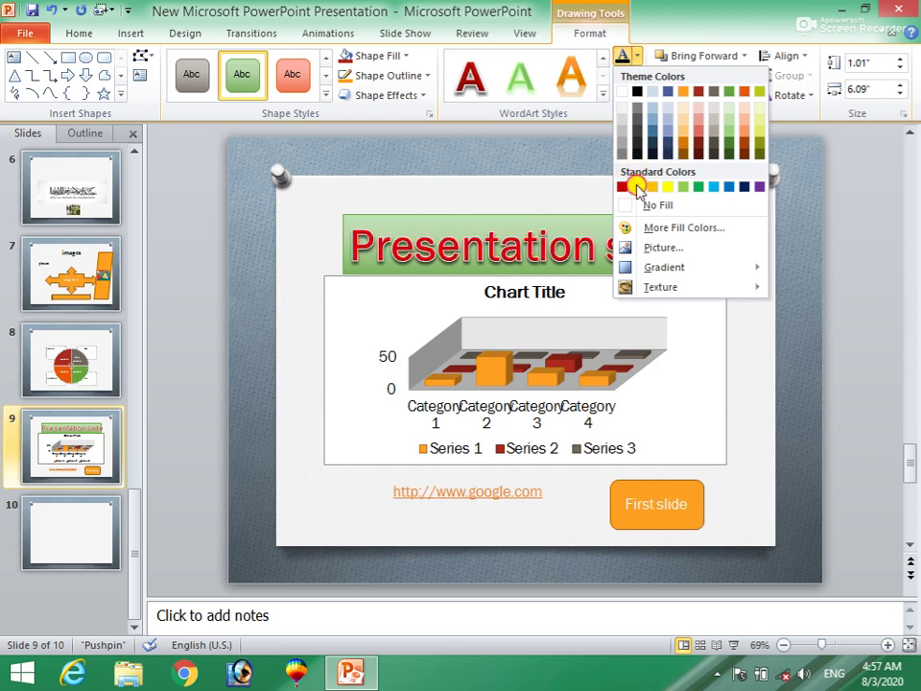
click(622, 186)
click(636, 76)
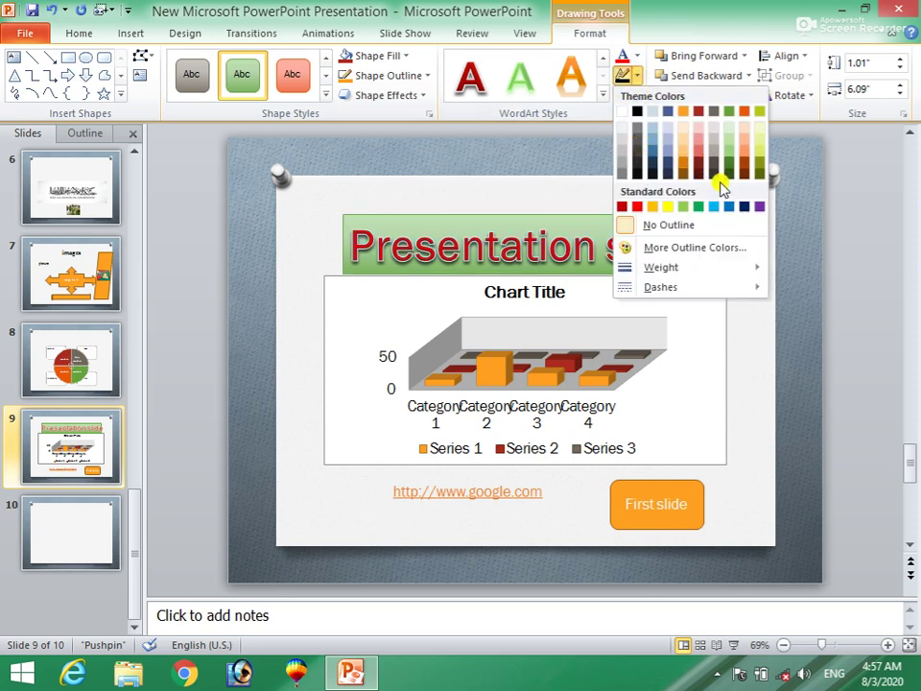
click(729, 175)
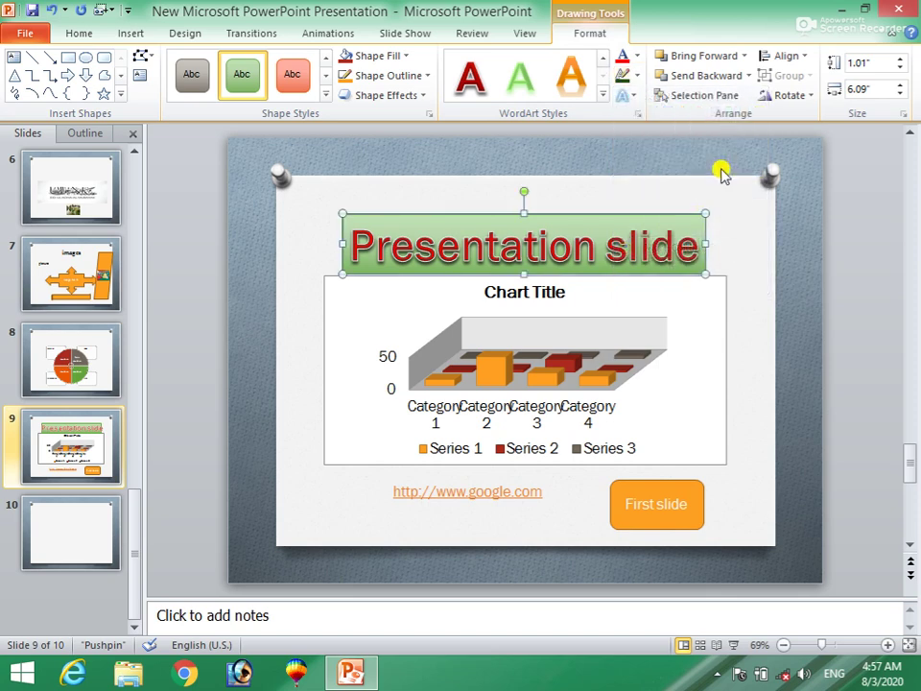
Step: Give the title an Arch Up transform and test a taller title box before restoring its height
click(628, 96)
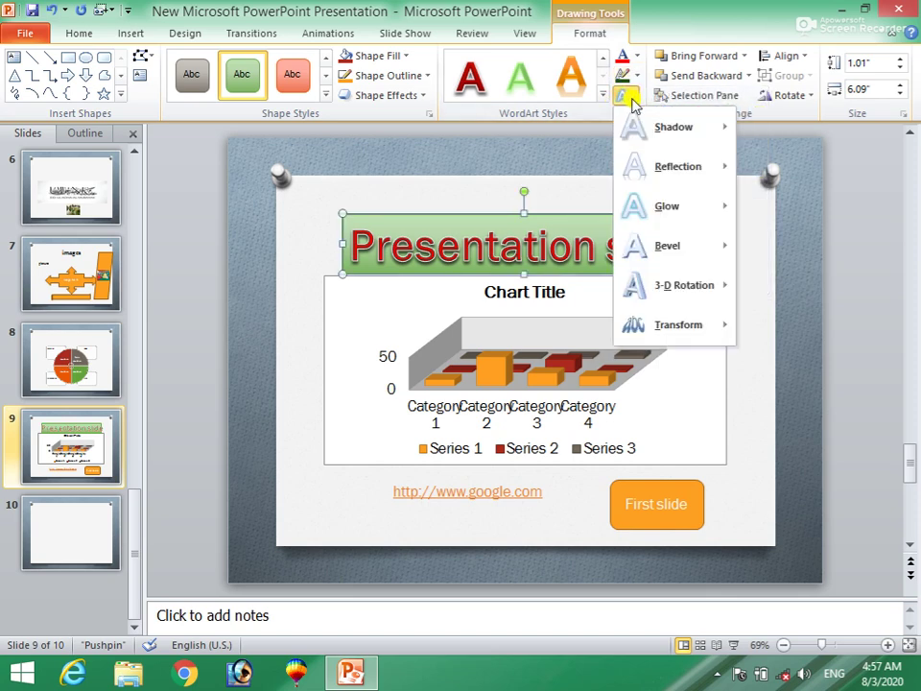
mouse_move(677, 324)
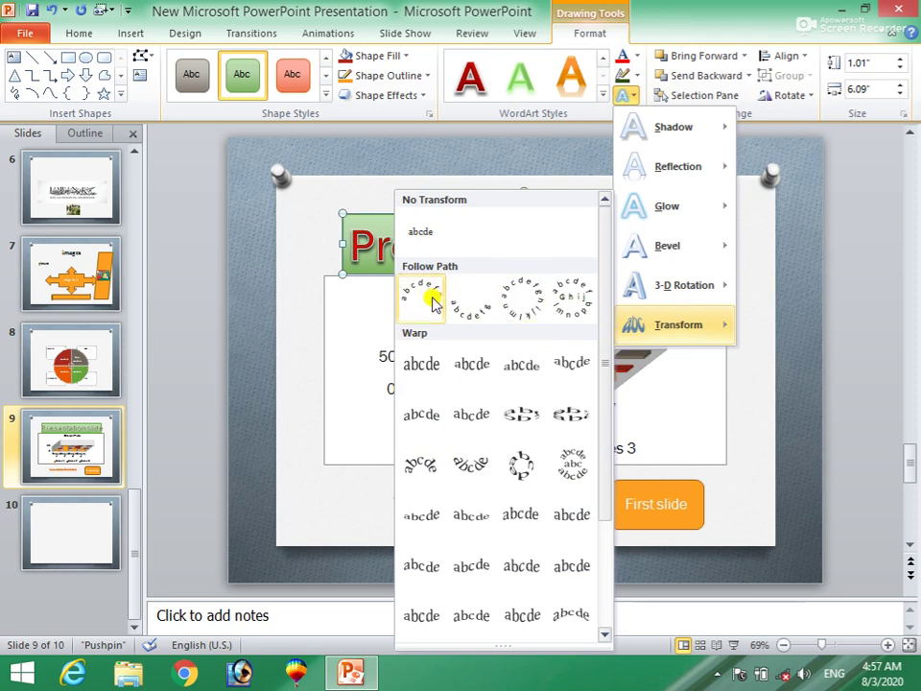
click(422, 294)
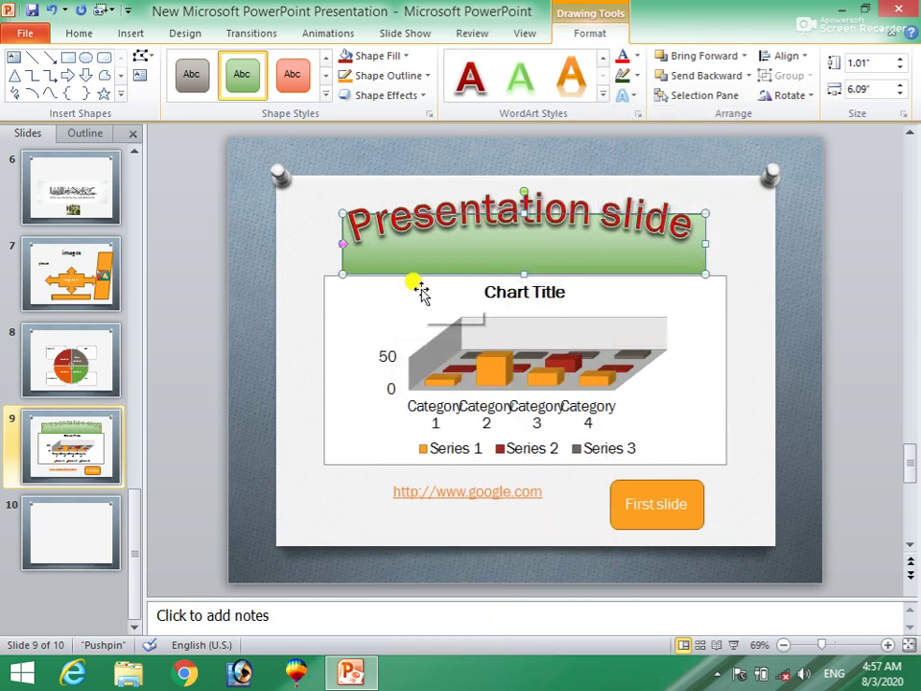
drag(524, 211, 523, 181)
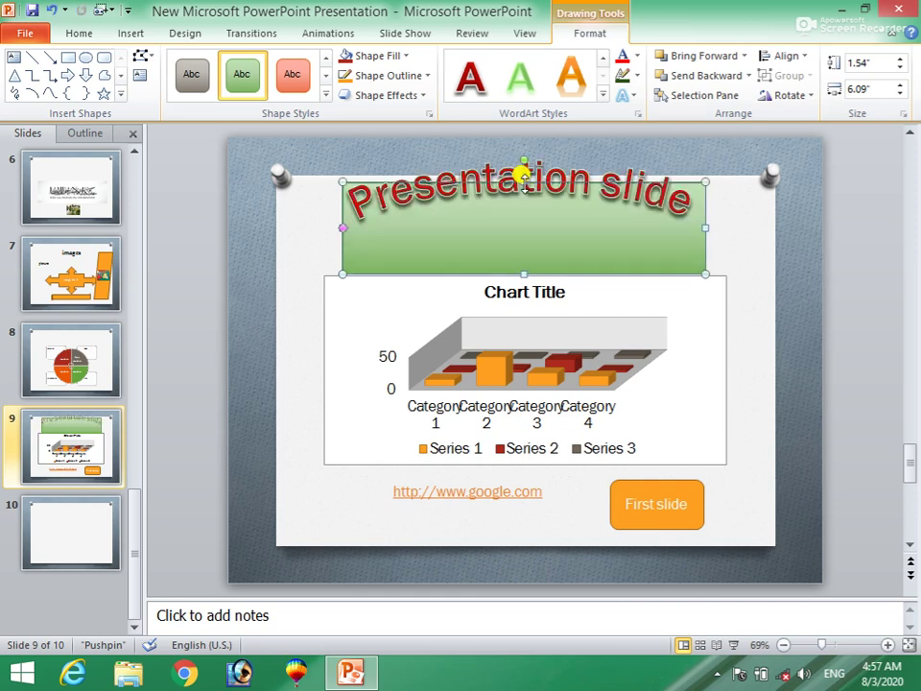
drag(523, 182, 526, 211)
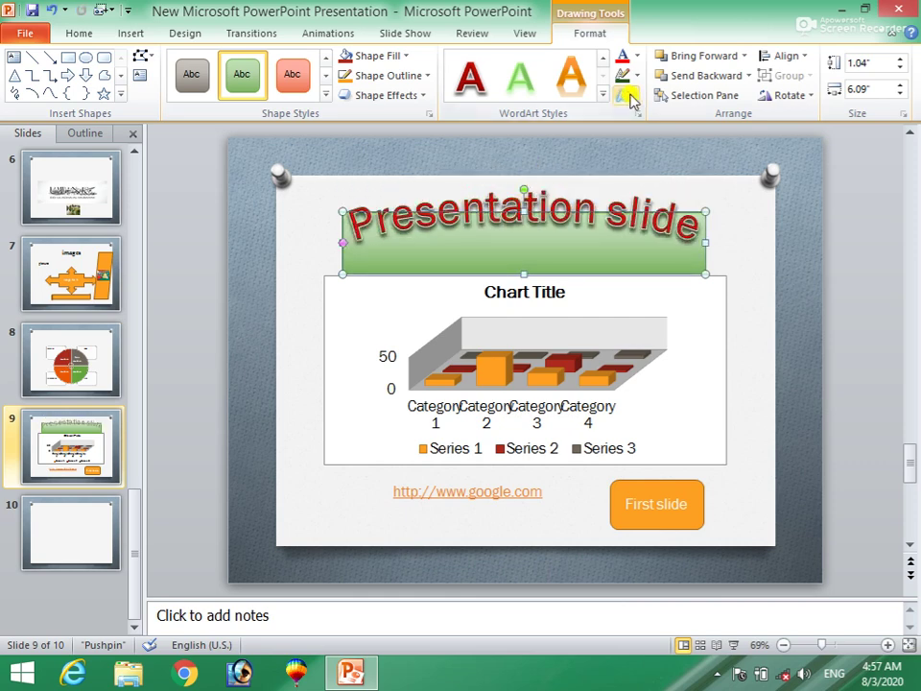
Step: Try 3-D rotation presets on the title, then undo the rotation to keep it flat
click(628, 96)
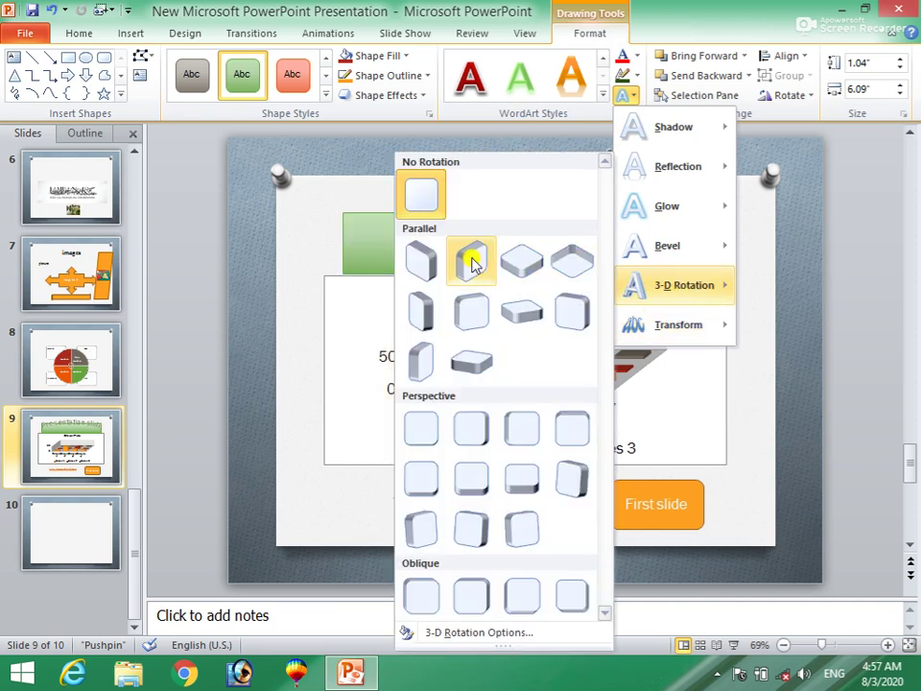
click(471, 316)
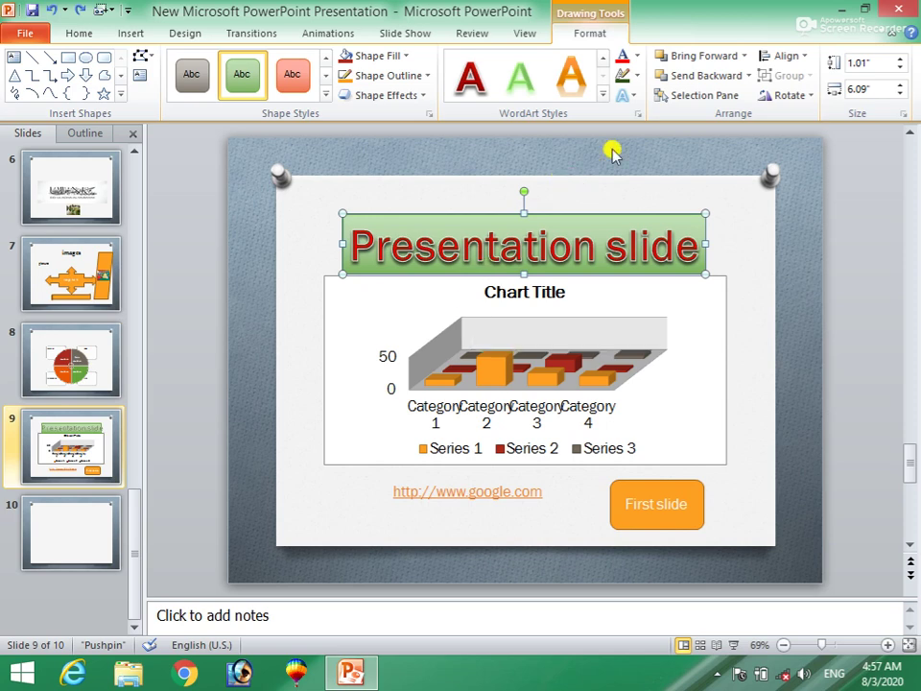
click(628, 97)
mouse_move(683, 284)
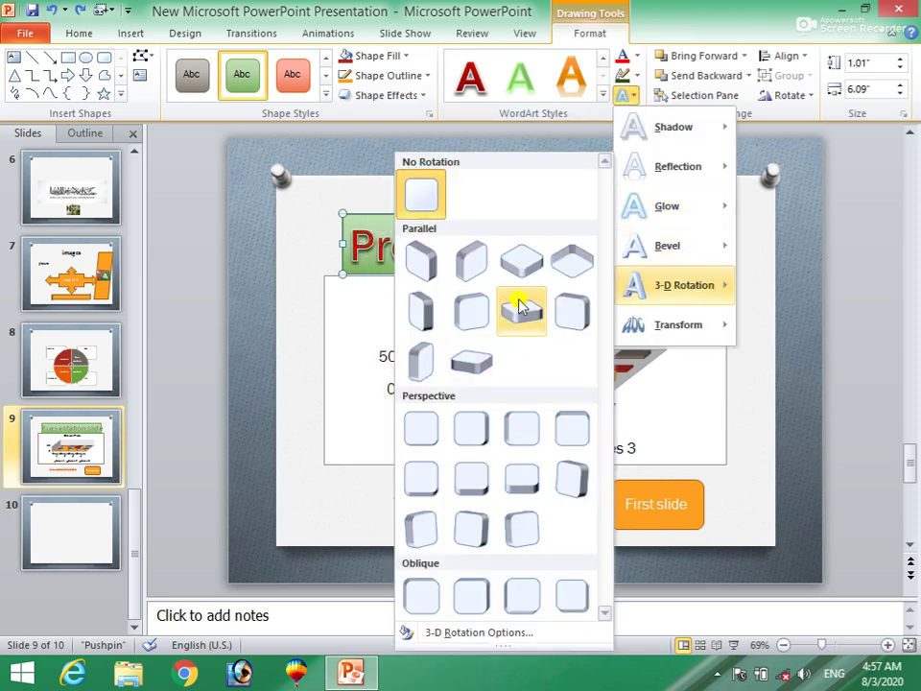
click(470, 314)
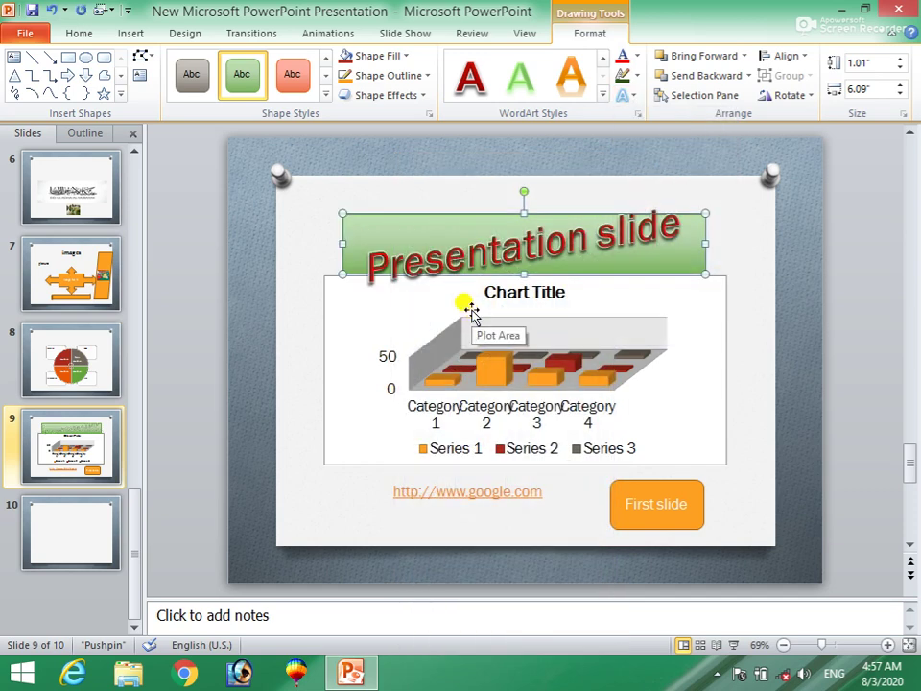
key(ctrl+z)
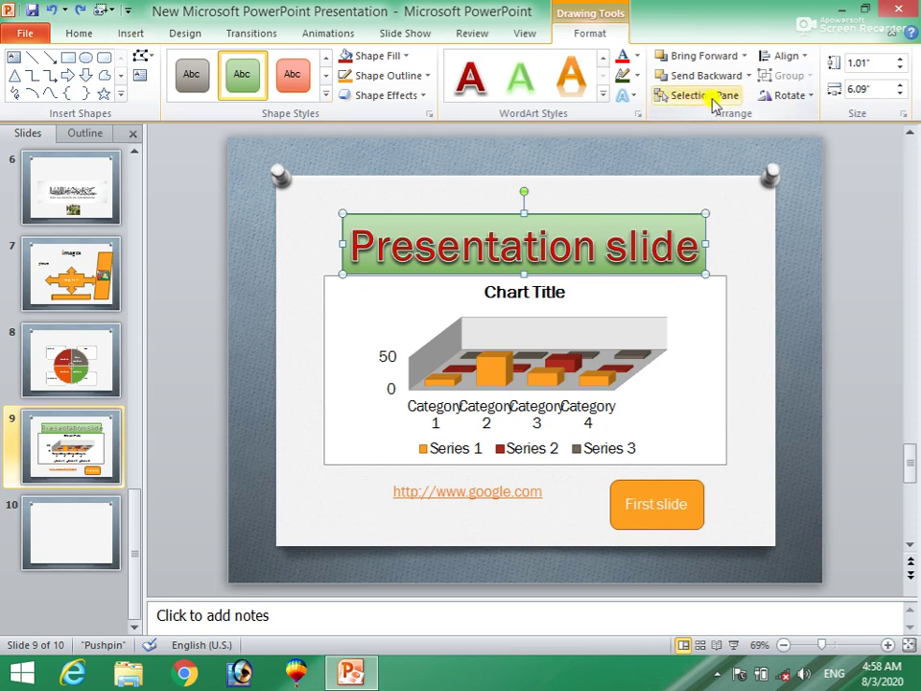
Step: Tick Slide number in Header & Footer but close without applying it
click(126, 38)
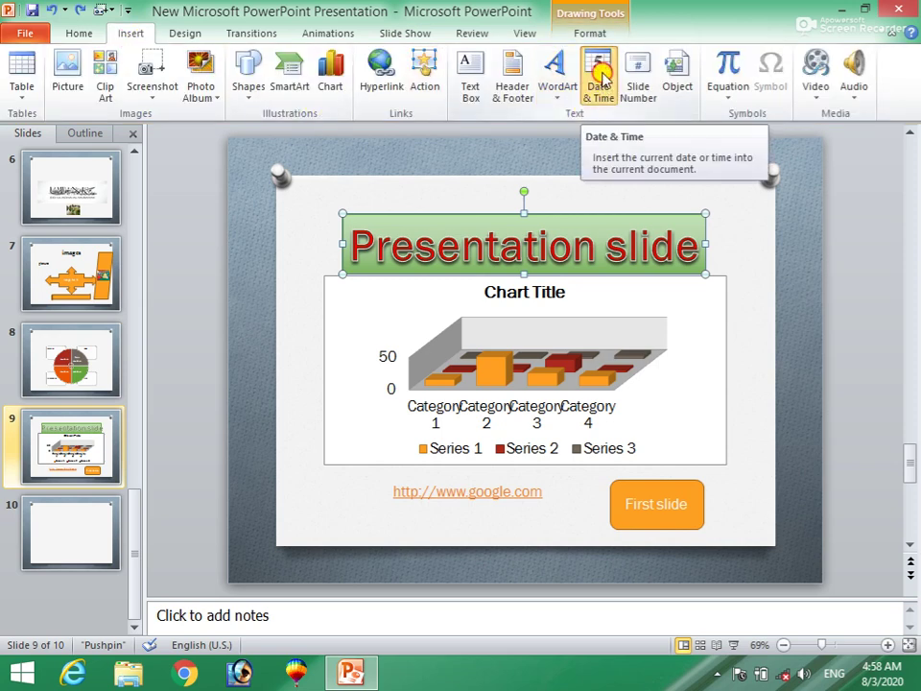
click(600, 77)
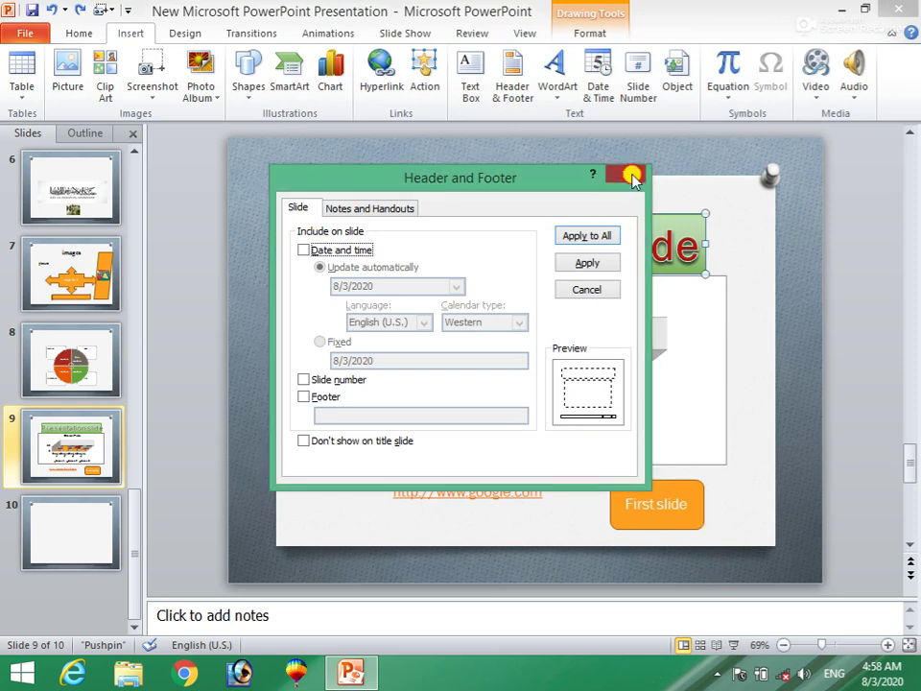
click(623, 175)
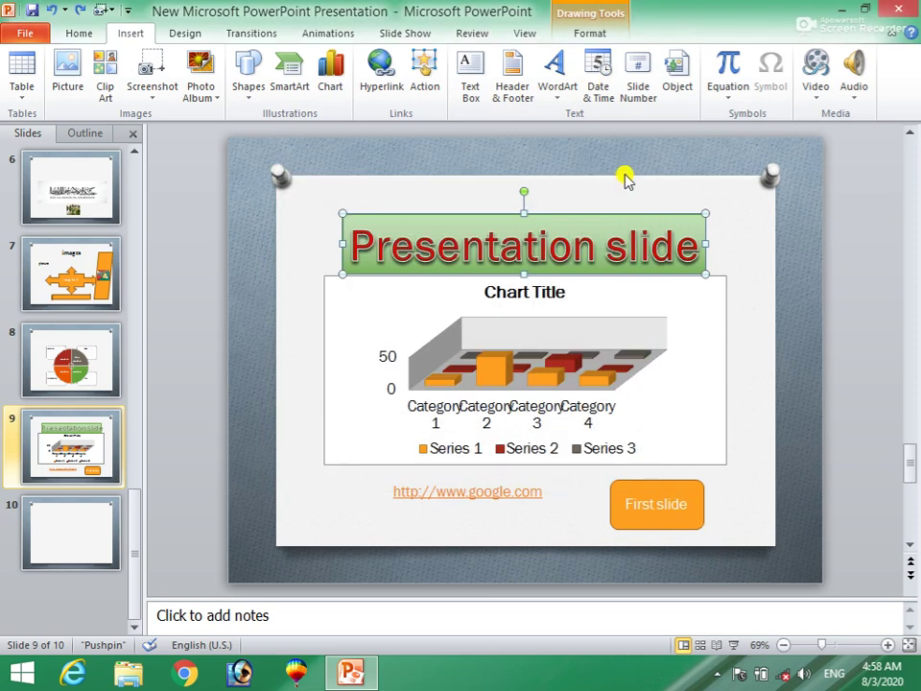
click(635, 96)
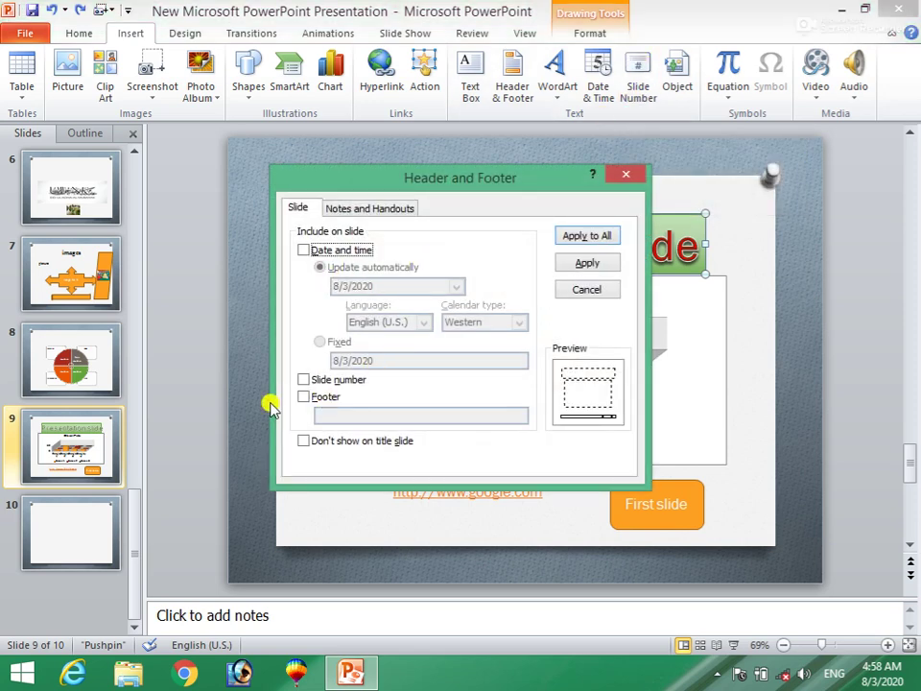
click(305, 382)
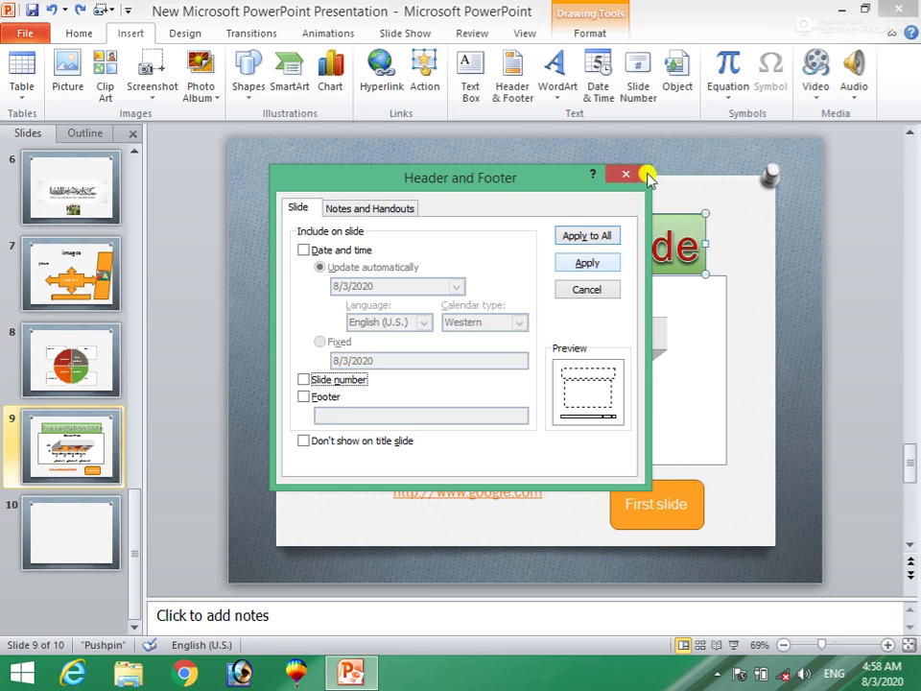
click(626, 175)
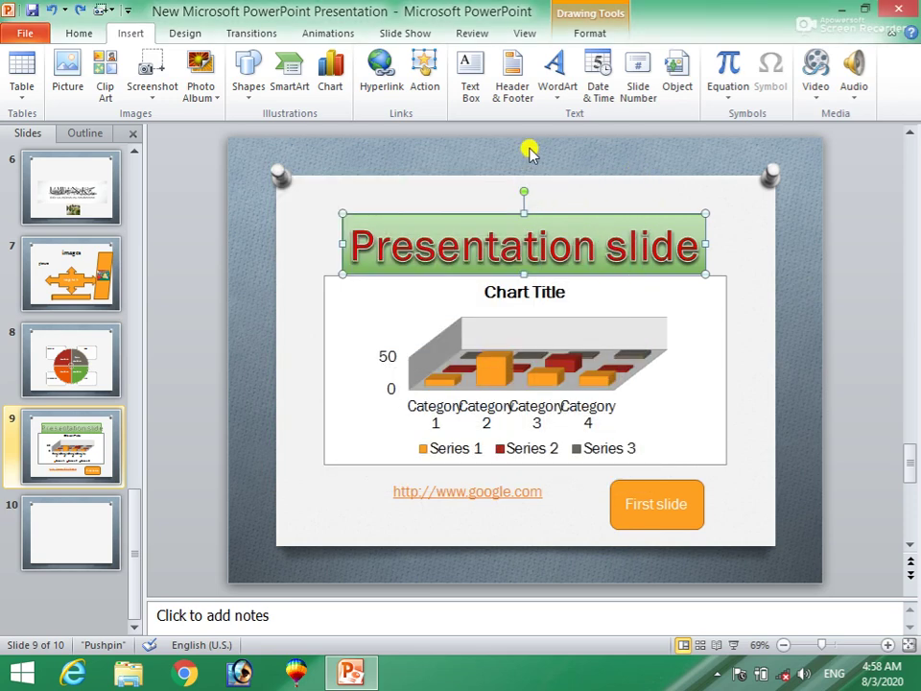
Step: Cancel an Insert Object attempt and go to blank slide 10
click(664, 61)
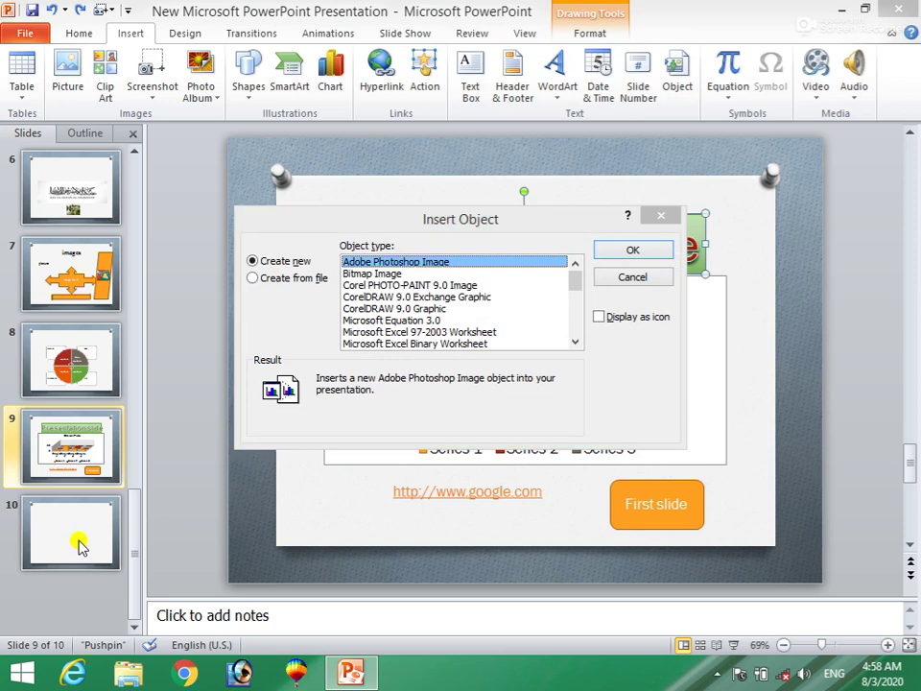
click(660, 216)
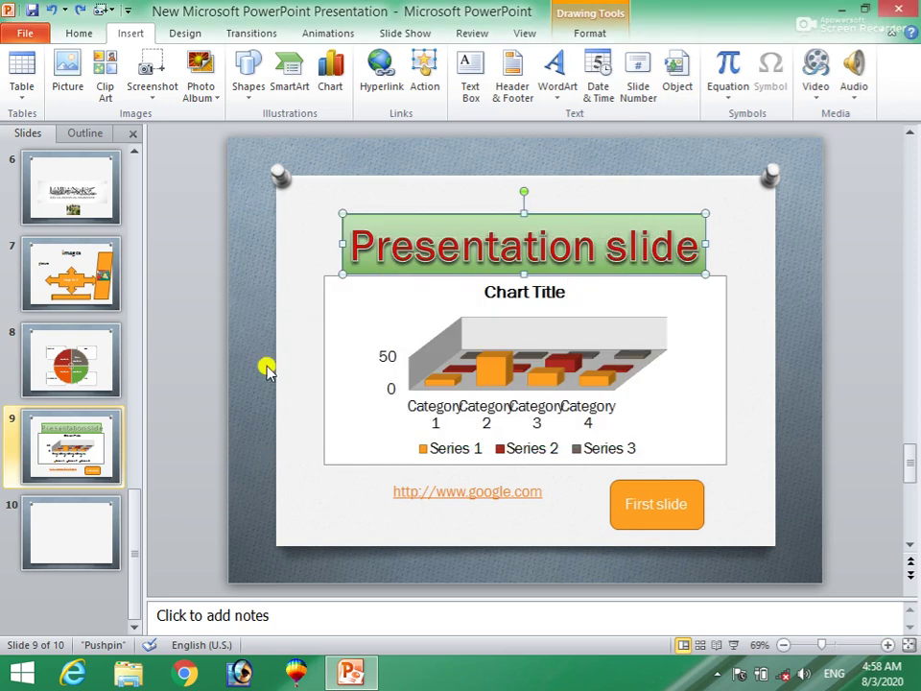
click(48, 549)
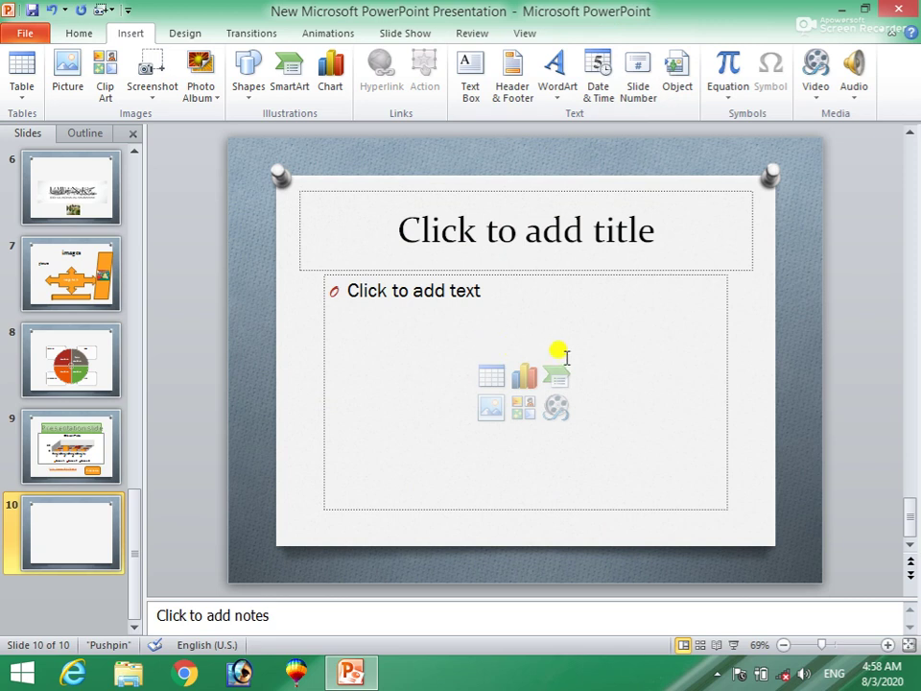
Step: Delete the content and title placeholders from slide 10
click(662, 296)
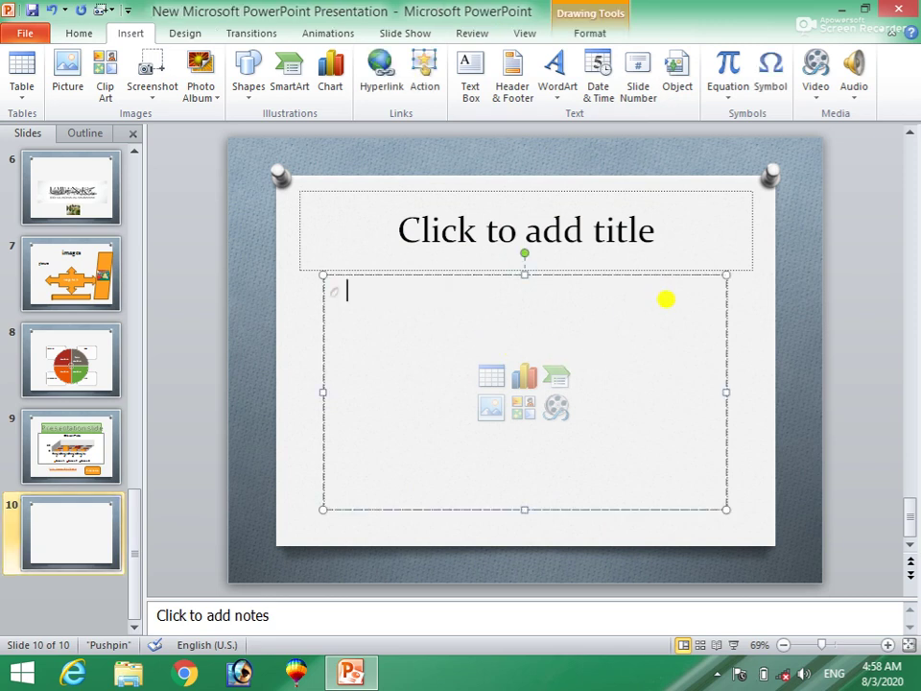
click(324, 285)
key(Delete)
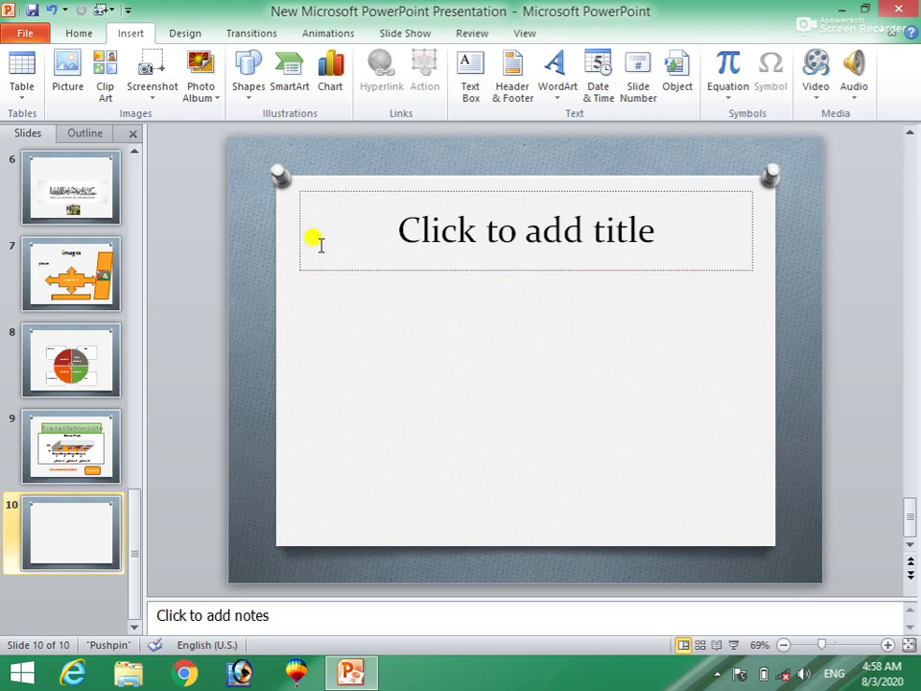
click(319, 243)
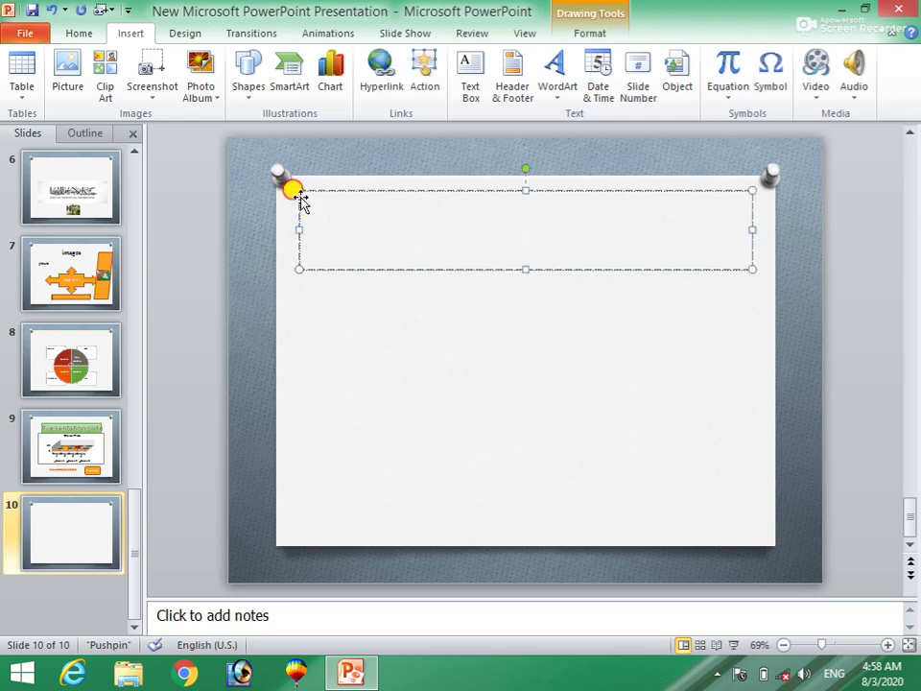
click(301, 199)
key(Delete)
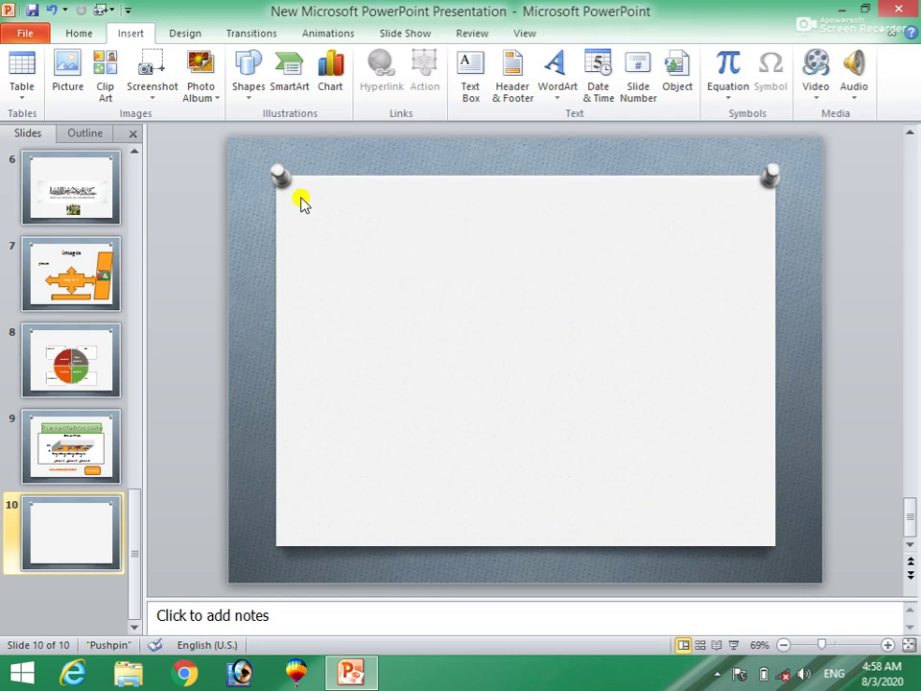
Step: Set Insert Object to CorelDRAW 9.0 Graphic from file and browse for it
click(683, 77)
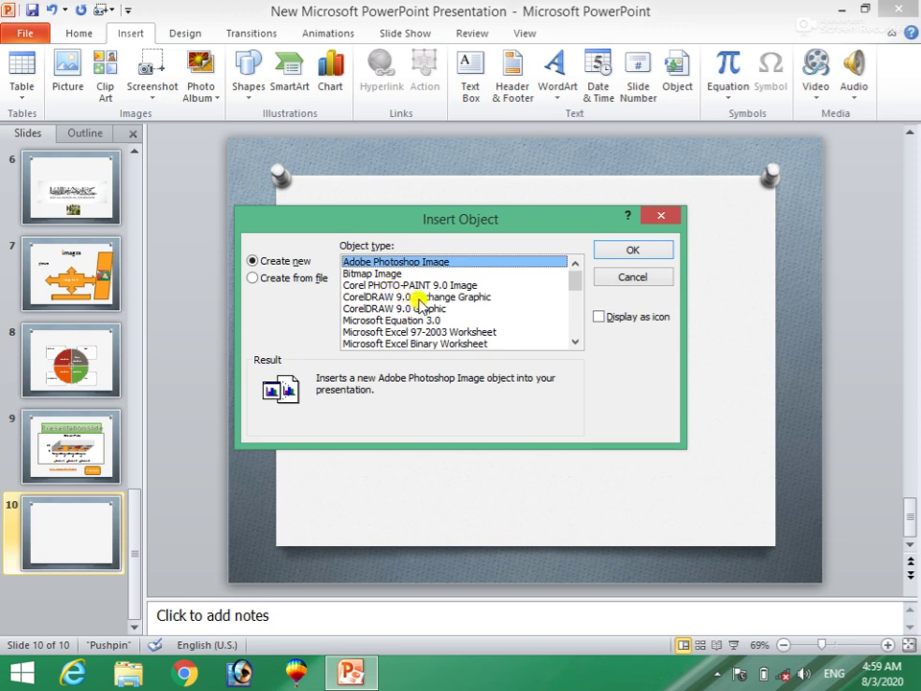
click(401, 309)
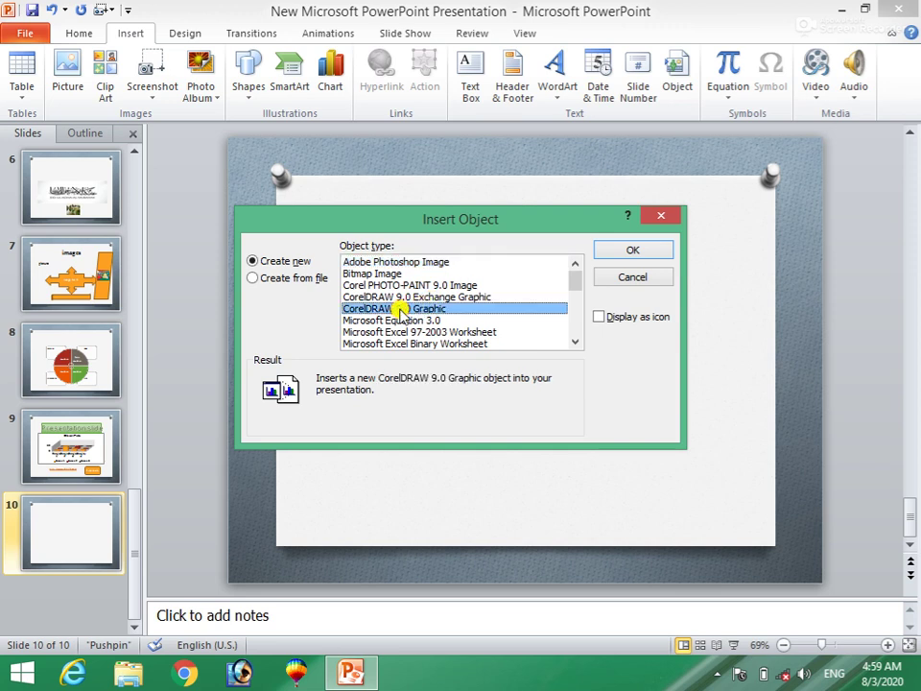
click(263, 282)
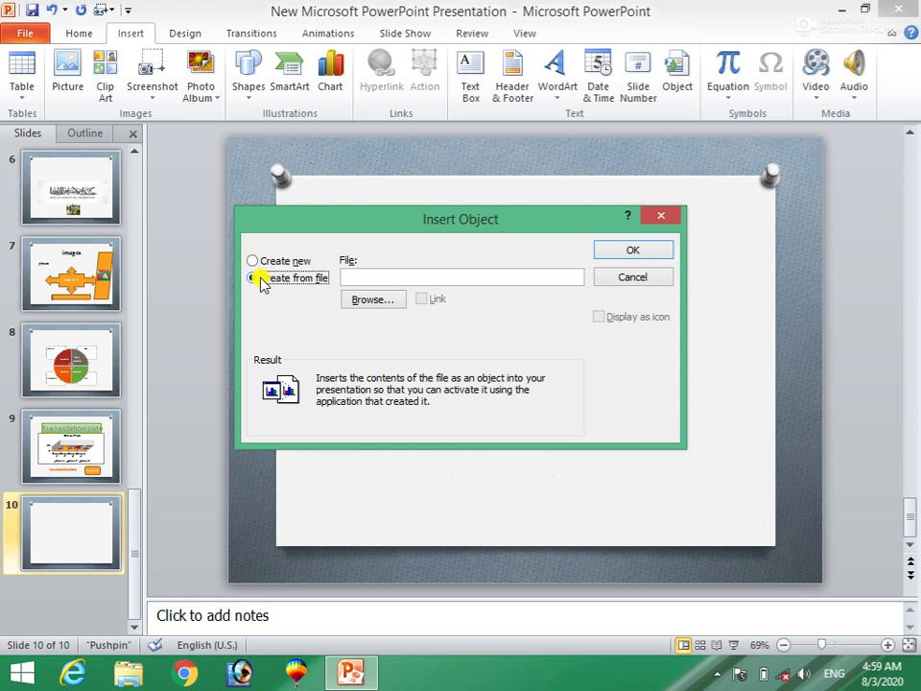
click(382, 302)
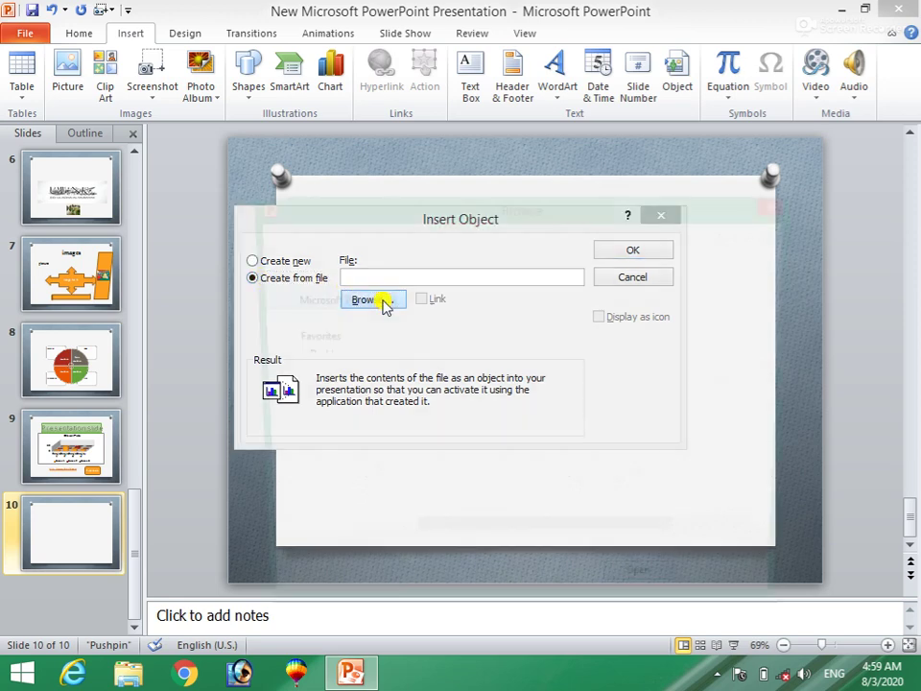
Step: Choose Graphic1.CDR from the Desktop, tick Link, and insert it as a linked object
click(324, 357)
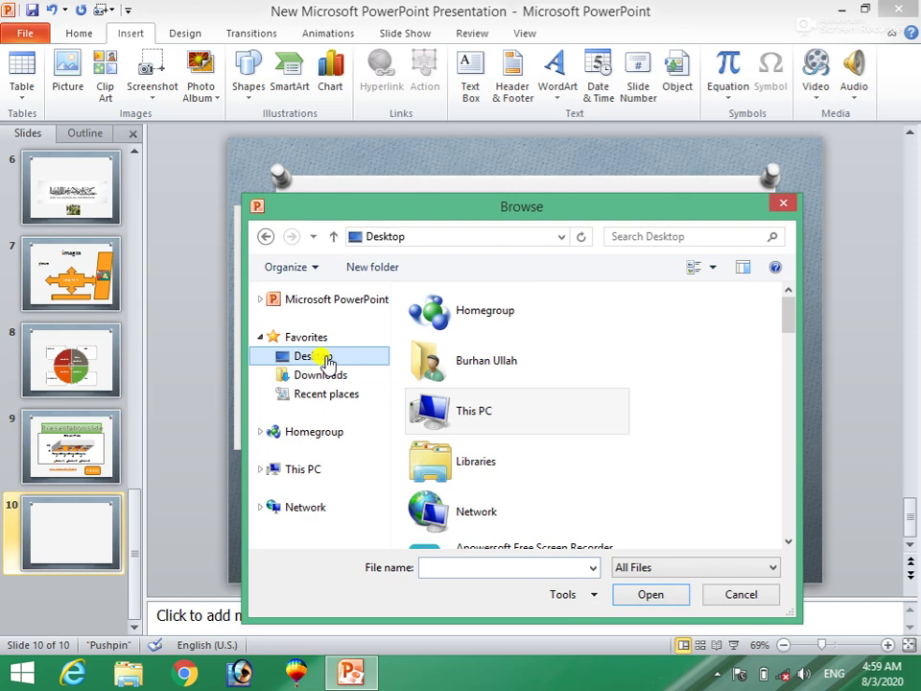
mouse_move(789, 308)
mouse_down()
mouse_move(792, 515)
mouse_move(803, 436)
mouse_up()
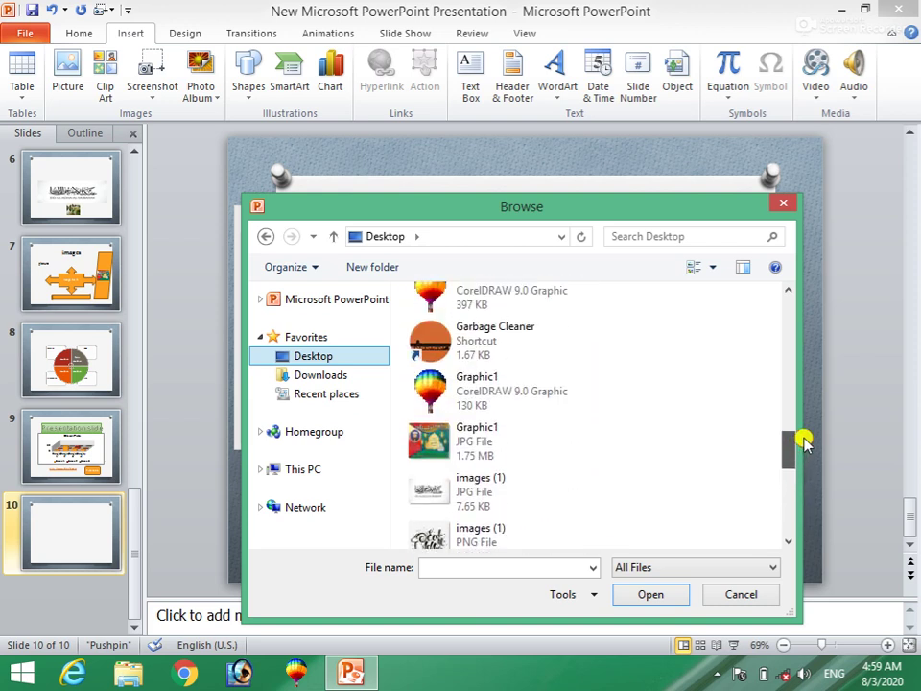
click(559, 394)
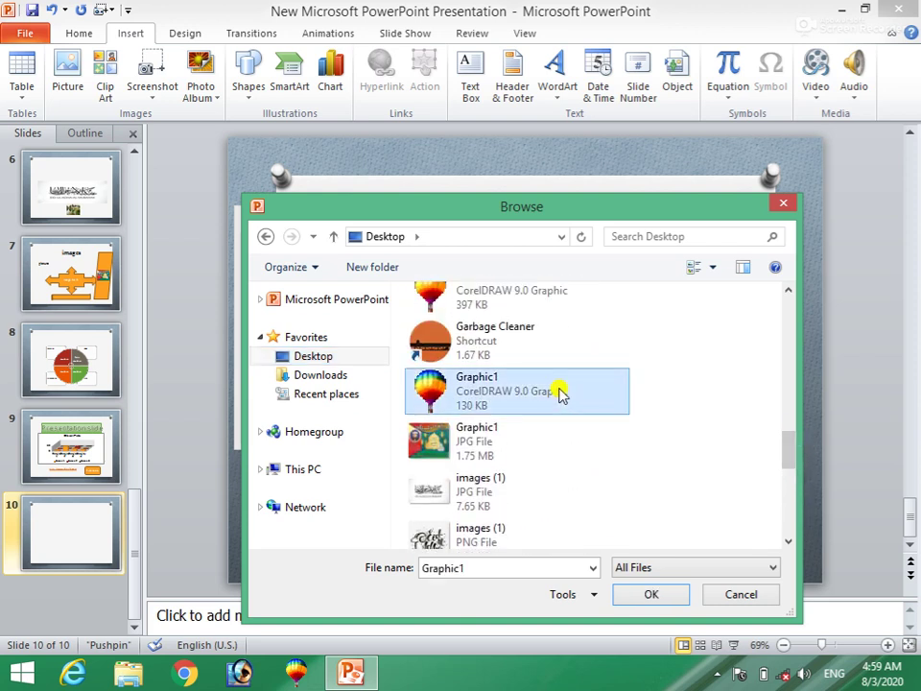
click(660, 595)
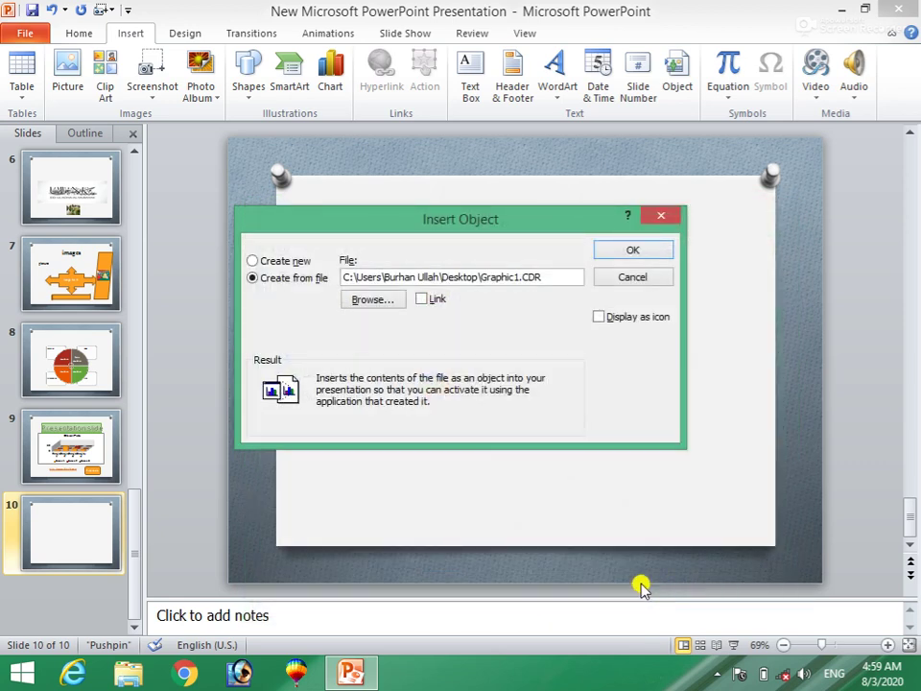
click(421, 298)
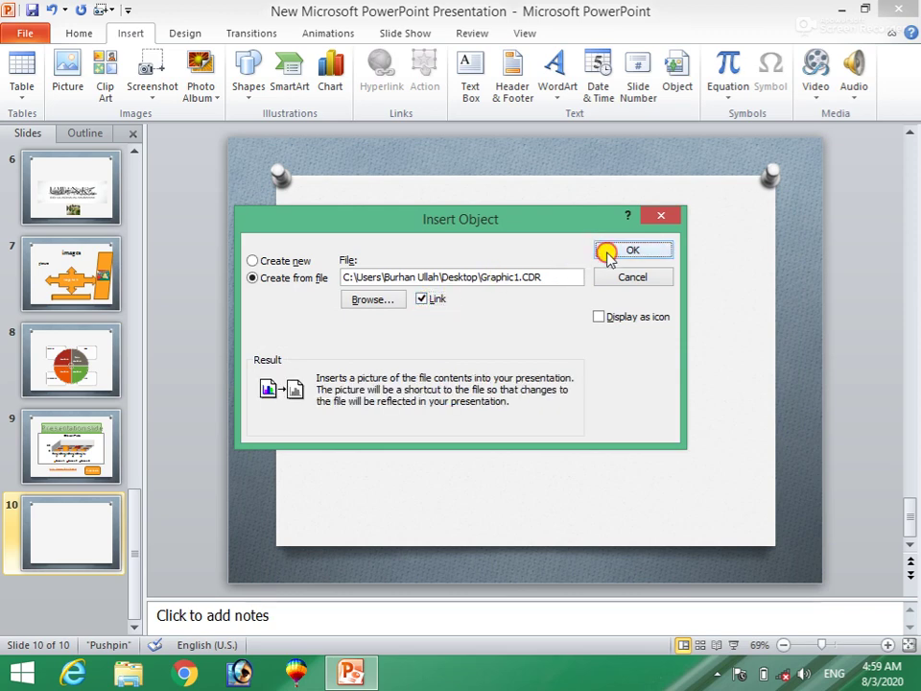
click(606, 249)
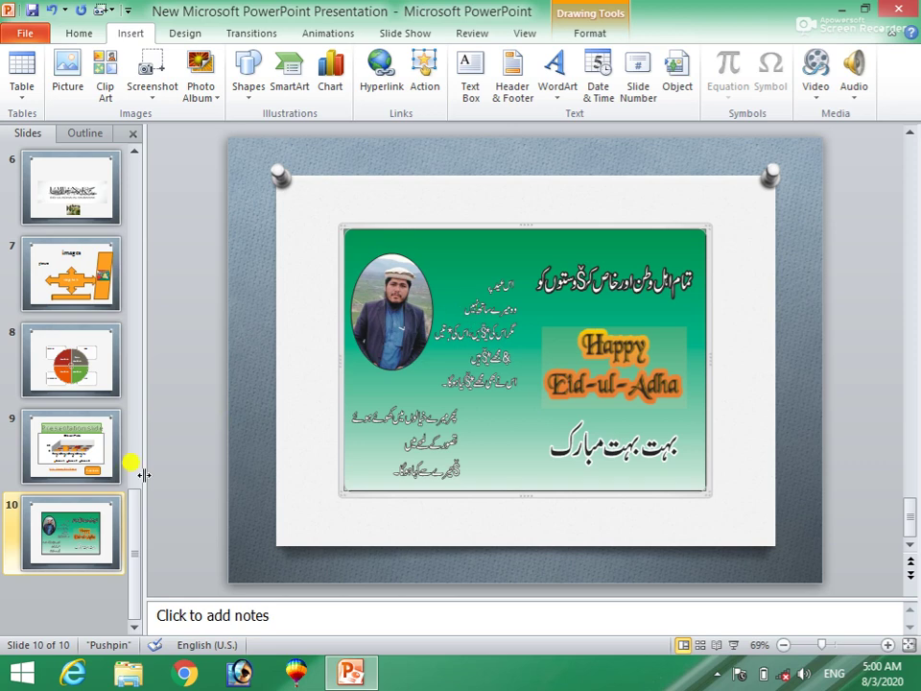
Step: Add slide 11 with Ctrl+M and delete its title and content placeholders
key(ctrl+m)
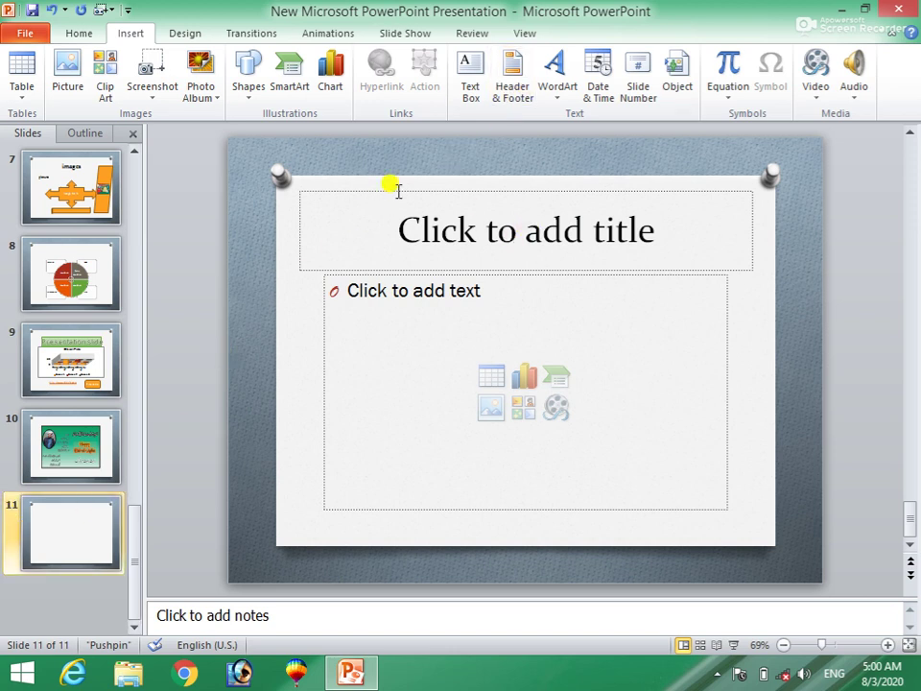
click(336, 196)
click(302, 188)
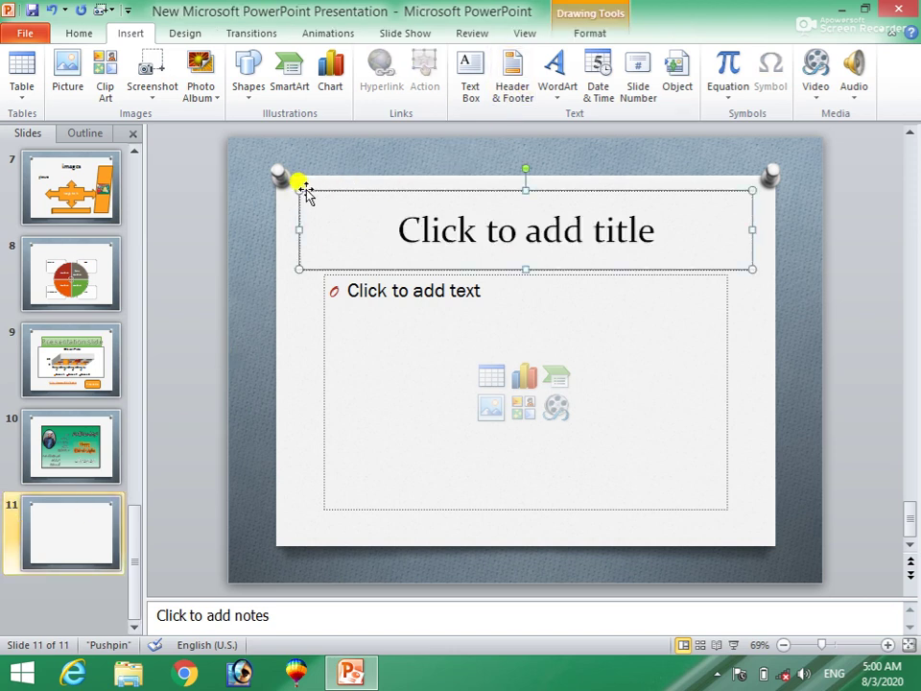
key(Delete)
click(326, 293)
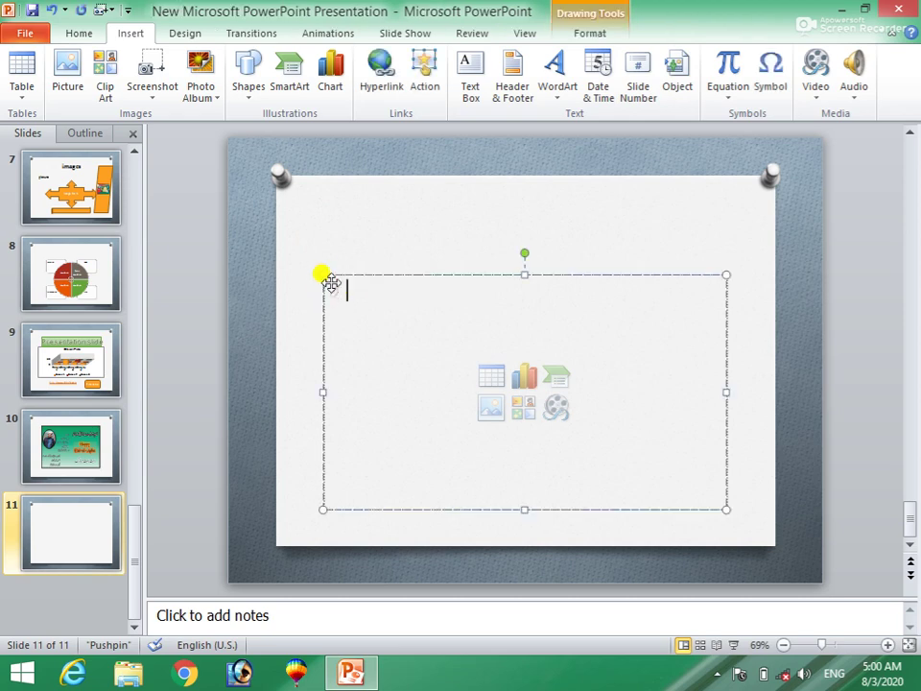
click(325, 273)
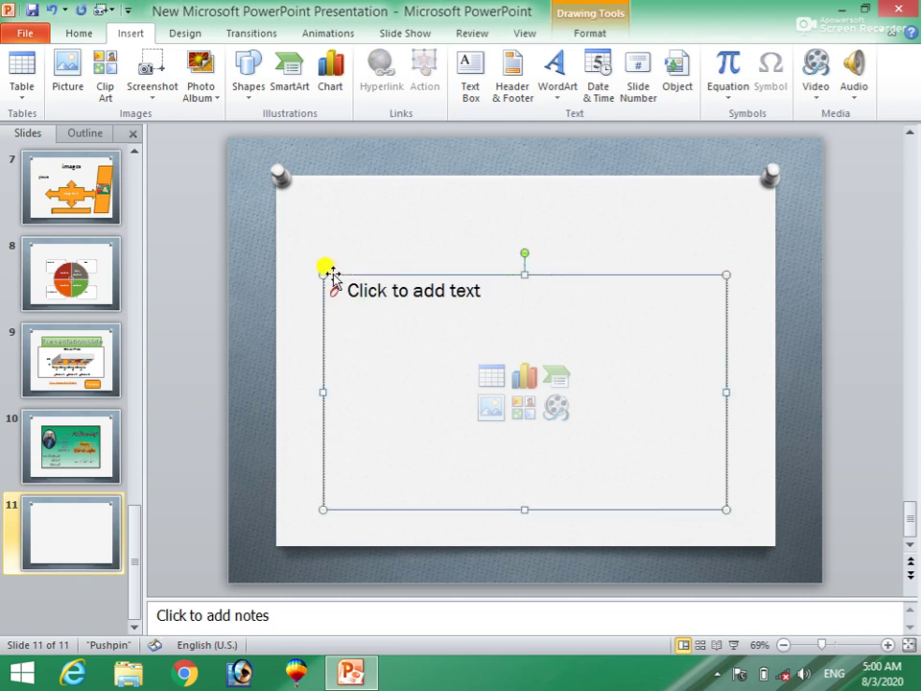
key(Delete)
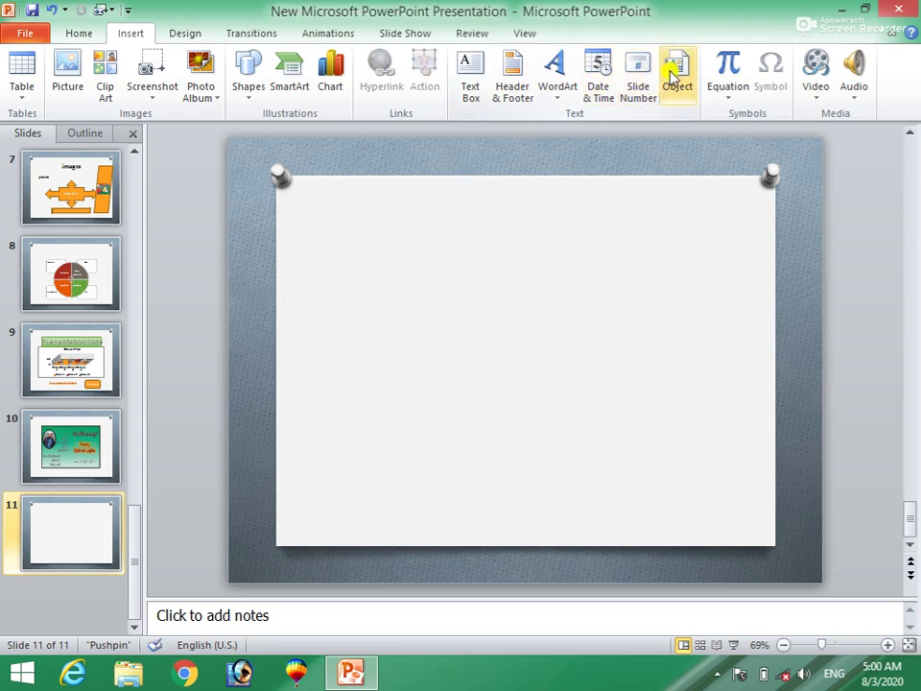
Step: Embed a new blank CorelDRAW 9.0 Graphic object on slide 11
click(674, 82)
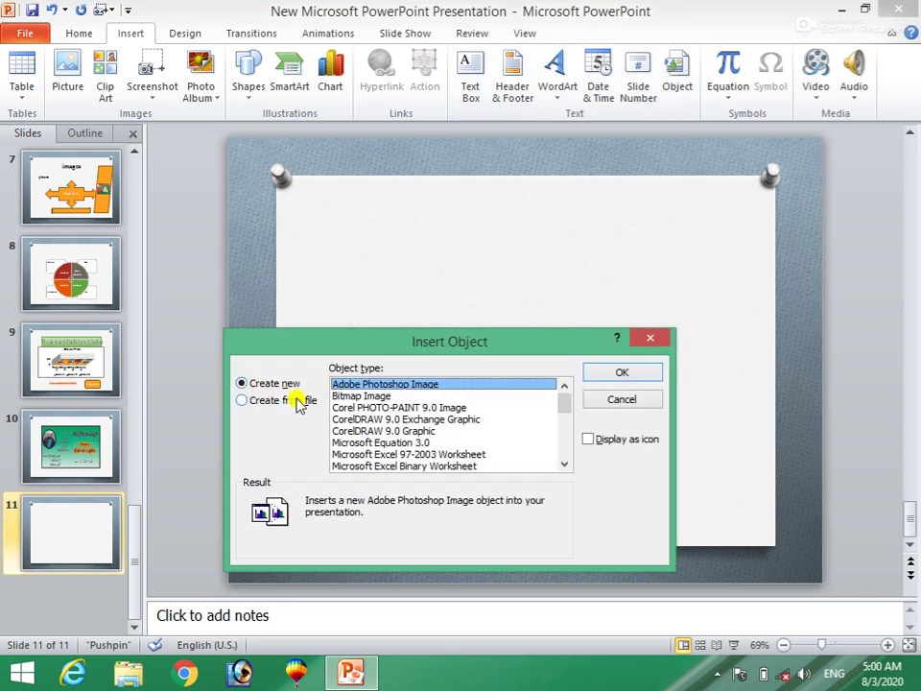
click(365, 432)
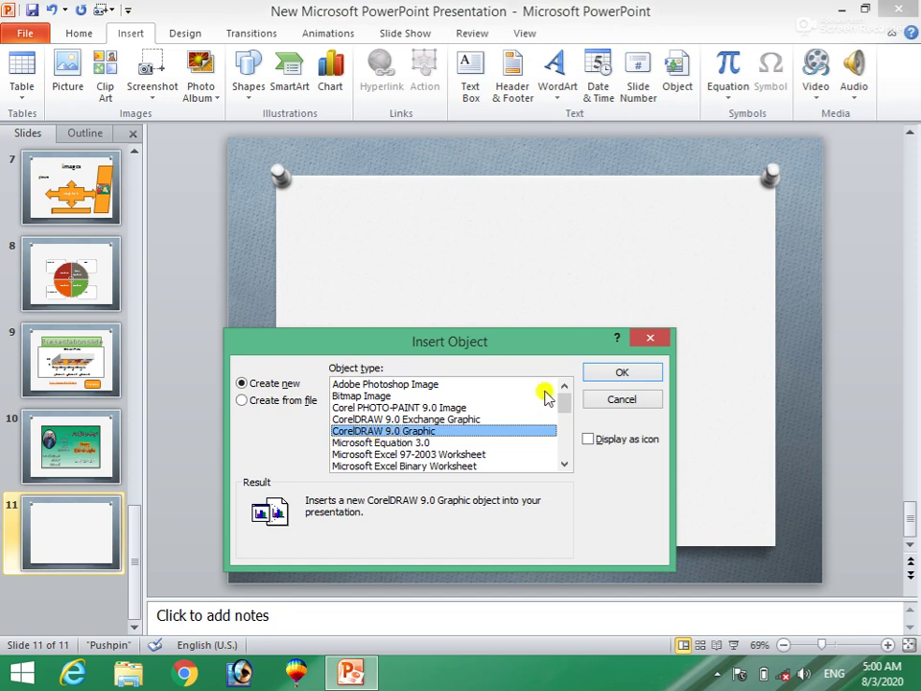
click(621, 372)
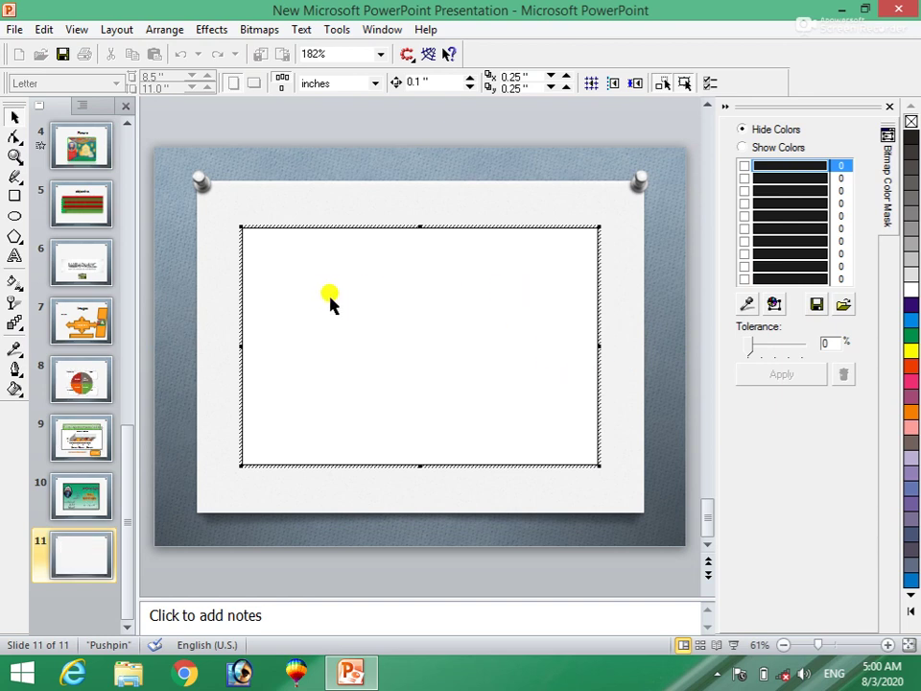
Step: Draw a rectangle across the embedded canvas and fill it dark purple
click(12, 195)
drag(264, 250, 579, 441)
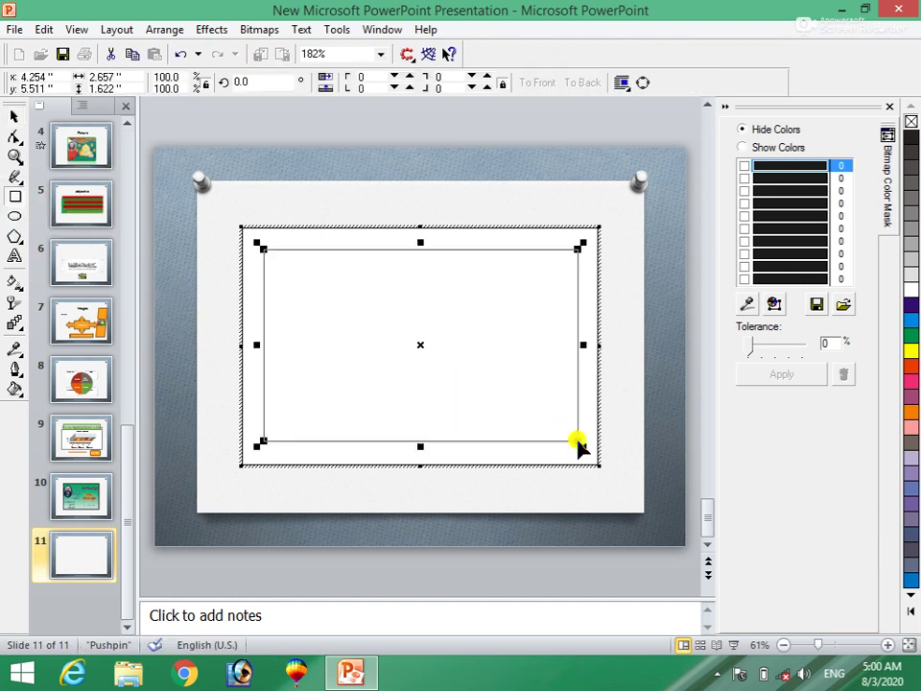
click(905, 306)
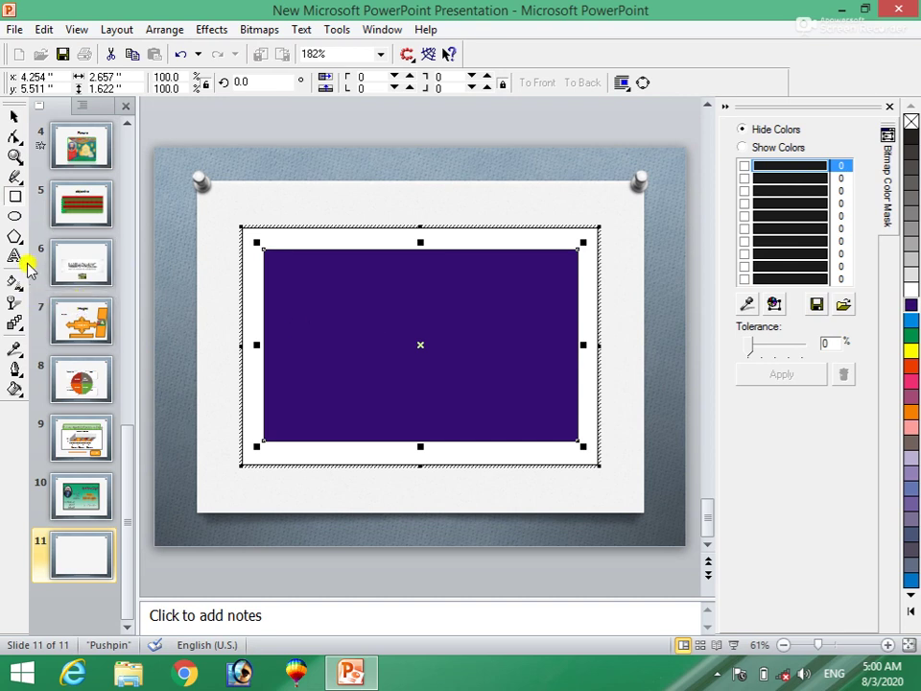
Step: Give the rectangle a diagonal purple-to-green gradient fill with its start shifted toward the top
click(11, 285)
mouse_move(348, 275)
mouse_down()
mouse_move(459, 376)
mouse_move(519, 452)
mouse_up()
click(290, 83)
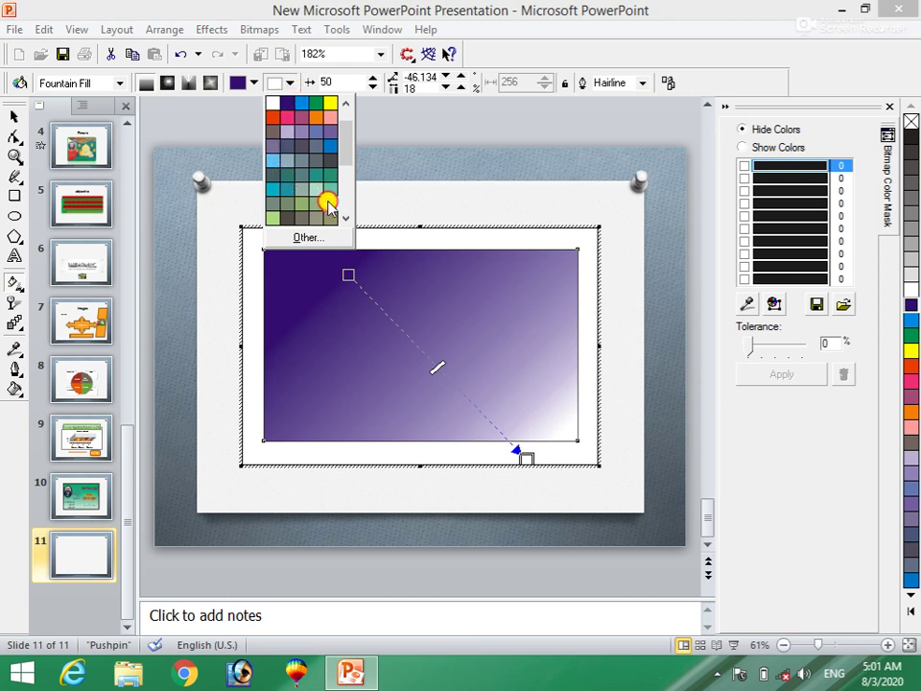
click(329, 202)
drag(348, 275, 369, 245)
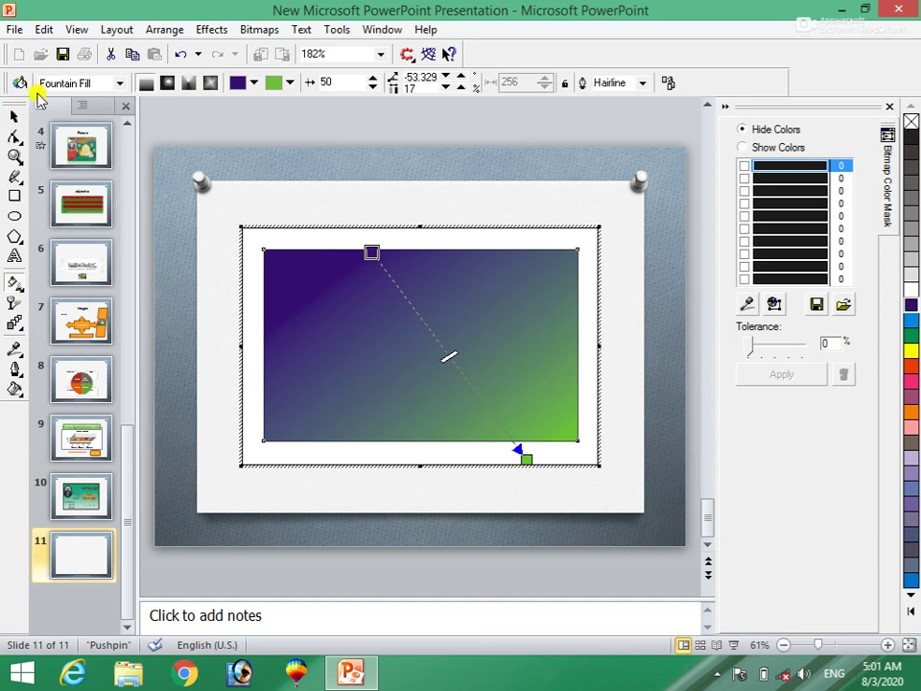
click(17, 116)
Step: Start a smaller copy of the rectangle by dragging its corner with the Pick tool
click(15, 196)
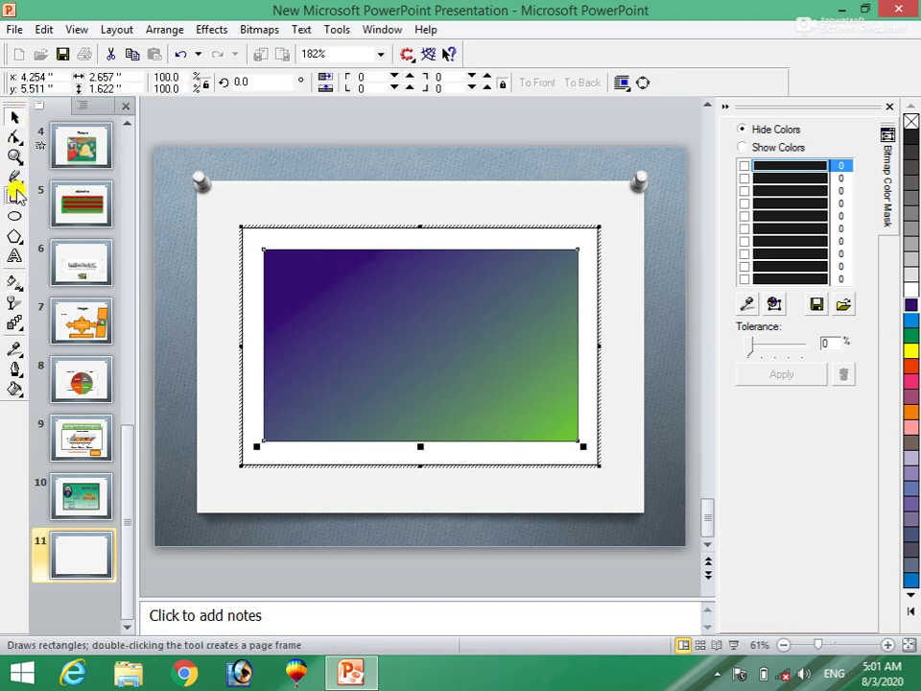
click(12, 115)
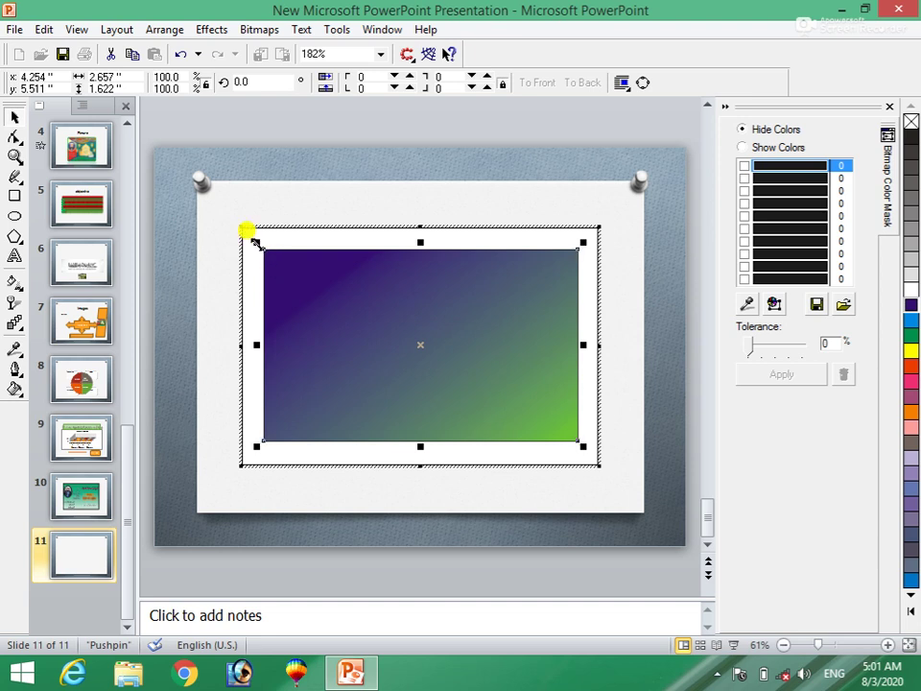
drag(255, 242, 268, 257)
Step: Fill the inner copy white, then nest a smaller green-filled rectangle inside it
click(774, 304)
click(910, 290)
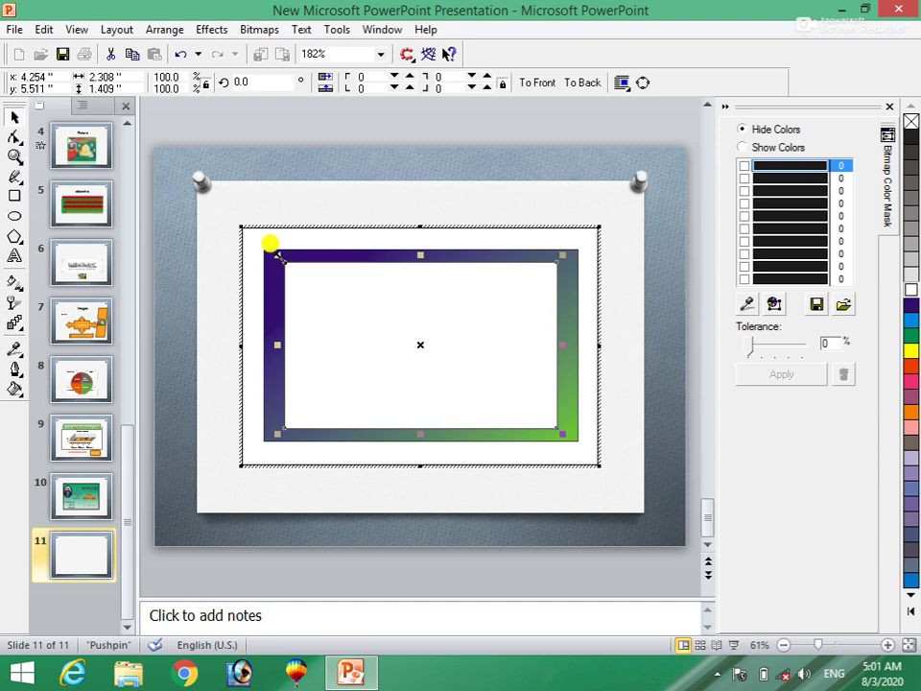
drag(279, 258, 285, 257)
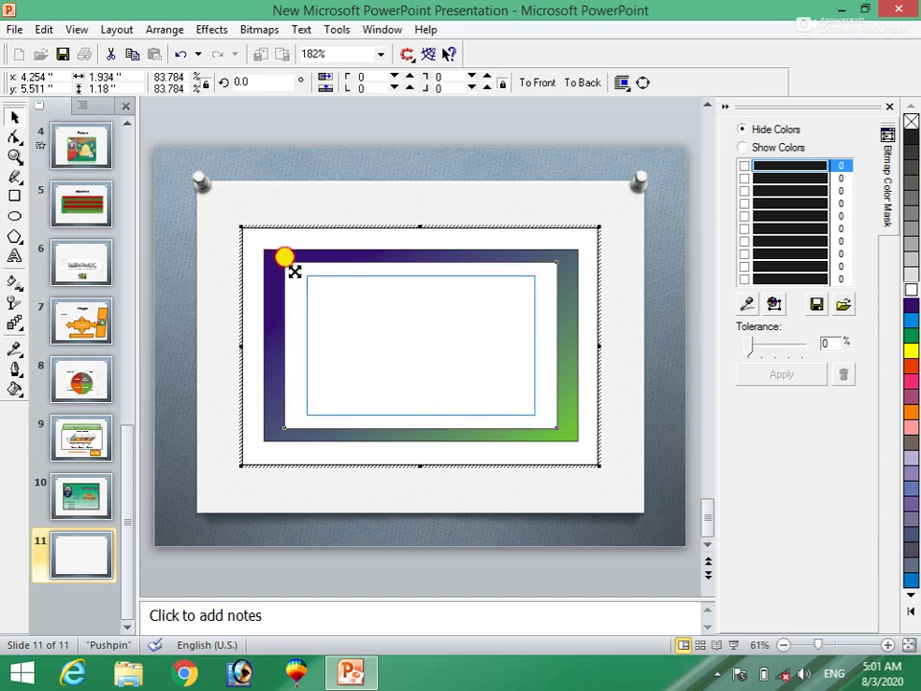
drag(294, 272, 295, 270)
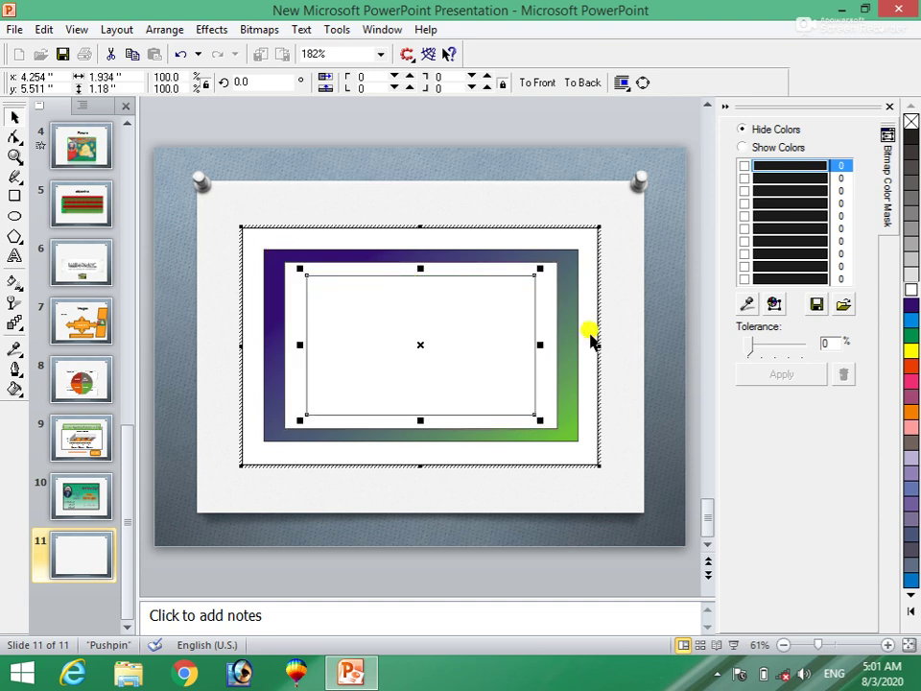
click(912, 339)
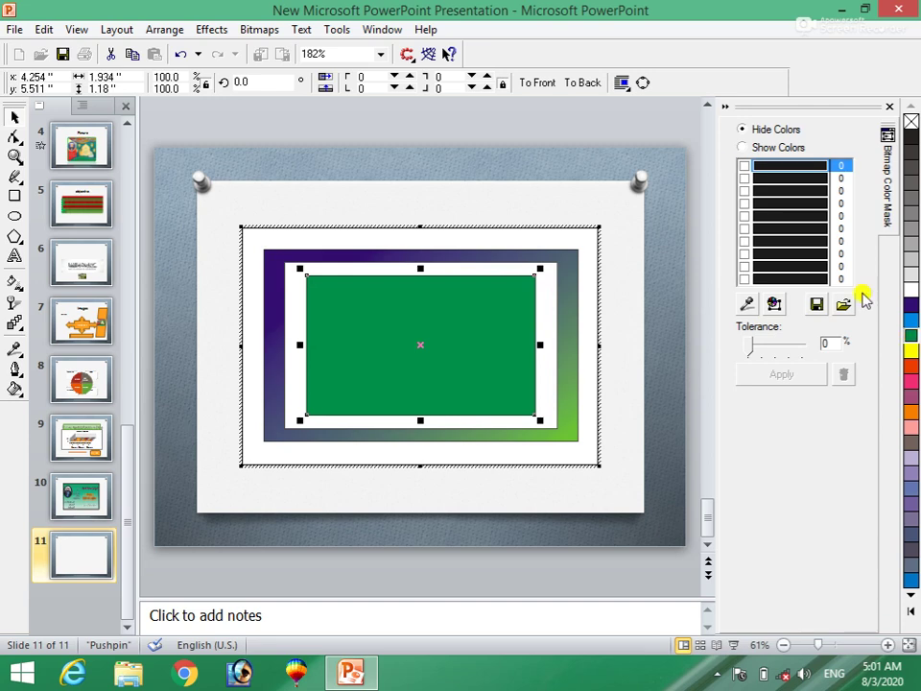
click(676, 124)
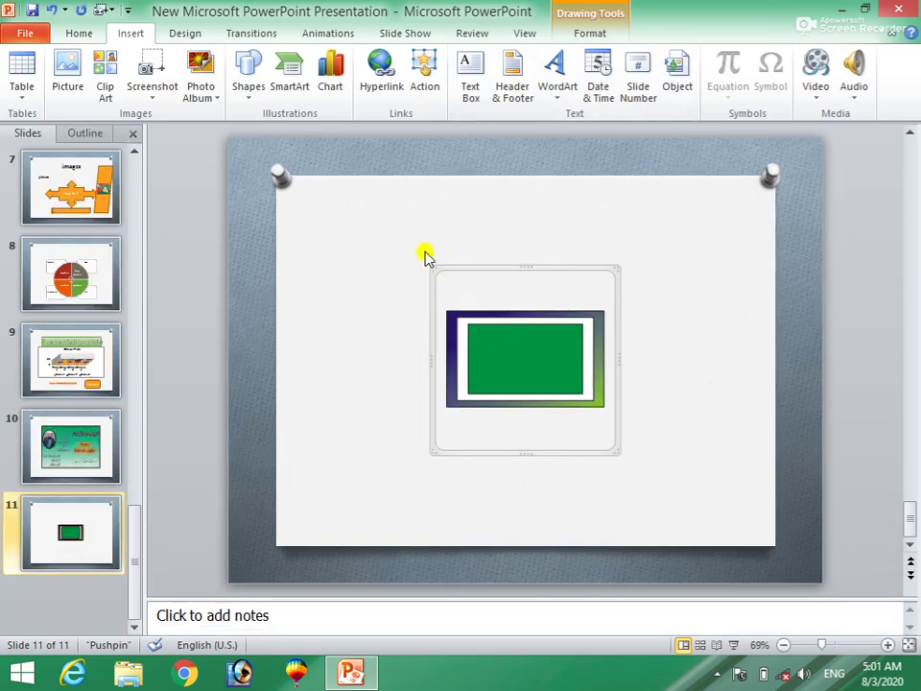
Step: Drag the graphic's top-left and bottom-right corners outward until it spans most of slide 11
drag(432, 265, 352, 224)
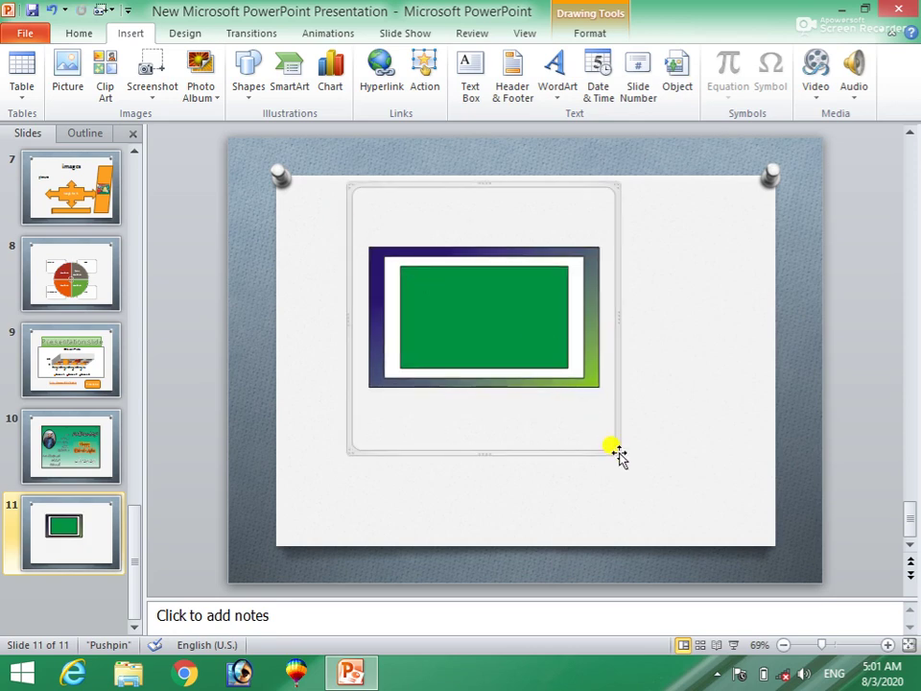
drag(619, 463, 669, 497)
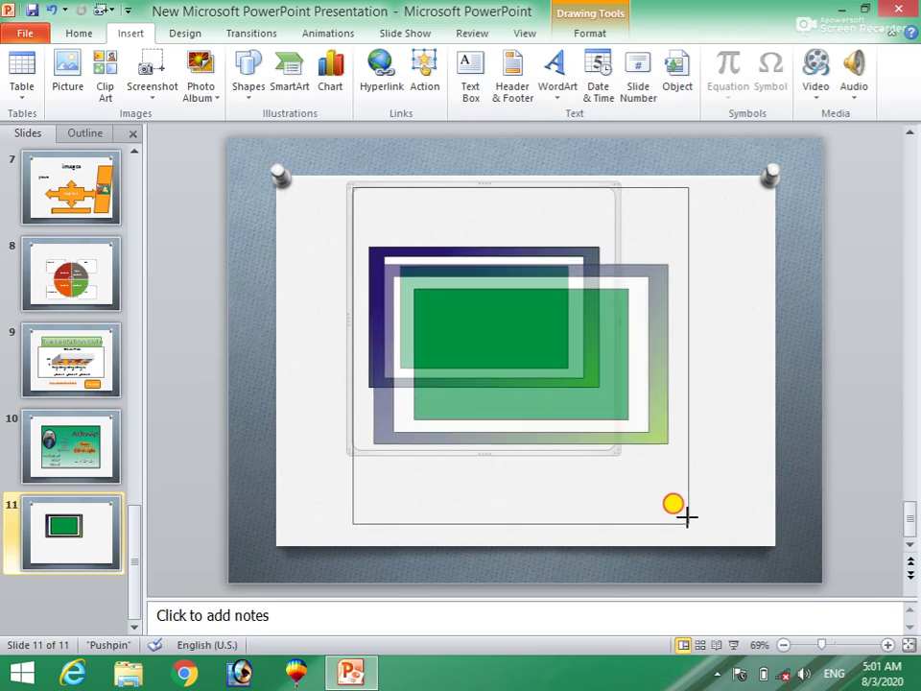
drag(669, 497, 694, 526)
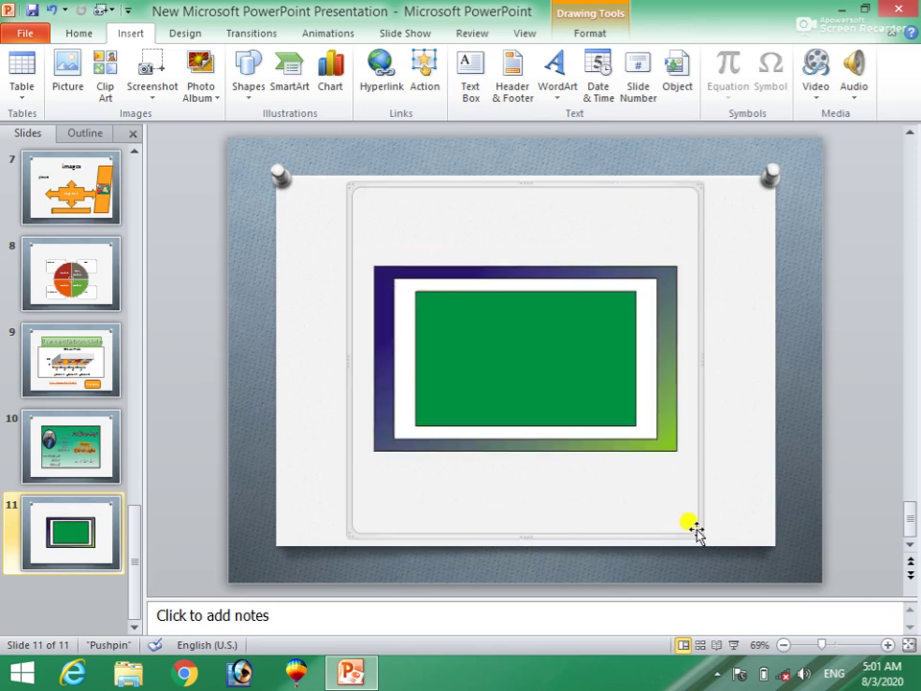
click(747, 307)
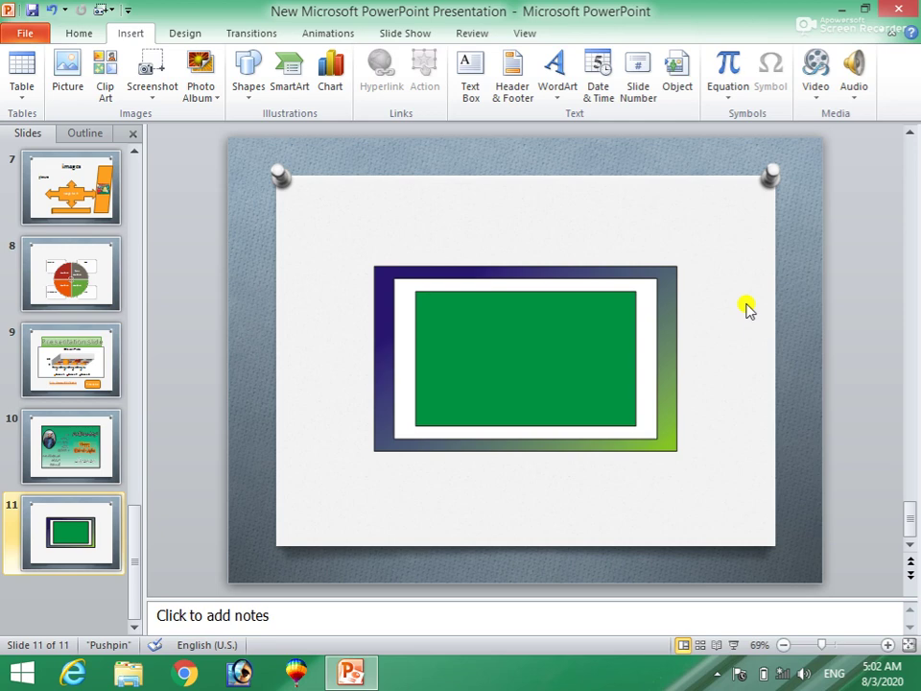
click(528, 349)
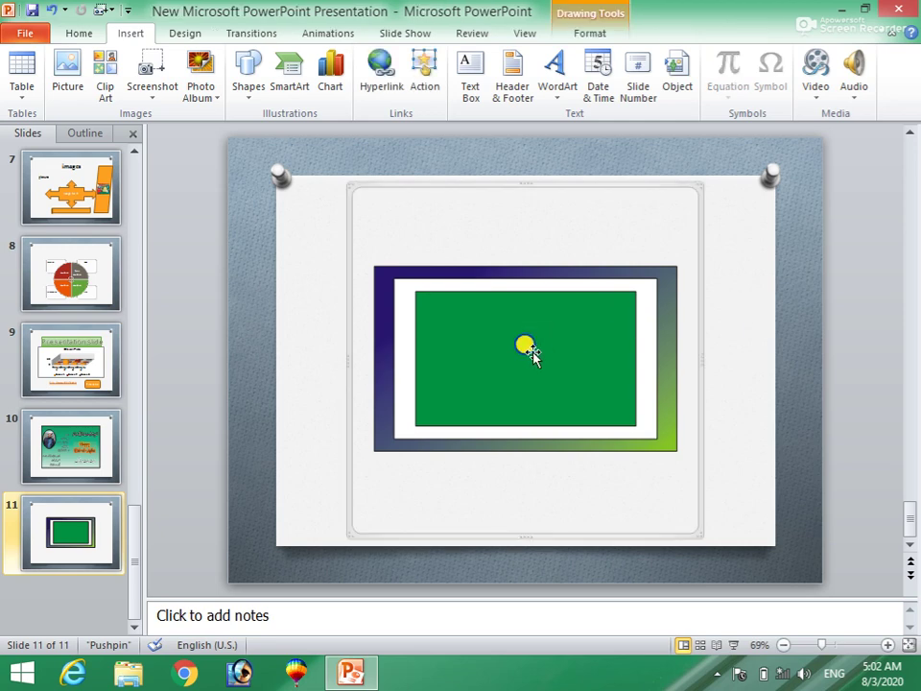
right_click(530, 353)
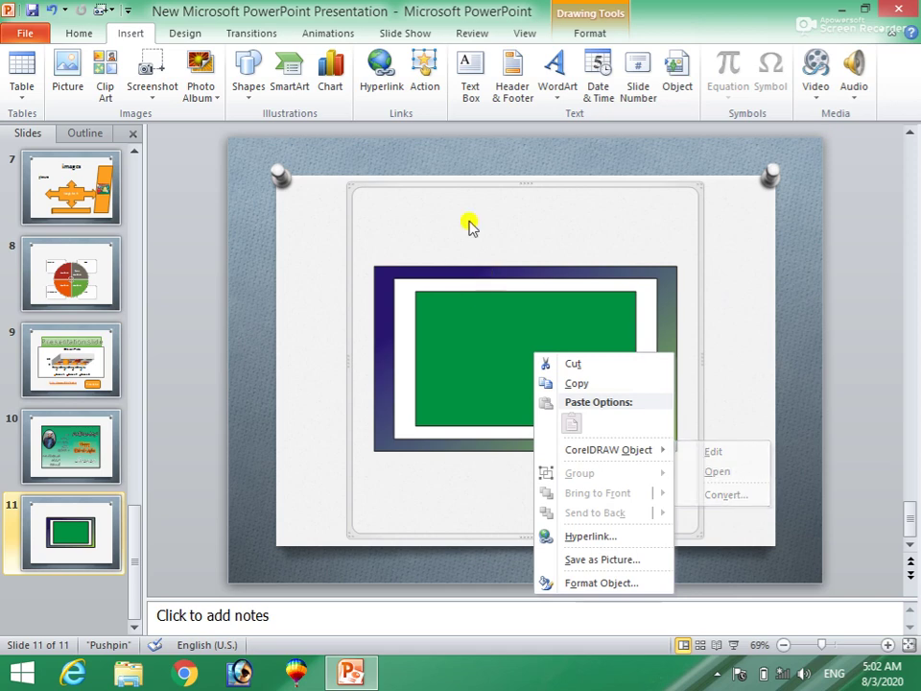
click(470, 74)
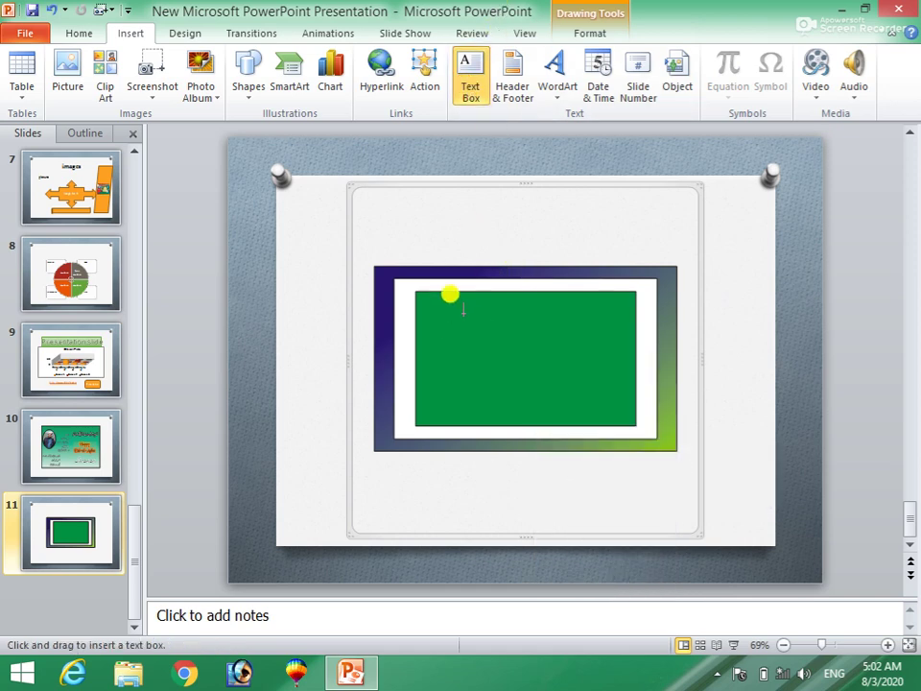
key(Escape)
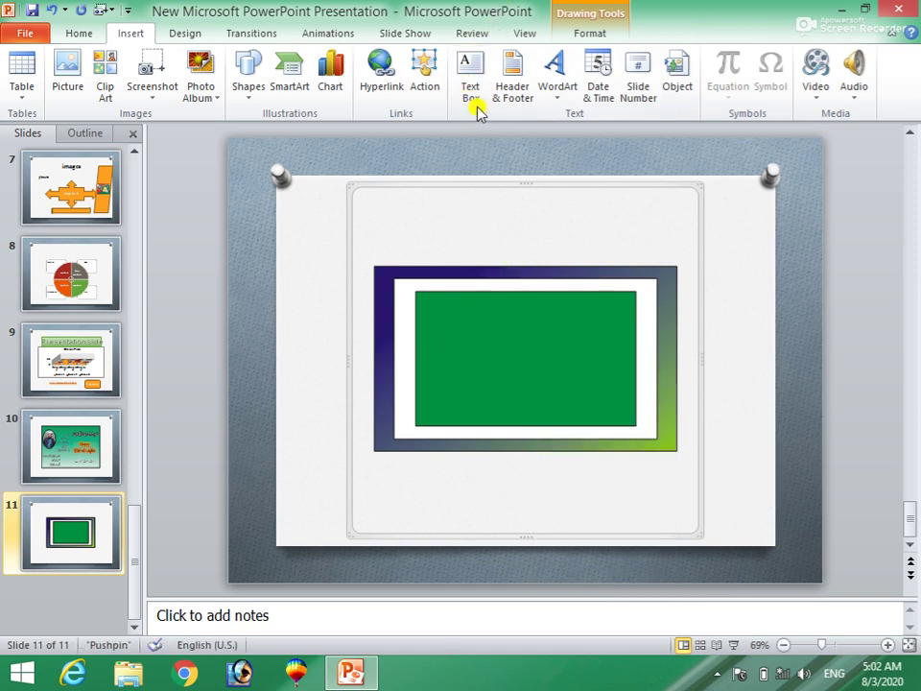
click(470, 77)
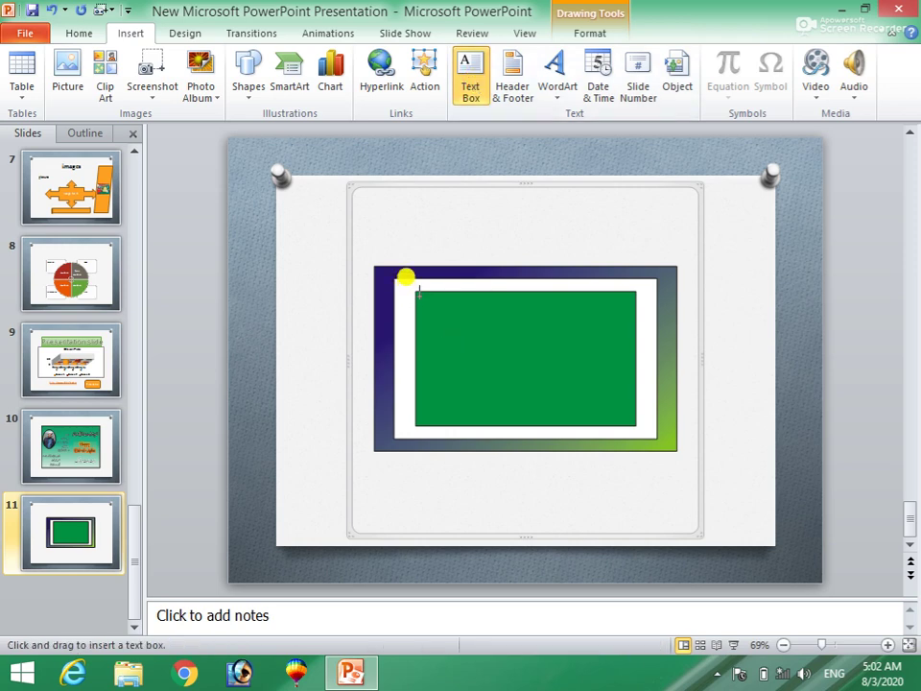
mouse_move(416, 291)
mouse_down()
mouse_move(578, 429)
mouse_move(632, 428)
mouse_up()
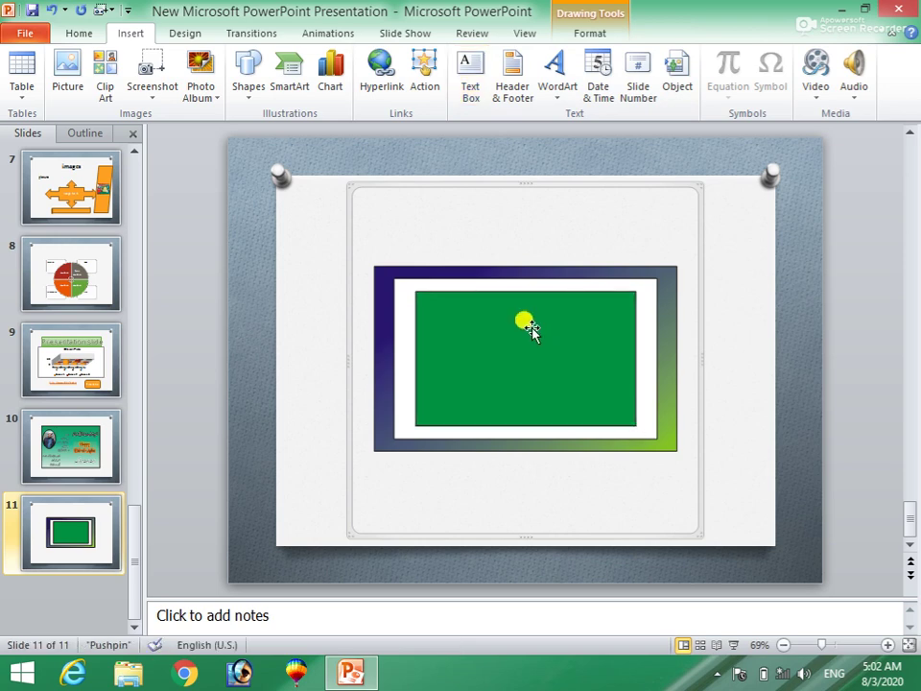
click(722, 277)
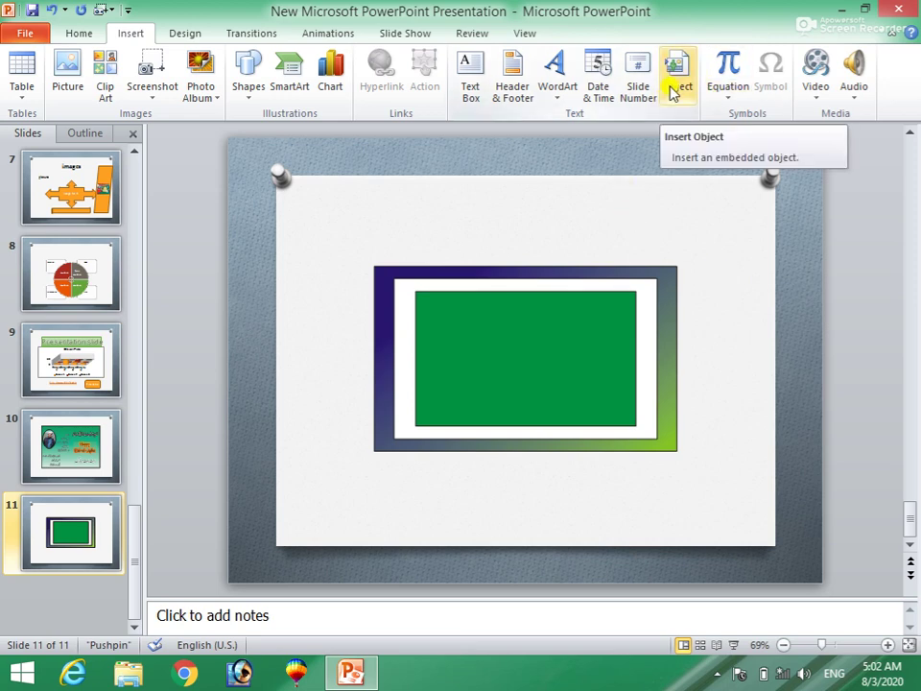
Step: Insert the Binomial Theorem equation, then move and enlarge it onto the green panel
click(728, 93)
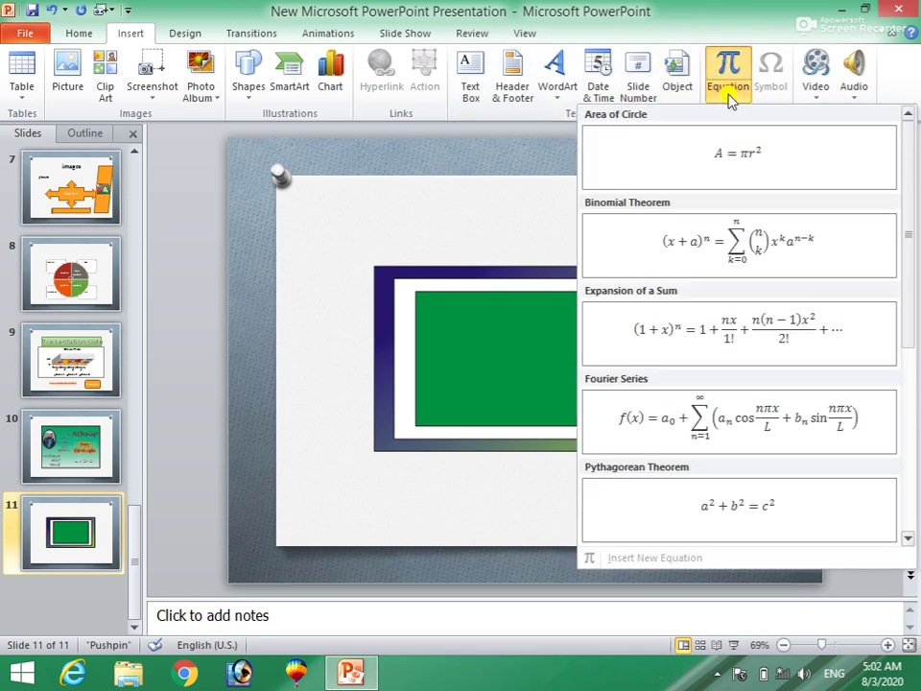
click(508, 490)
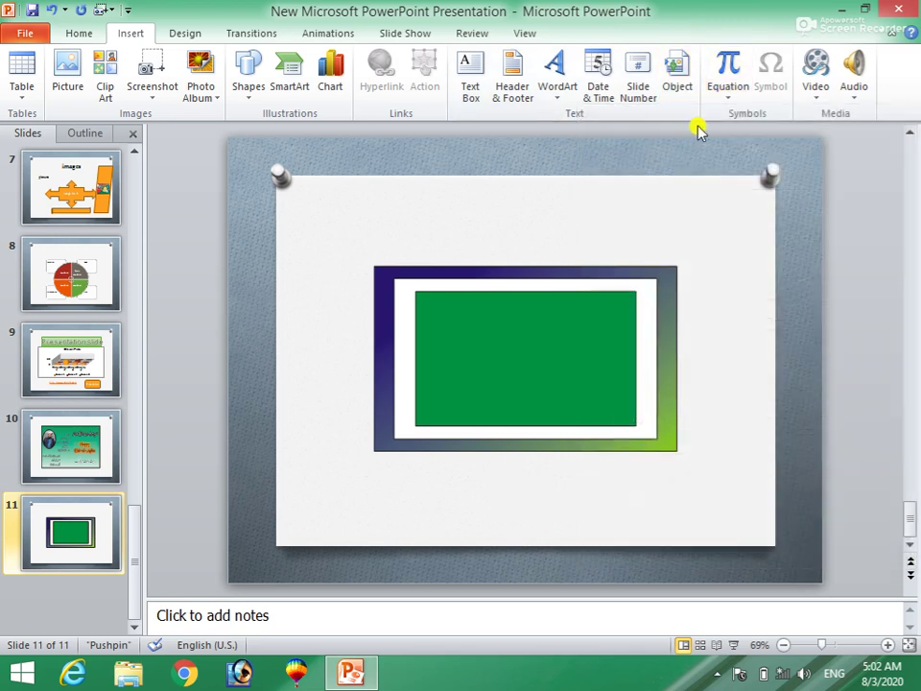
click(721, 98)
click(705, 251)
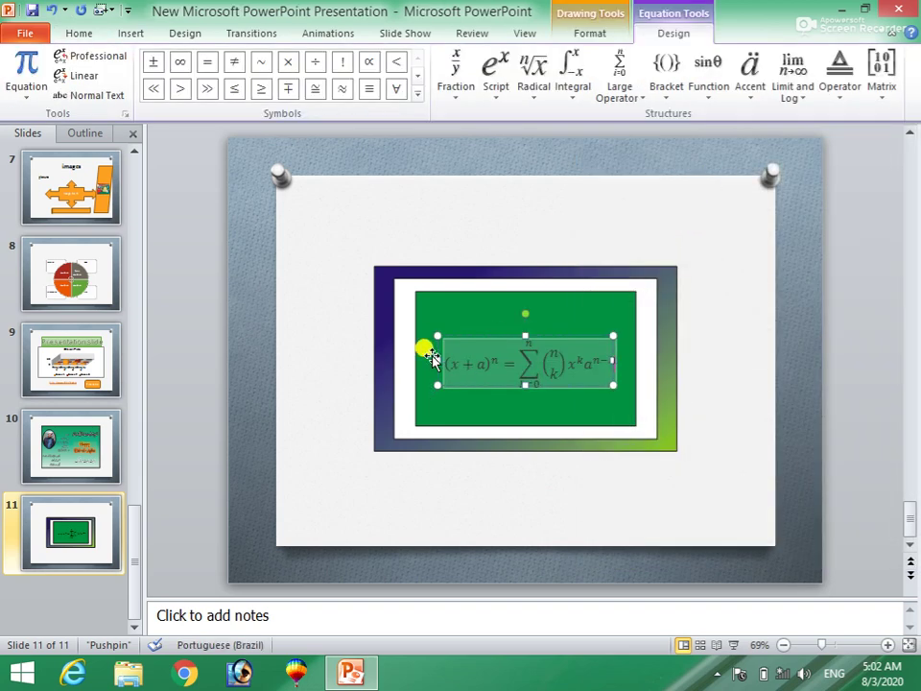
drag(433, 329, 412, 329)
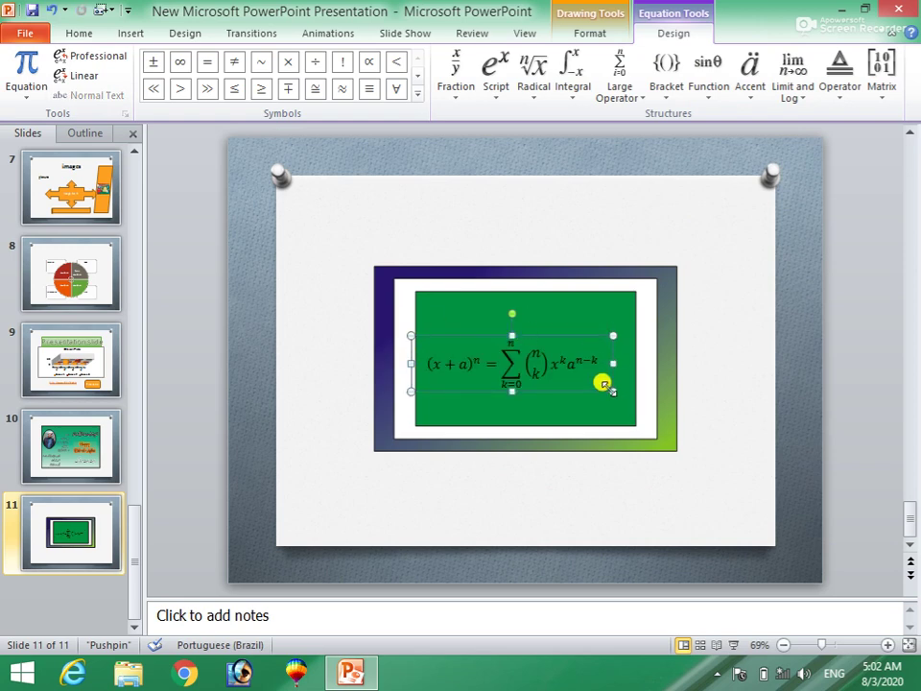
drag(612, 390, 633, 405)
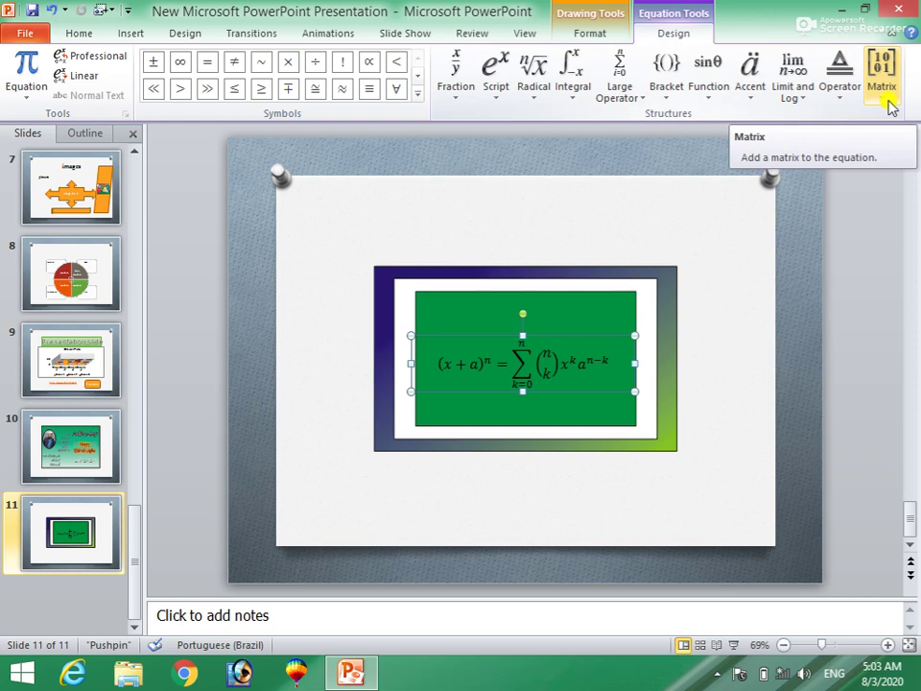
click(724, 367)
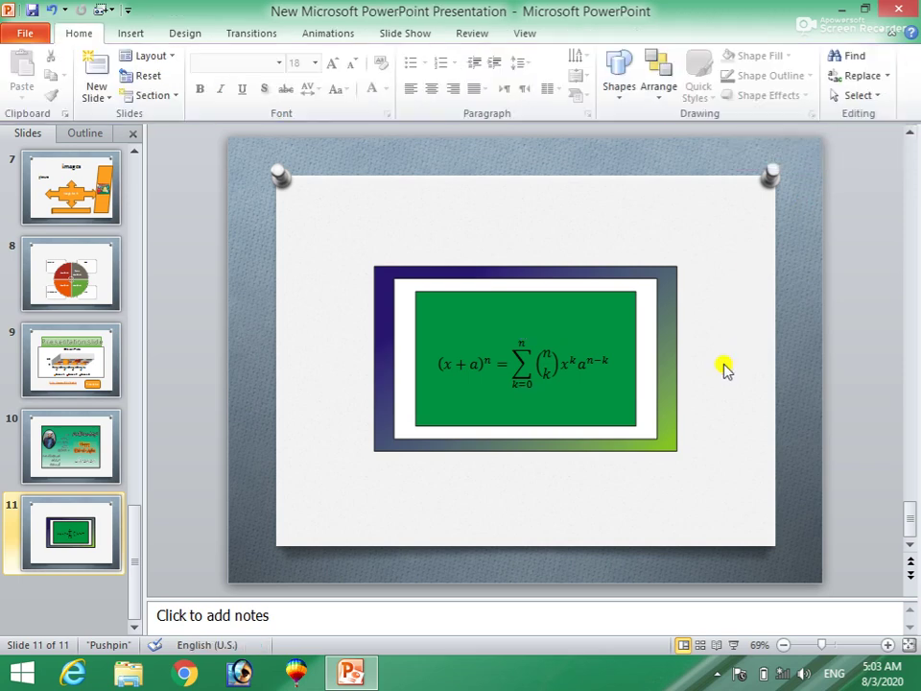
click(130, 34)
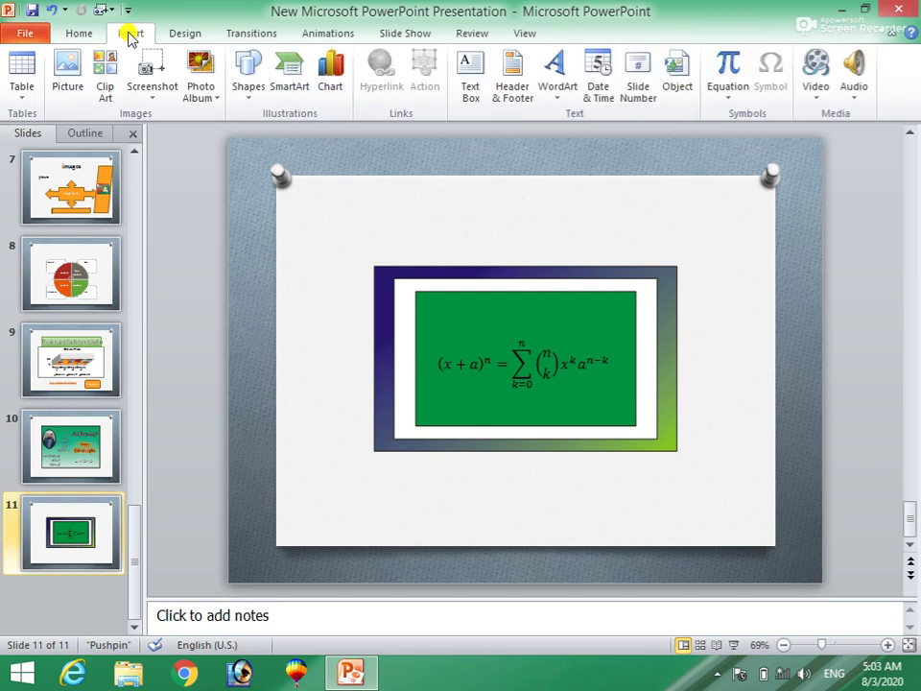
click(733, 107)
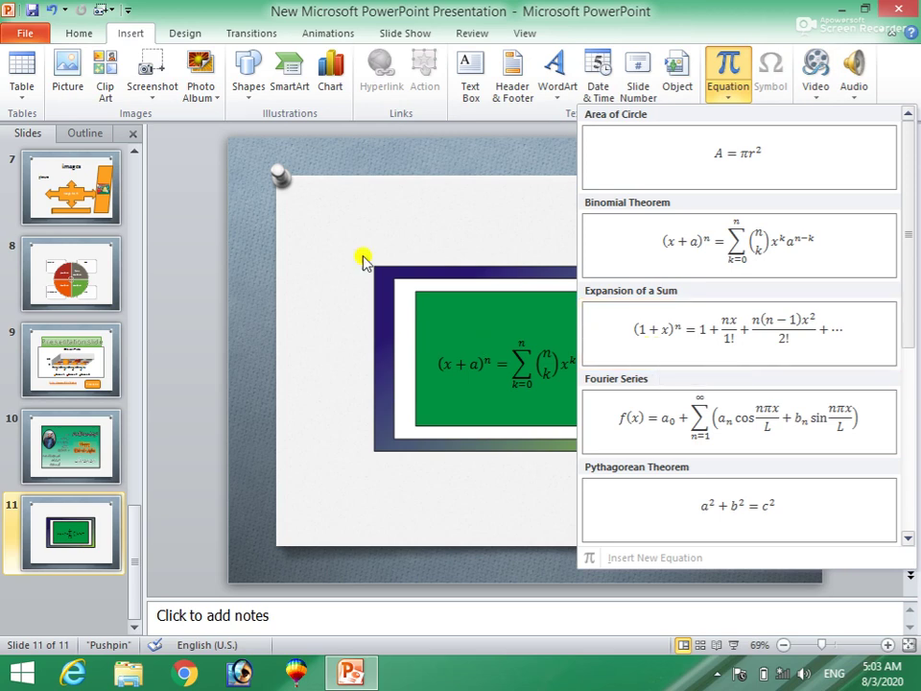
click(336, 210)
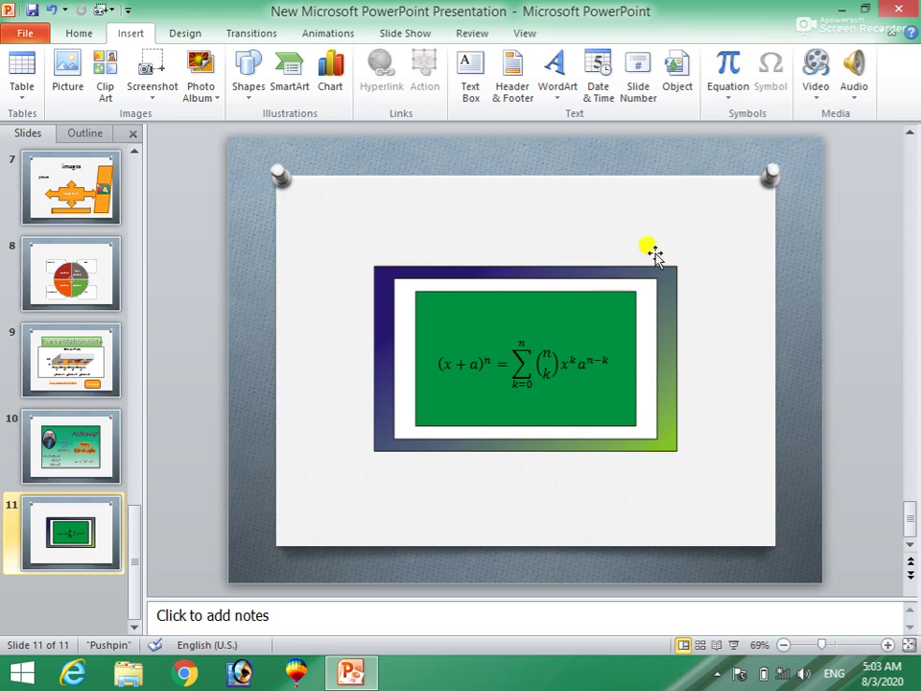
click(692, 224)
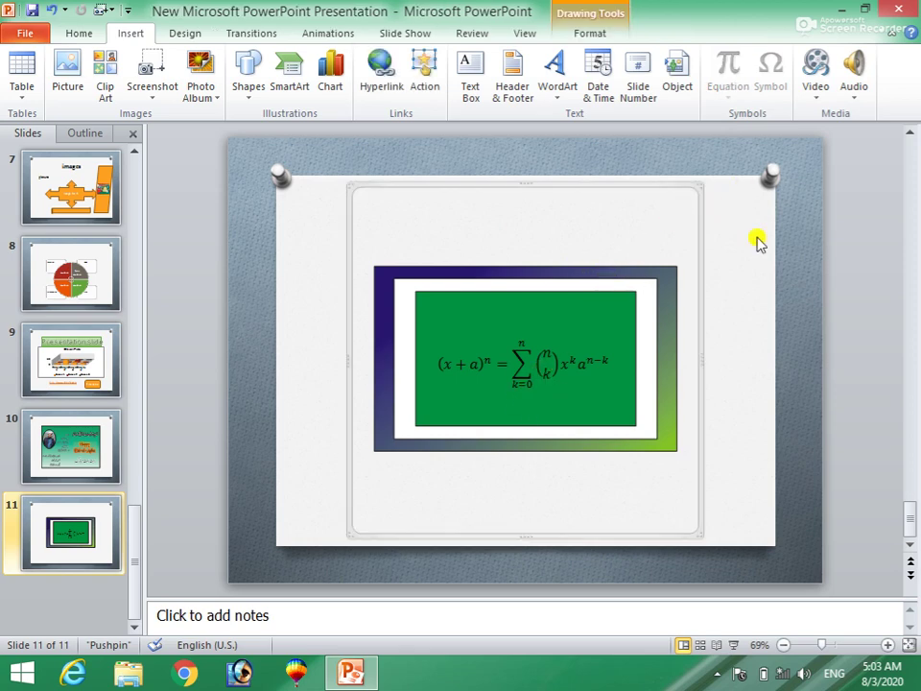
click(749, 277)
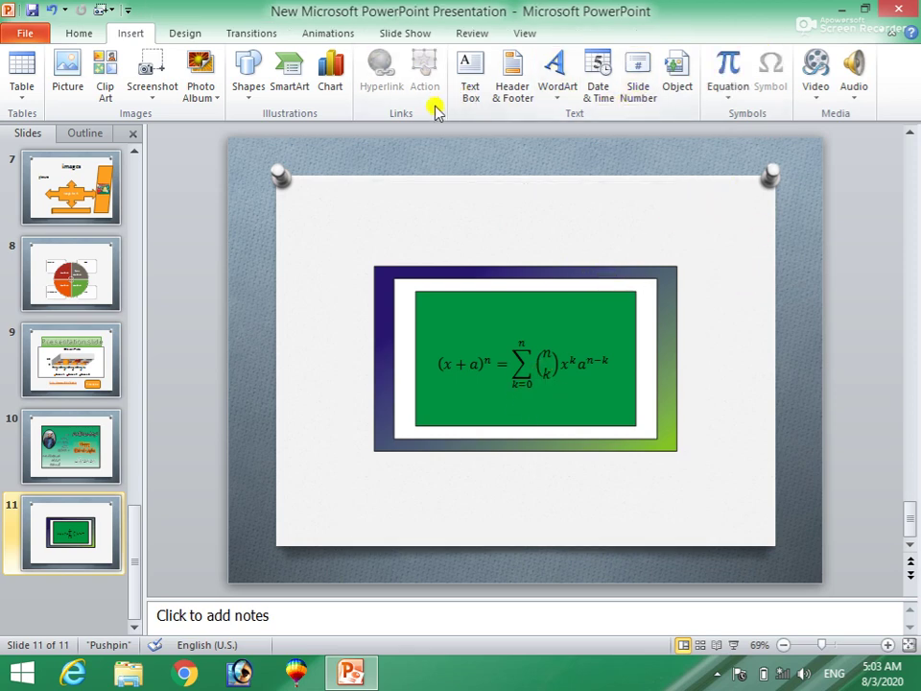
click(453, 466)
click(90, 455)
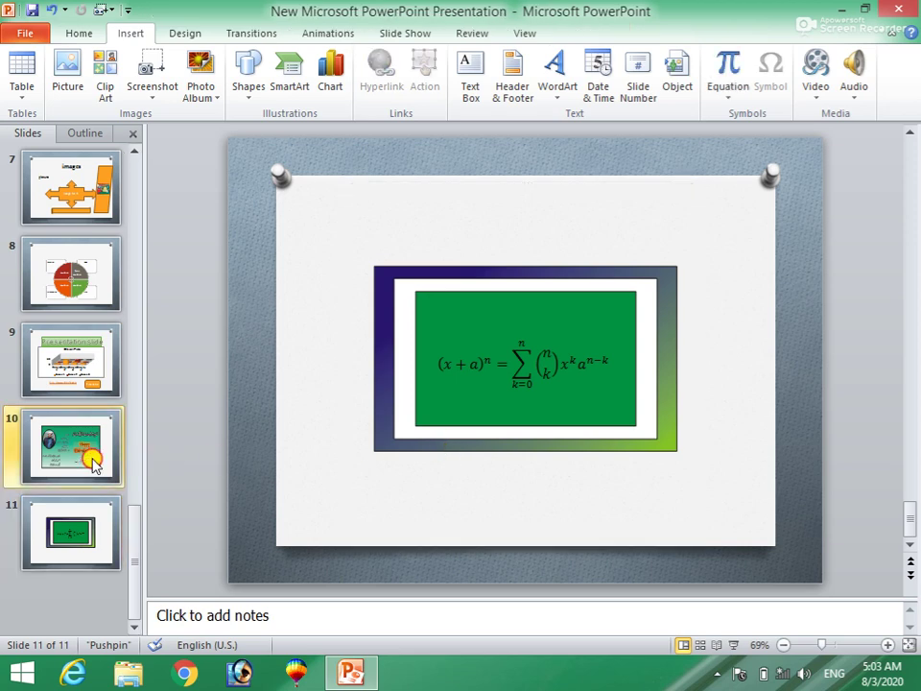
click(69, 364)
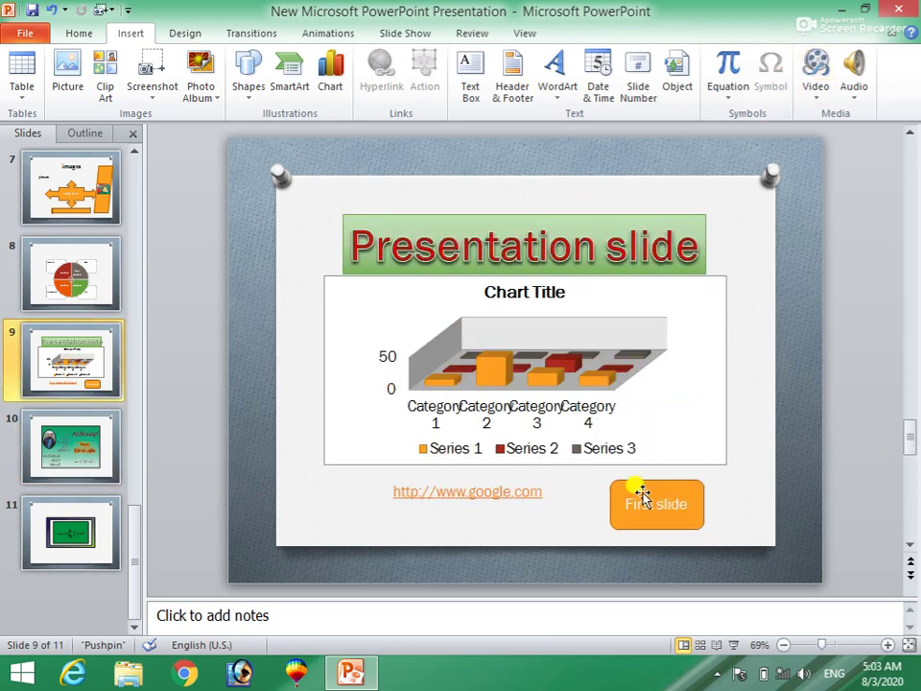
Step: Insert the Care Of symbol into the 3-D column chart's horizontal category axis on slide 9
click(534, 407)
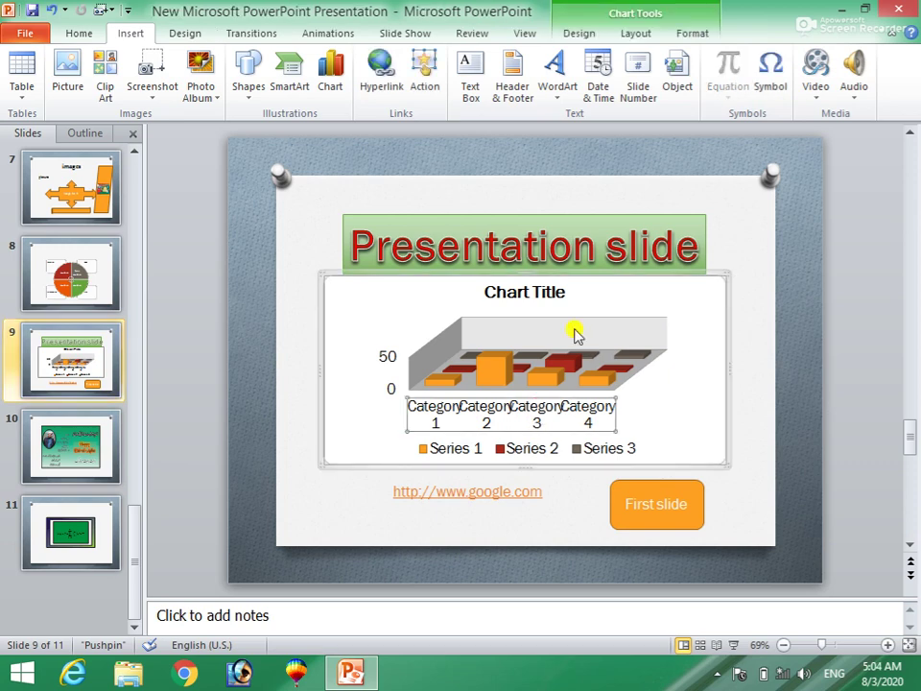
click(771, 75)
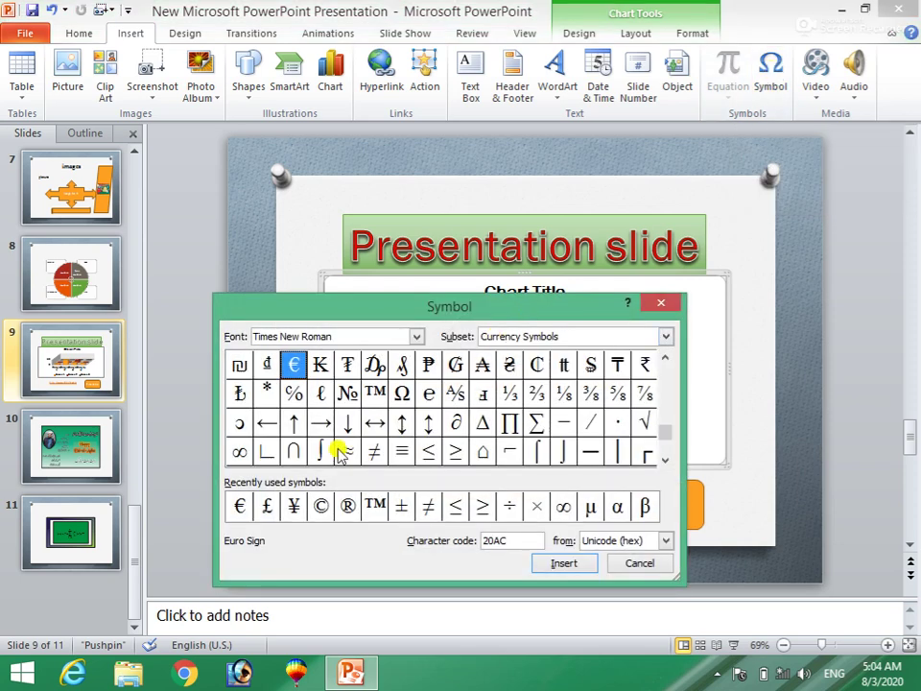
click(294, 397)
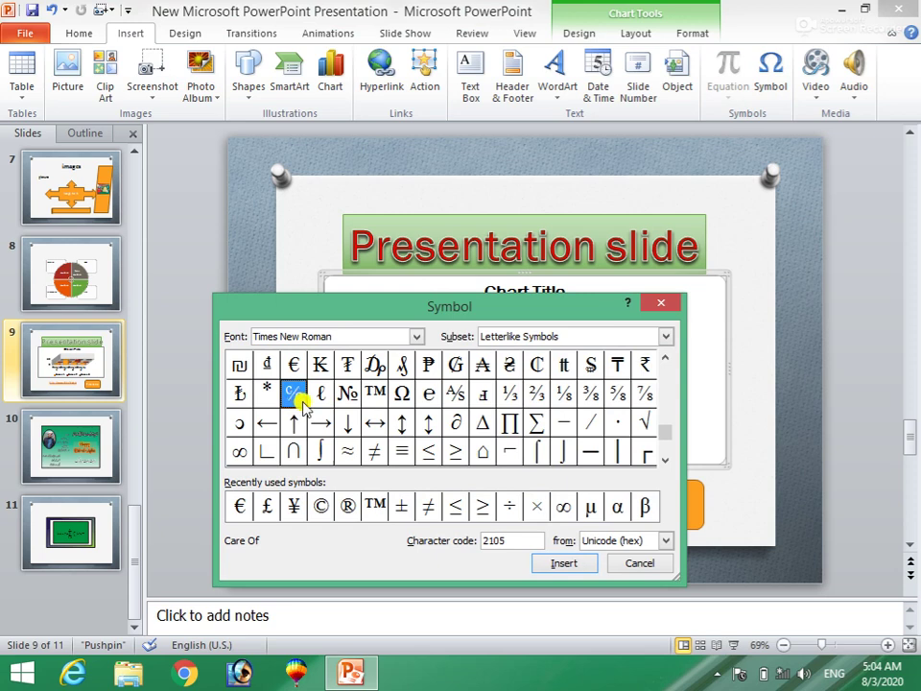
click(544, 564)
click(629, 564)
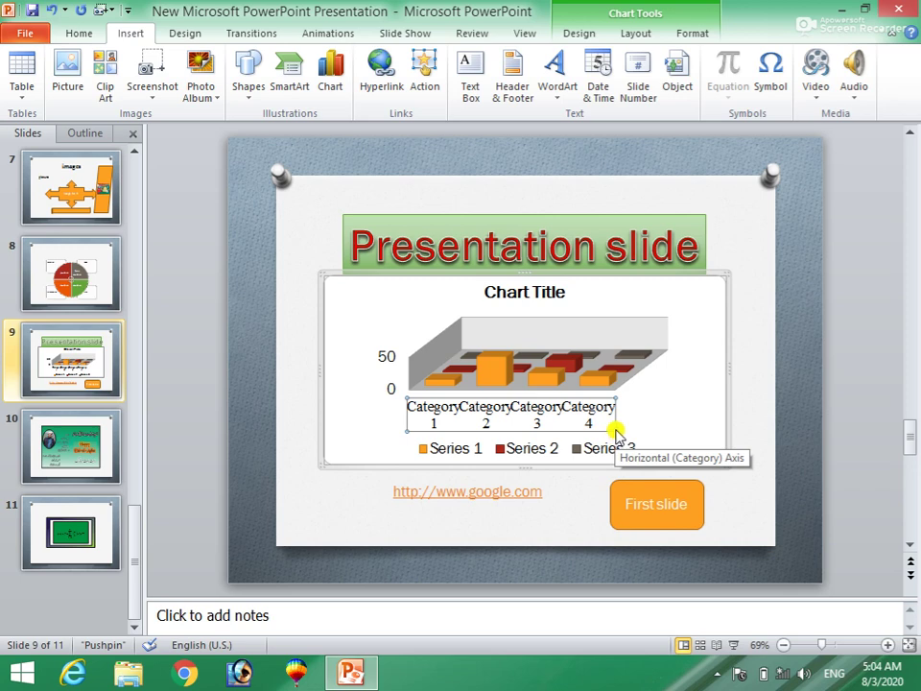
click(685, 391)
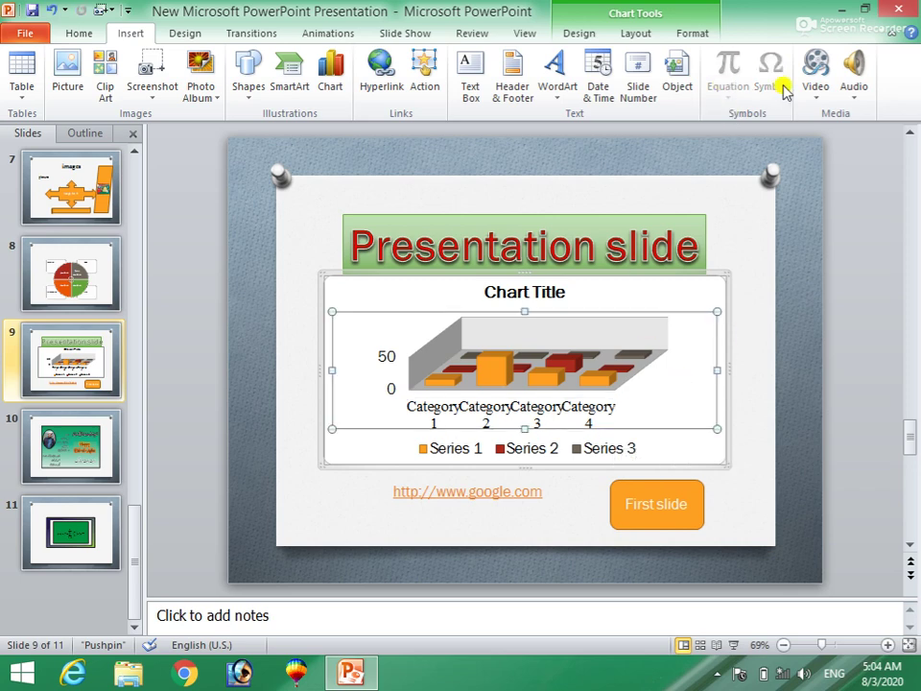
click(815, 96)
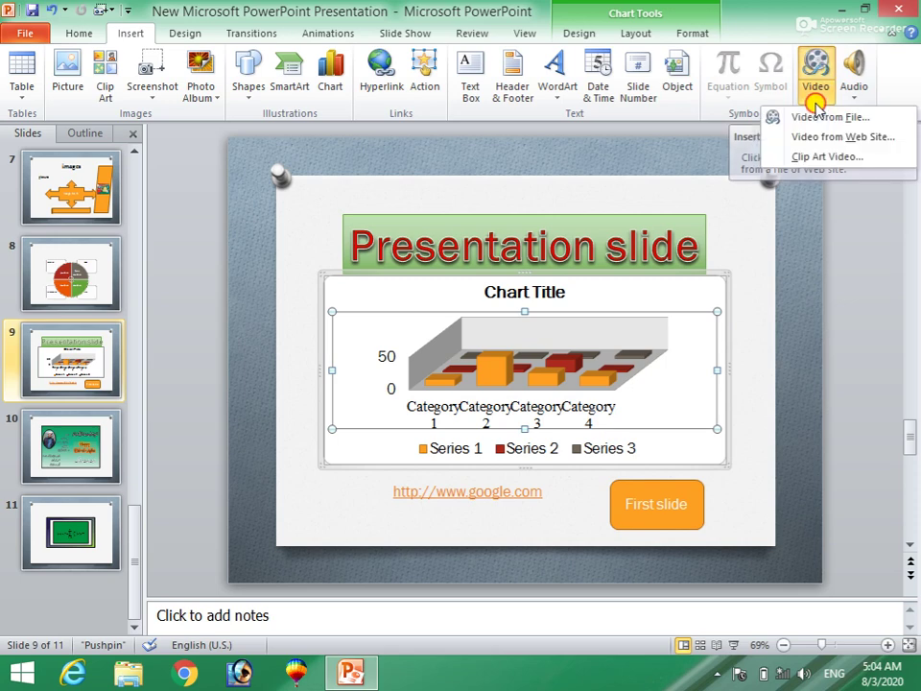
click(756, 269)
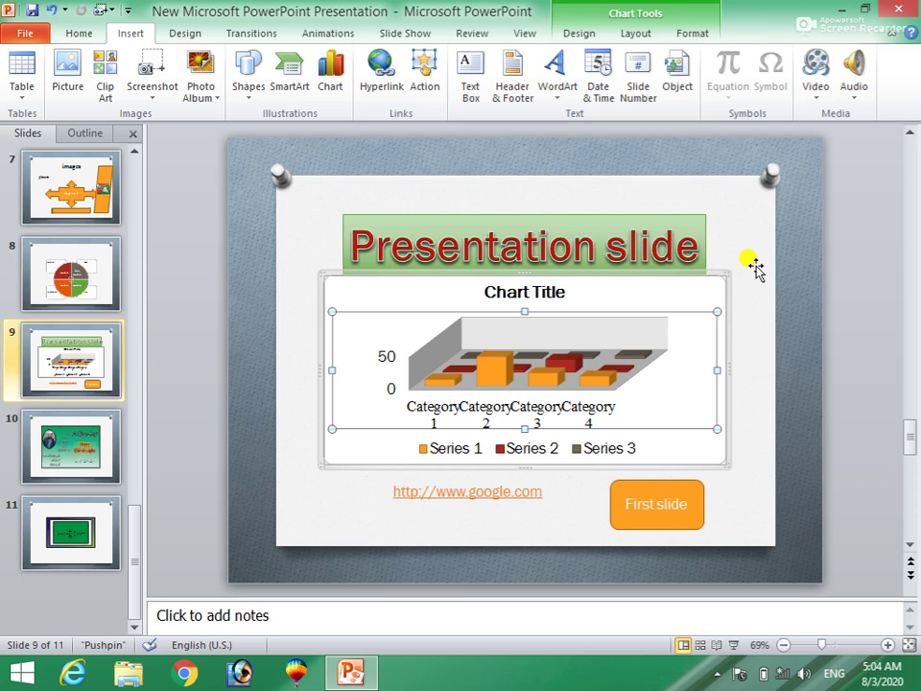
drag(755, 267, 760, 273)
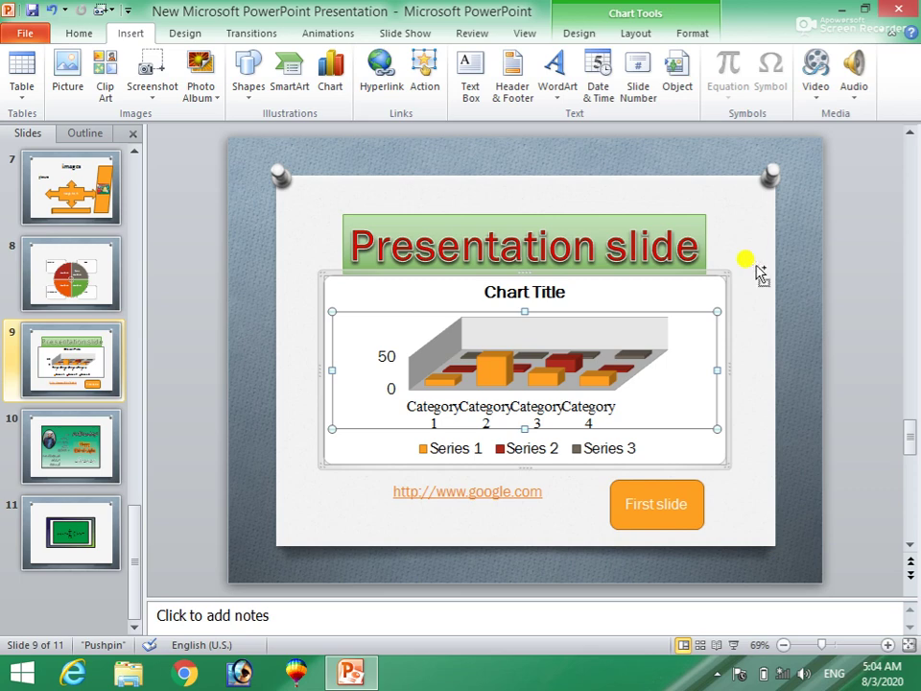